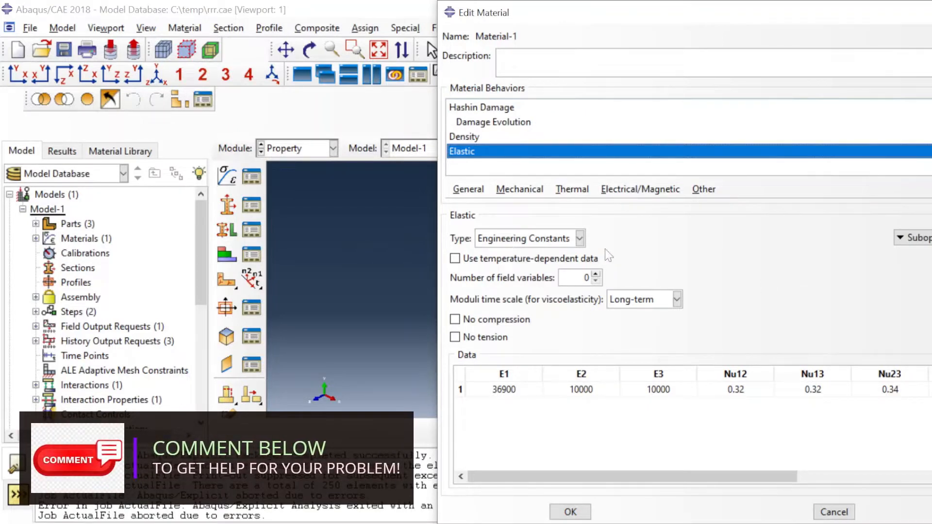
- Review the density, engineering constants and Hashin damage strengths defined for Material-1
{"action": "left_click", "coordinate": [457, 138]}
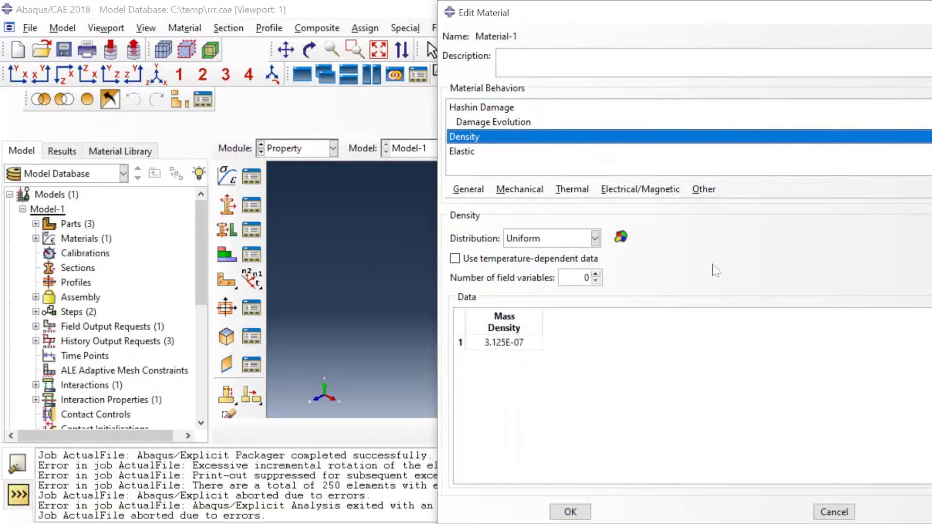
{"action": "left_click", "coordinate": [468, 153]}
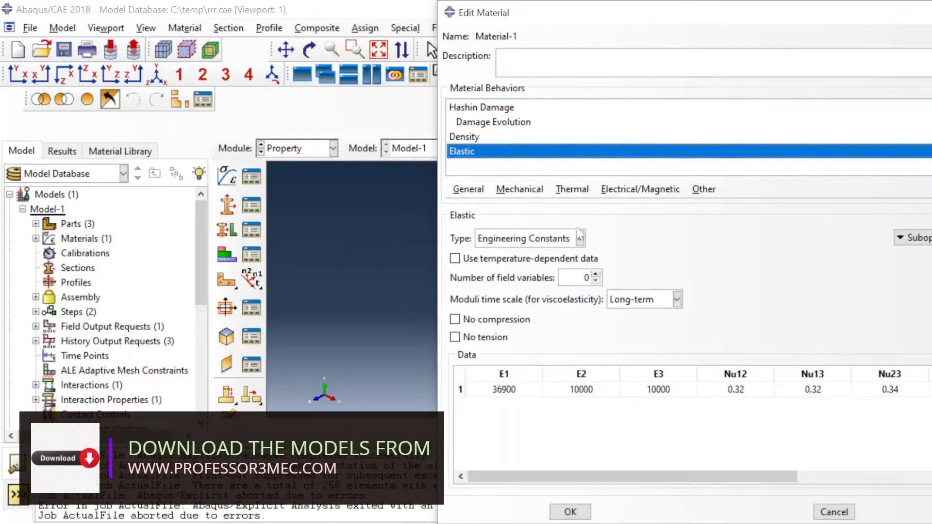
{"action": "left_click", "coordinate": [470, 111]}
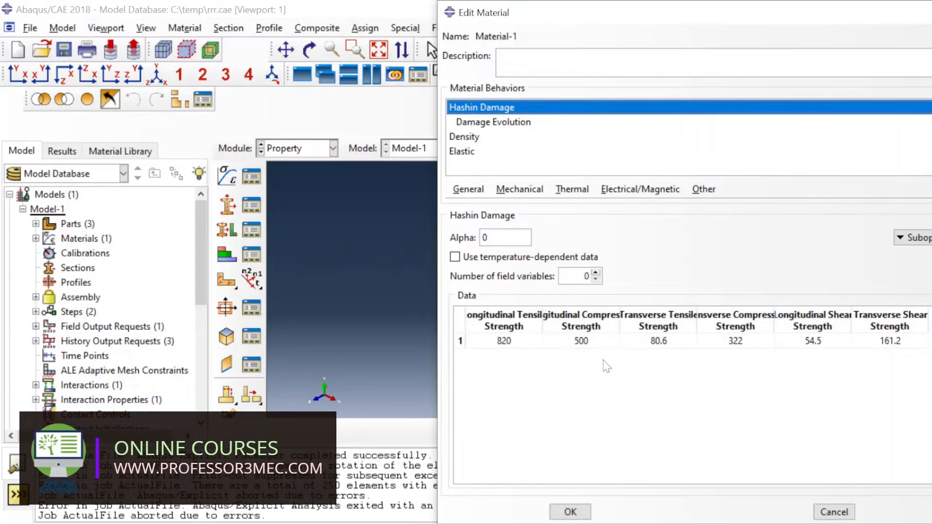
- Examine the fracture energies, type and softening in the damage evolution suboption of Material-1's Hashin damage
{"action": "left_click", "coordinate": [513, 126]}
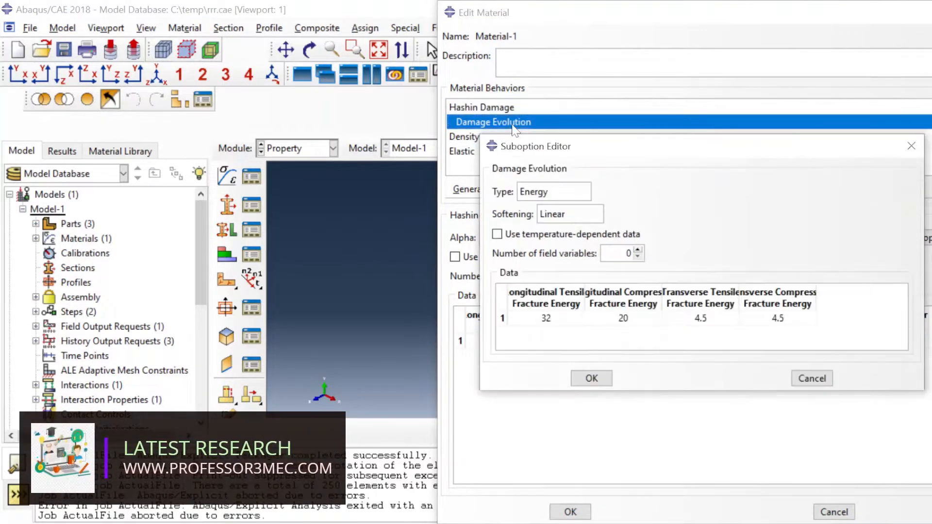
{"action": "left_click", "coordinate": [812, 380]}
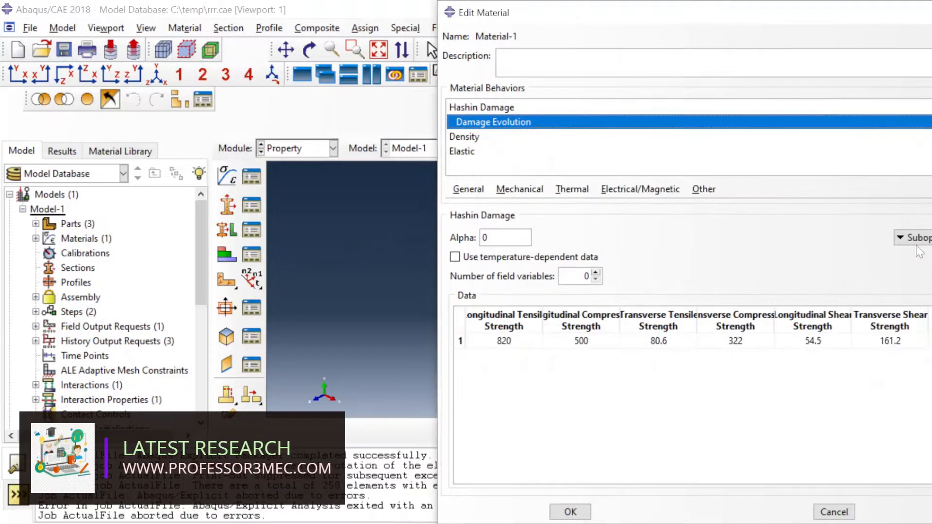
{"action": "left_click", "coordinate": [913, 237]}
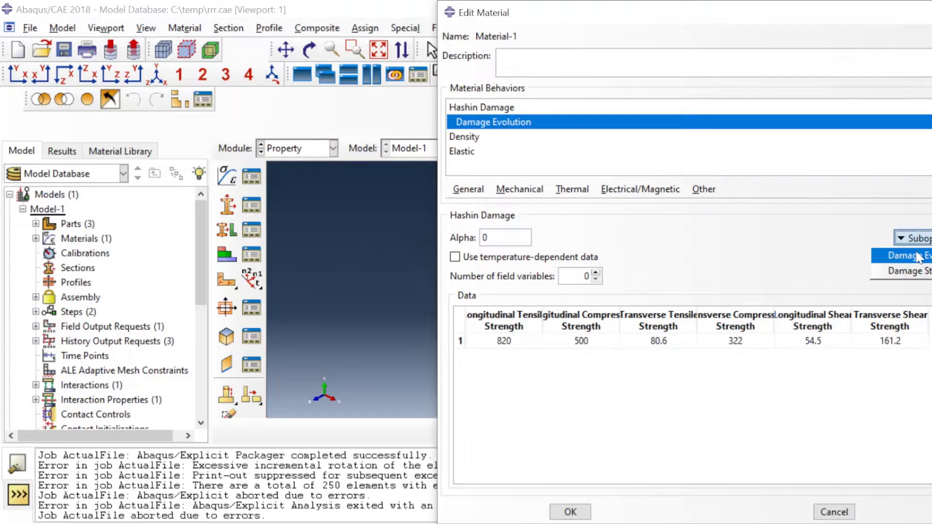
{"action": "left_click", "coordinate": [491, 124]}
{"action": "left_click", "coordinate": [492, 123]}
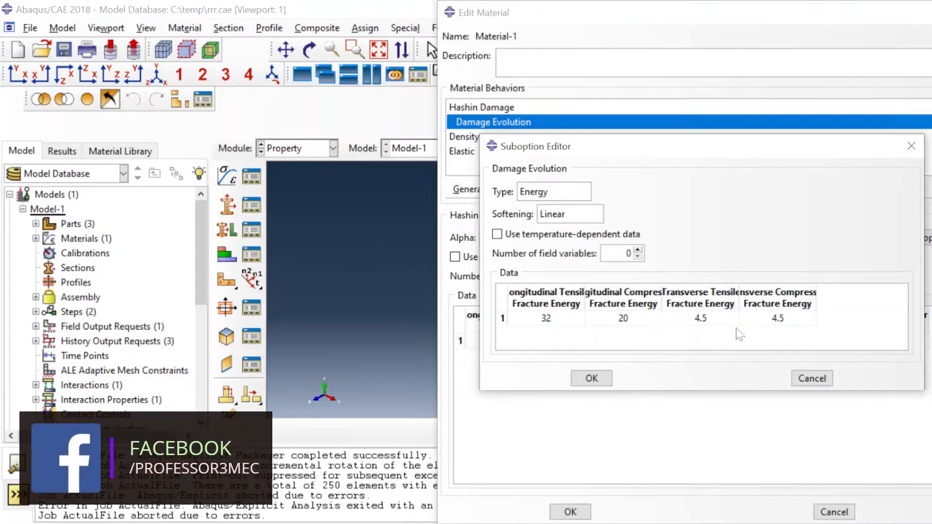
{"action": "left_click", "coordinate": [591, 384]}
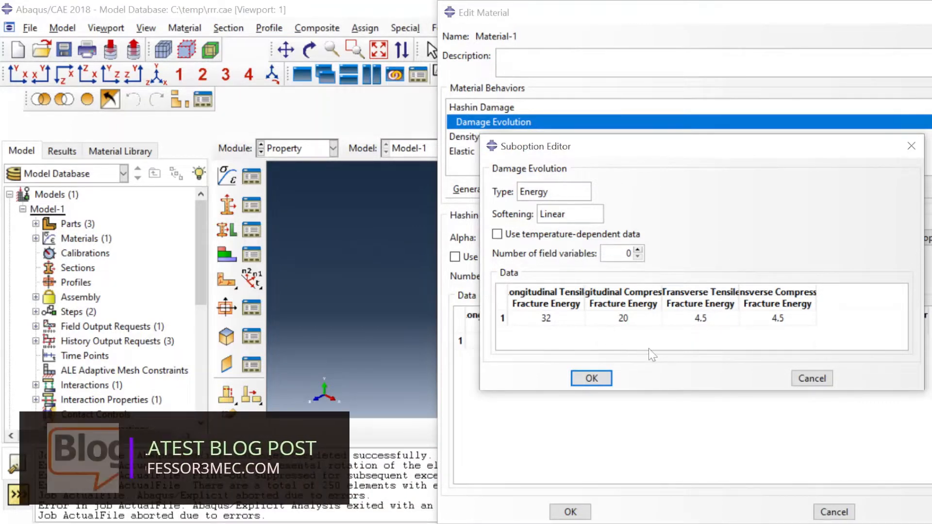
{"action": "left_click", "coordinate": [591, 379]}
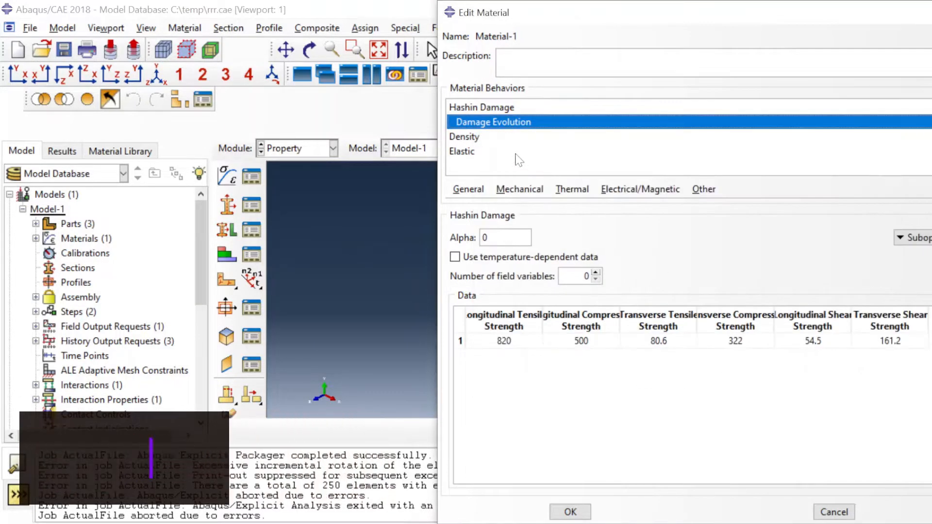
{"action": "left_click", "coordinate": [904, 239]}
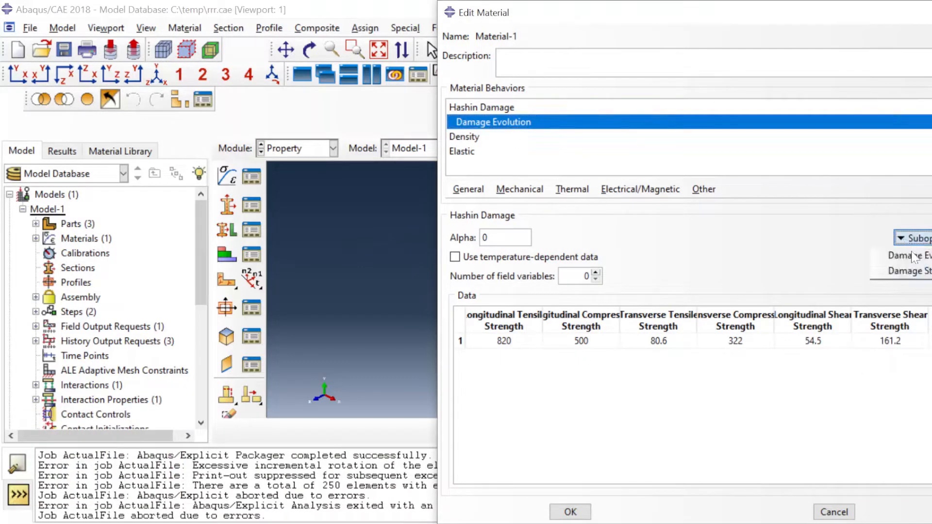
{"action": "left_click", "coordinate": [906, 271]}
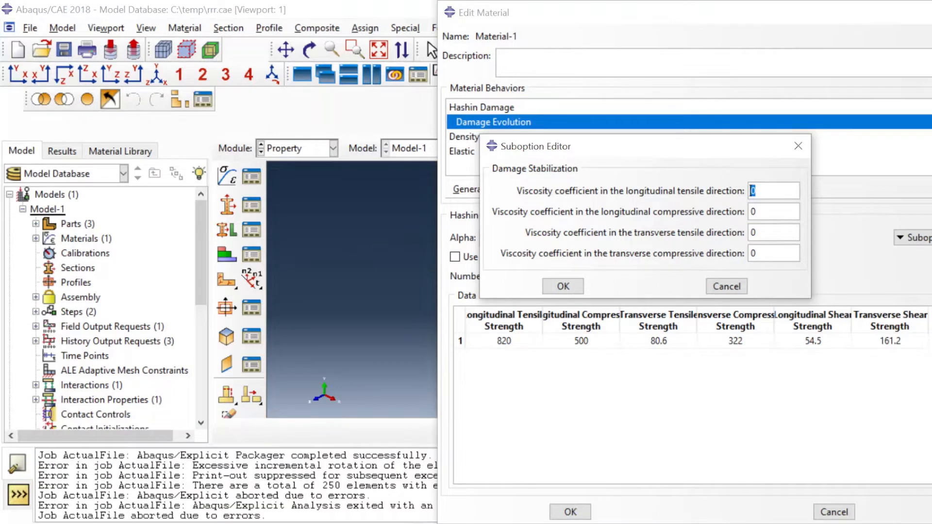
{"action": "left_click", "coordinate": [563, 288]}
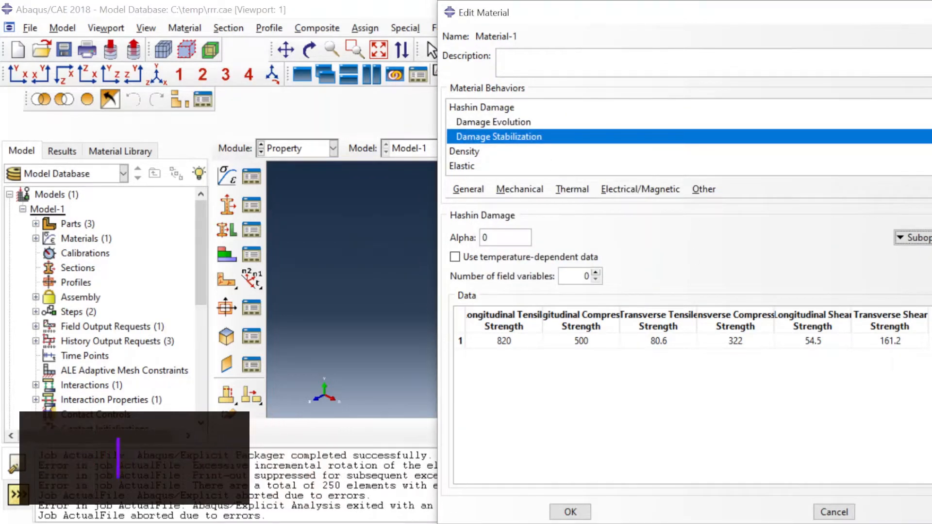
{"action": "left_click", "coordinate": [931, 13]}
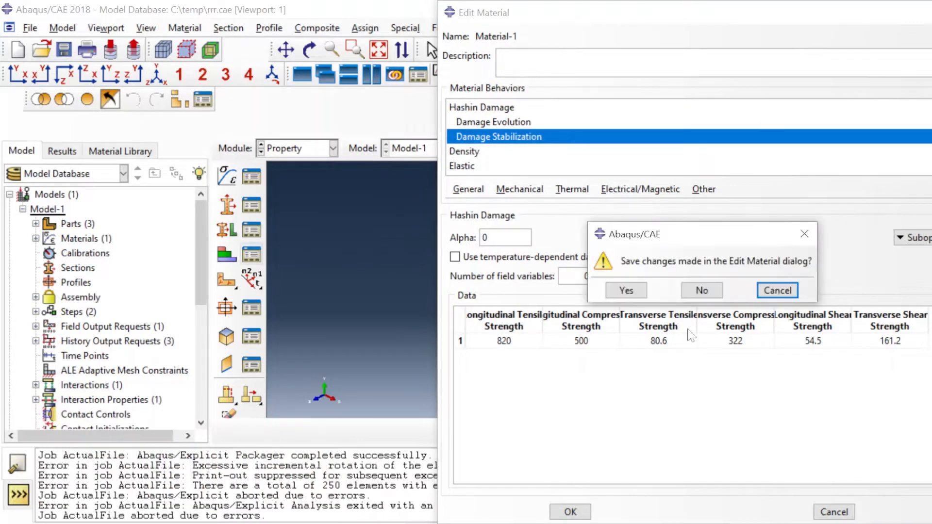
{"action": "left_click", "coordinate": [701, 291]}
- Check the sections and section assignments, and examine the composite layup CompositeLayup-1 of the part ninety
{"action": "left_click", "coordinate": [251, 205]}
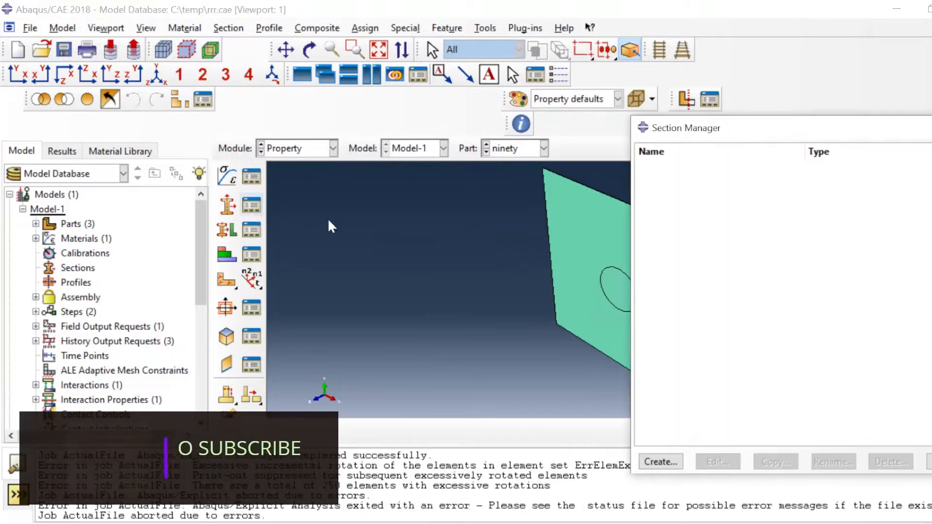
{"action": "left_click", "coordinate": [929, 461]}
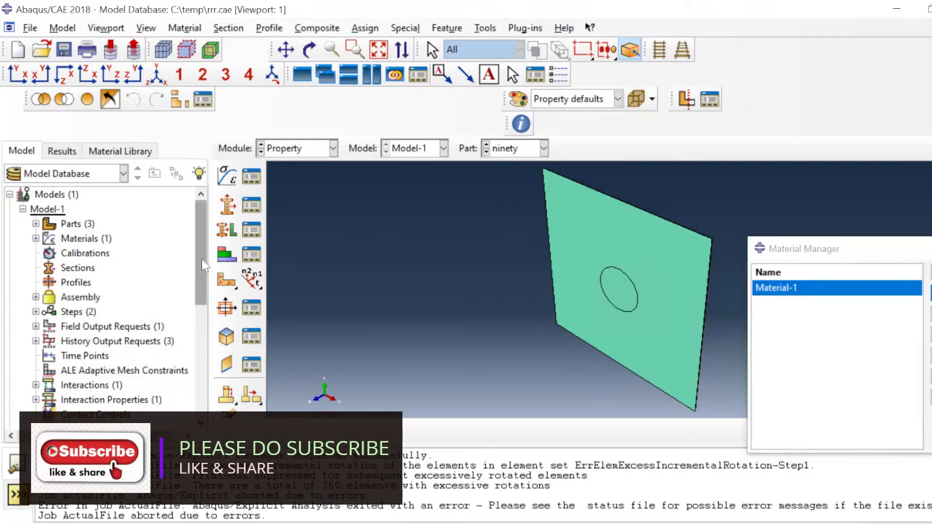
{"action": "left_click", "coordinate": [252, 233]}
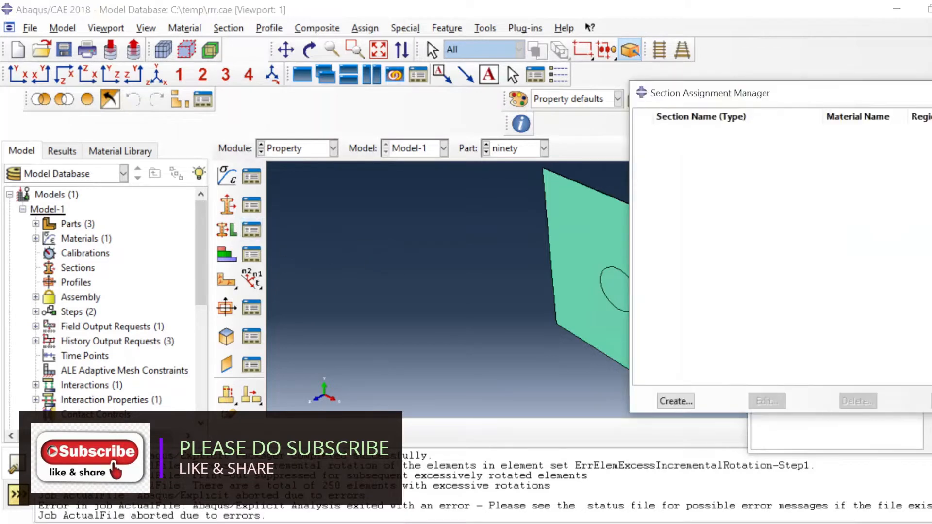
{"action": "left_click", "coordinate": [930, 401]}
{"action": "left_click", "coordinate": [252, 255]}
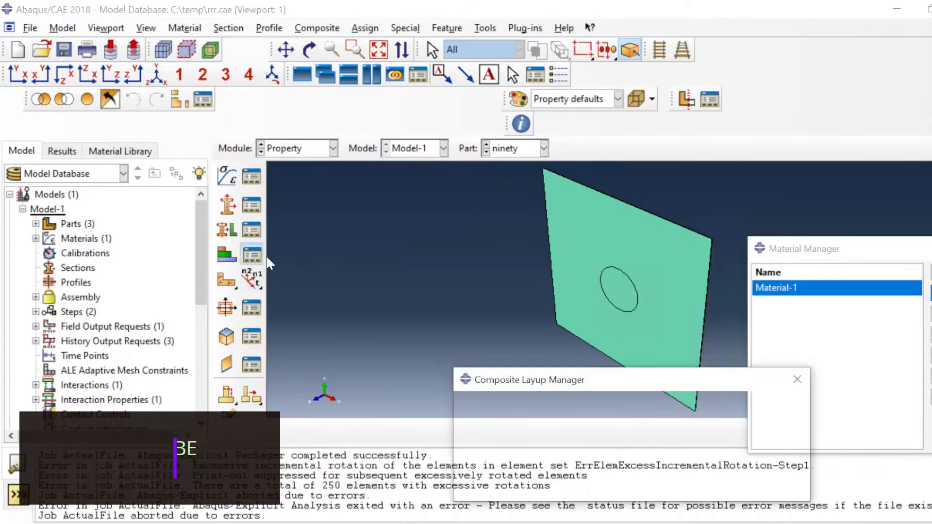
{"action": "left_click", "coordinate": [539, 490]}
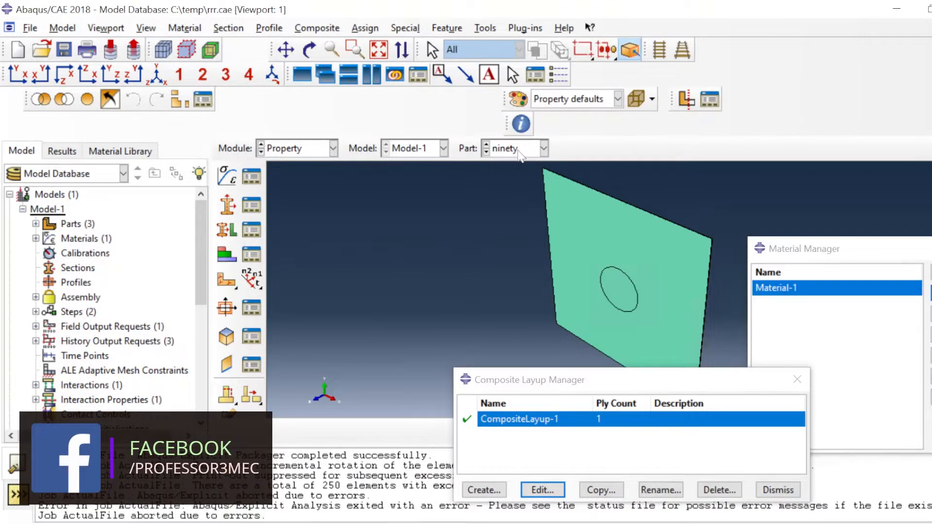
- Make zero the current part and examine its composite layup CompositeLayup-1
{"action": "left_click", "coordinate": [518, 152]}
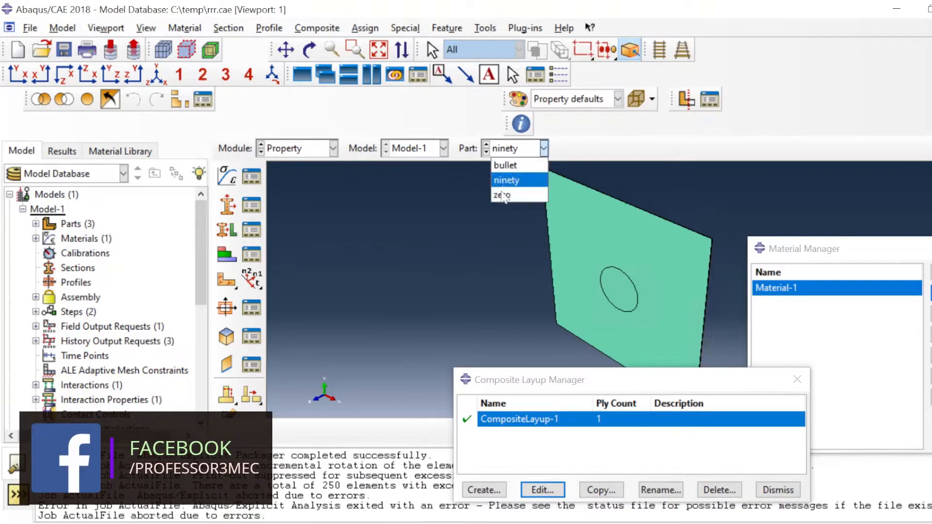
{"action": "left_click", "coordinate": [502, 195]}
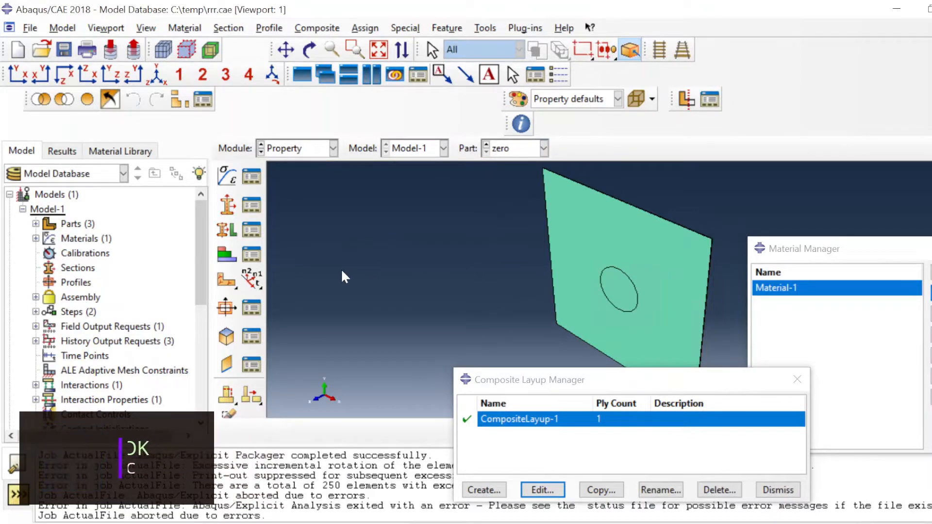
{"action": "left_click", "coordinate": [542, 490]}
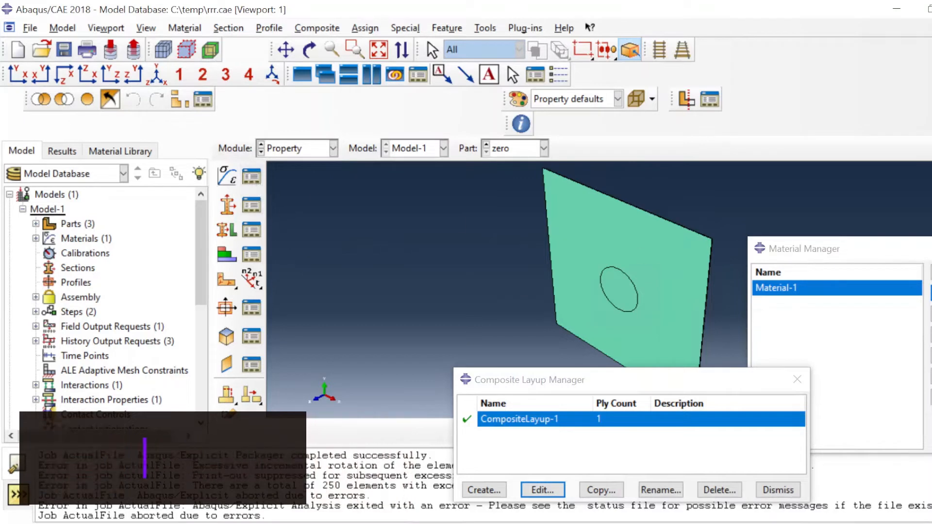
- Reopen Material-1 and check the damage evolution and available suboptions of its Hashin damage
{"action": "left_click", "coordinate": [931, 293]}
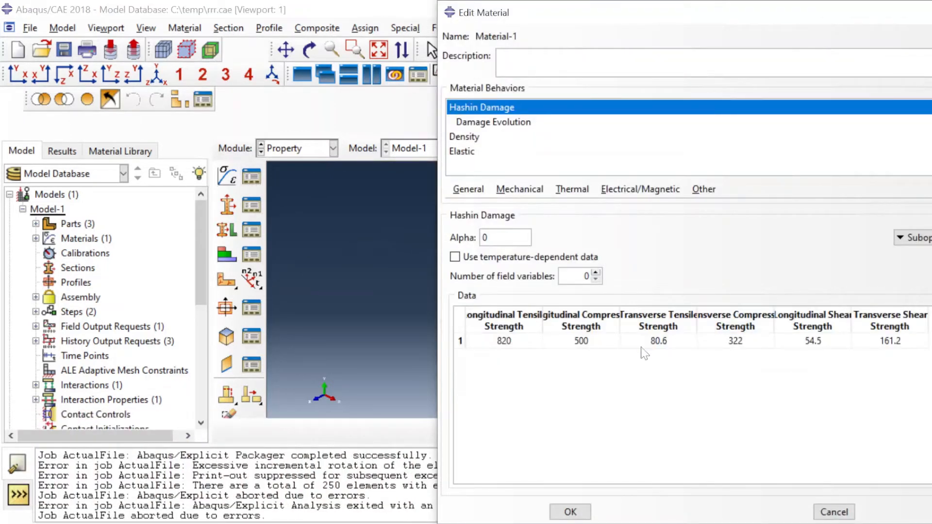
{"action": "left_click", "coordinate": [497, 122]}
{"action": "left_click", "coordinate": [913, 238]}
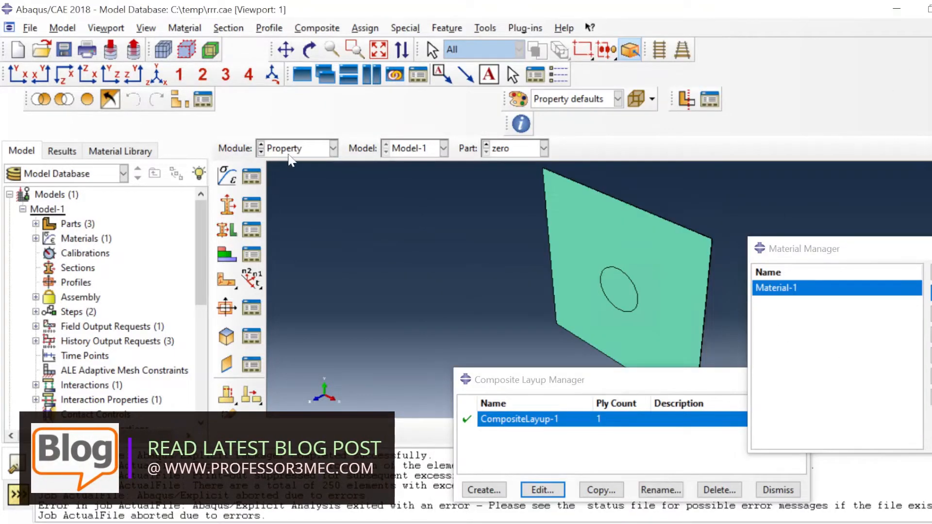
- Switch to the Assembly module and examine the stacked plies at the plate's corner
{"action": "left_click", "coordinate": [290, 155]}
{"action": "left_click", "coordinate": [288, 198]}
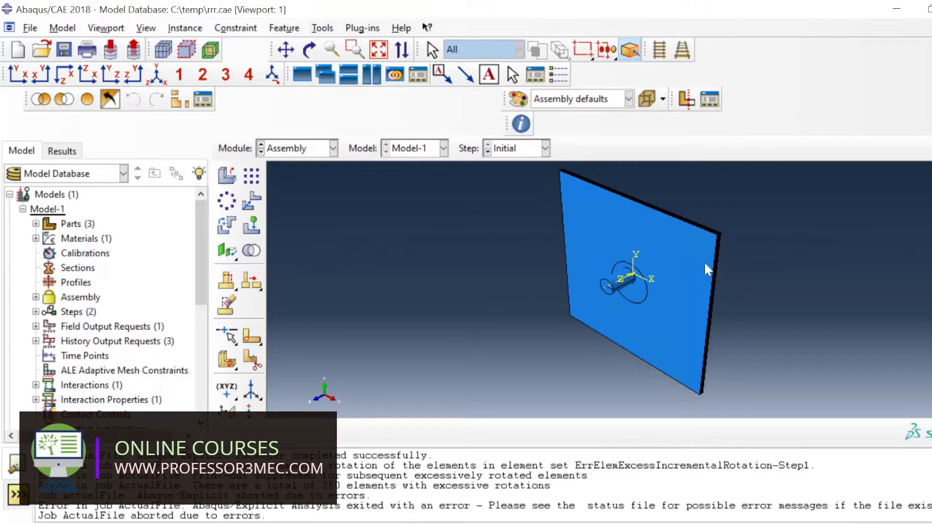
{"action": "scroll", "coordinate": [717, 231], "scroll_direction": "down", "scroll_amount": 6}
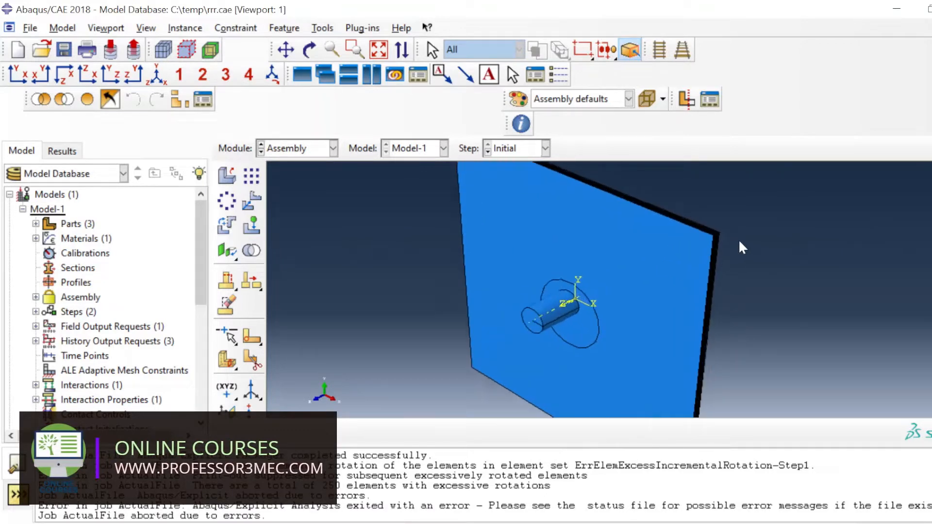
{"action": "scroll", "coordinate": [693, 220], "scroll_direction": "down", "scroll_amount": 4}
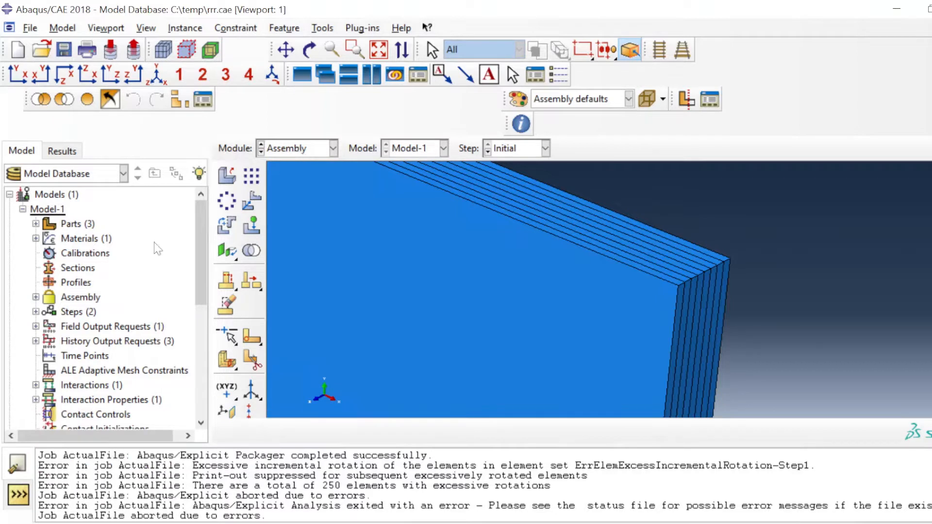
- List the assembly's part instances and compare them with the stacked plies and bullet in the model
{"action": "scroll", "coordinate": [58, 291], "scroll_direction": "down", "scroll_amount": 3}
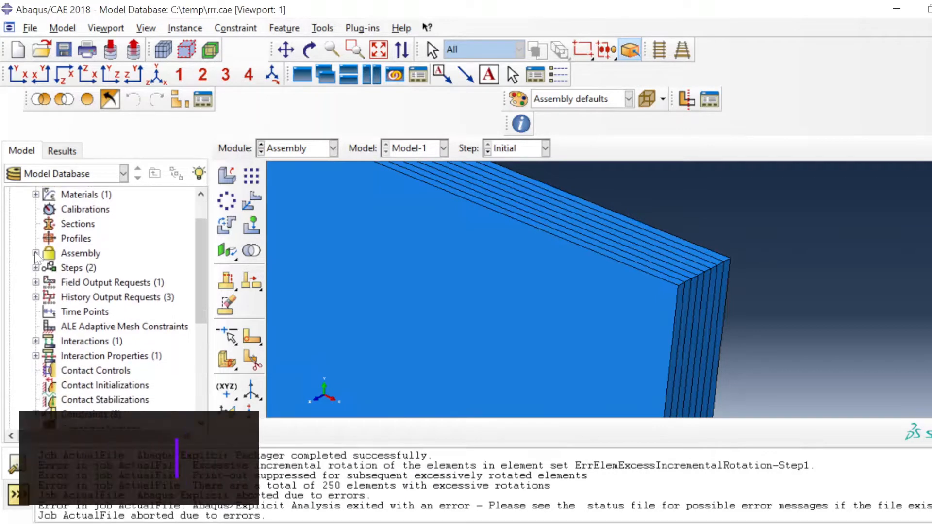
{"action": "left_click", "coordinate": [35, 253]}
{"action": "left_click", "coordinate": [48, 268]}
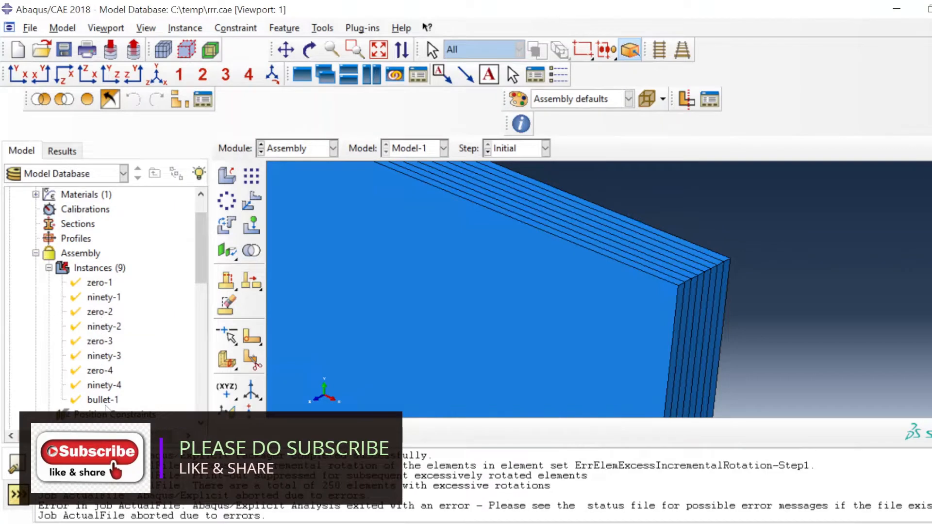
{"action": "scroll", "coordinate": [584, 307], "scroll_direction": "up", "scroll_amount": 5}
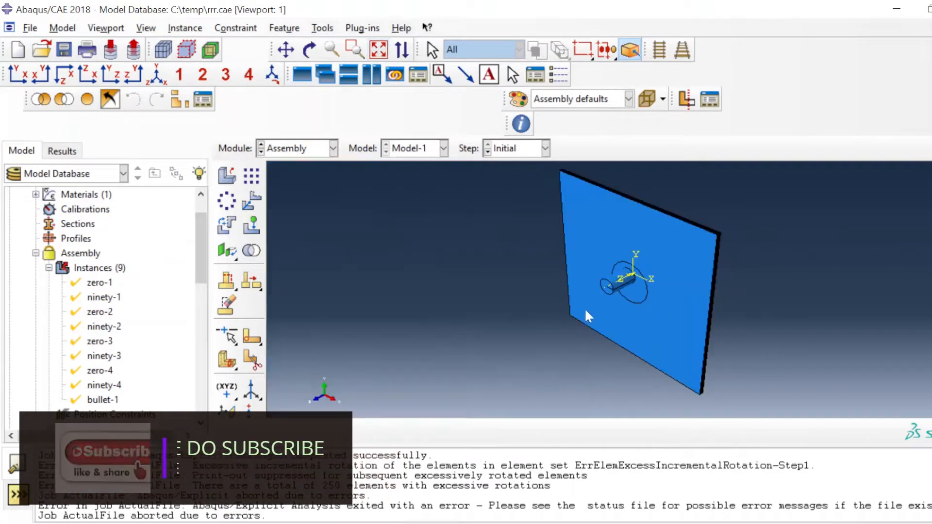
{"action": "scroll", "coordinate": [724, 232], "scroll_direction": "down", "scroll_amount": 5}
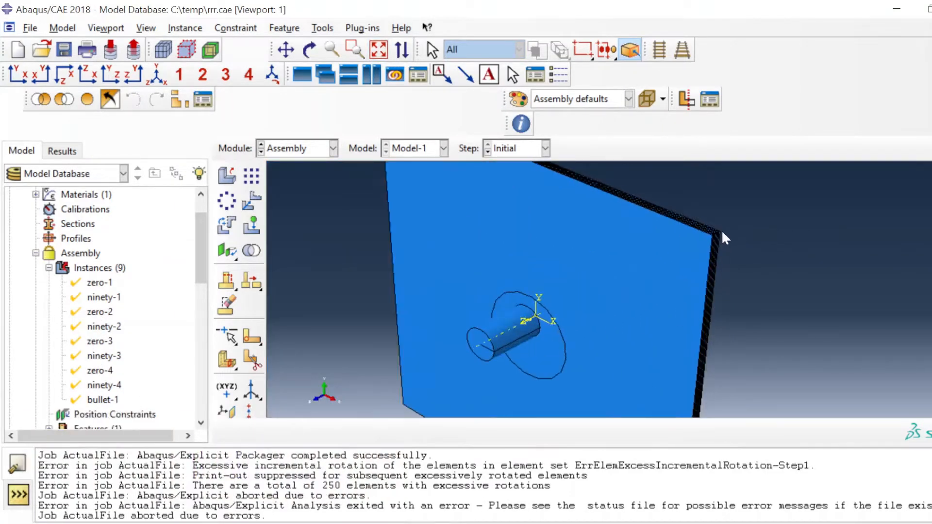
{"action": "scroll", "coordinate": [722, 231], "scroll_direction": "down", "scroll_amount": 3}
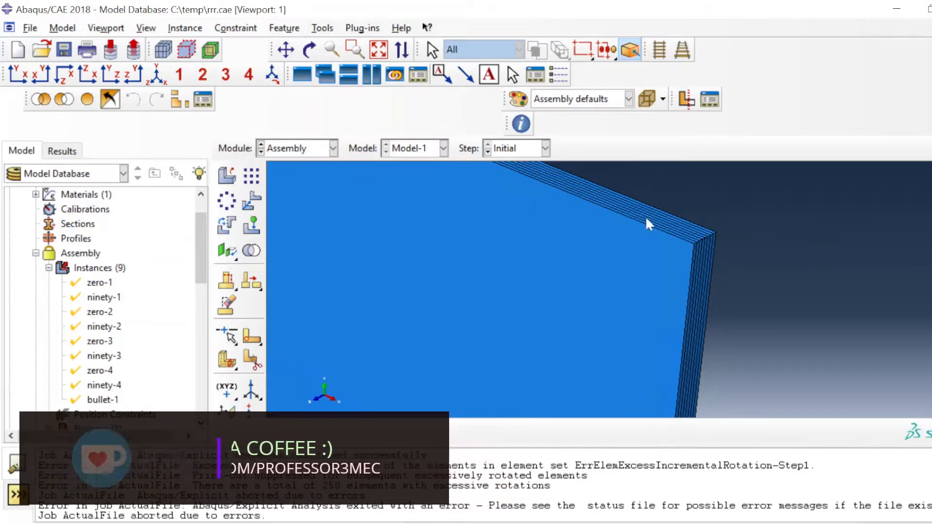
{"action": "scroll", "coordinate": [696, 236], "scroll_direction": "down", "scroll_amount": 4}
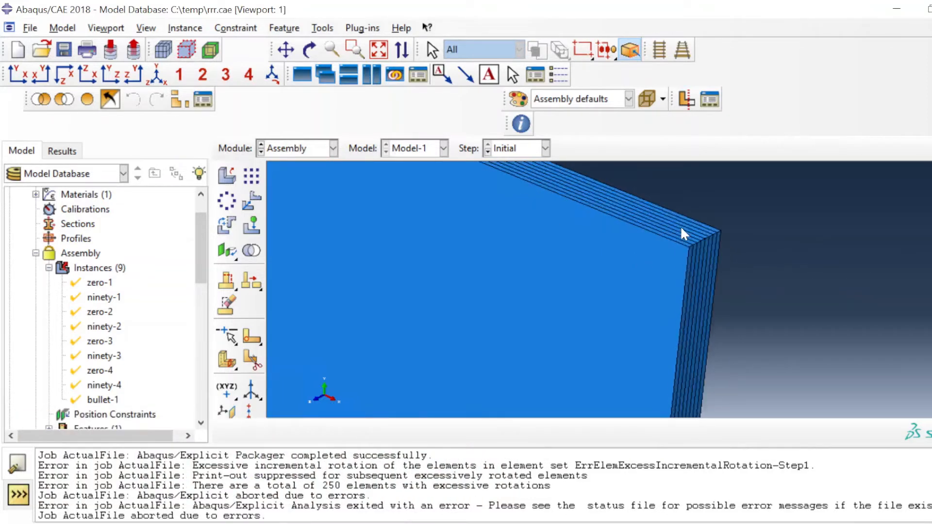
- Switch to the Step module and review the basic, incrementation, mass scaling and other settings of Step-1
{"action": "left_click", "coordinate": [334, 148]}
{"action": "left_click", "coordinate": [286, 209]}
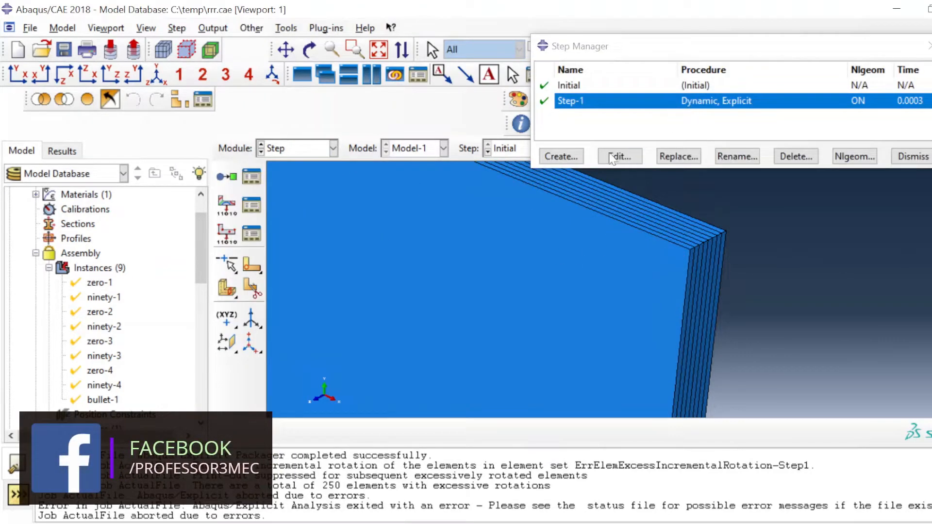
{"action": "left_click", "coordinate": [613, 157]}
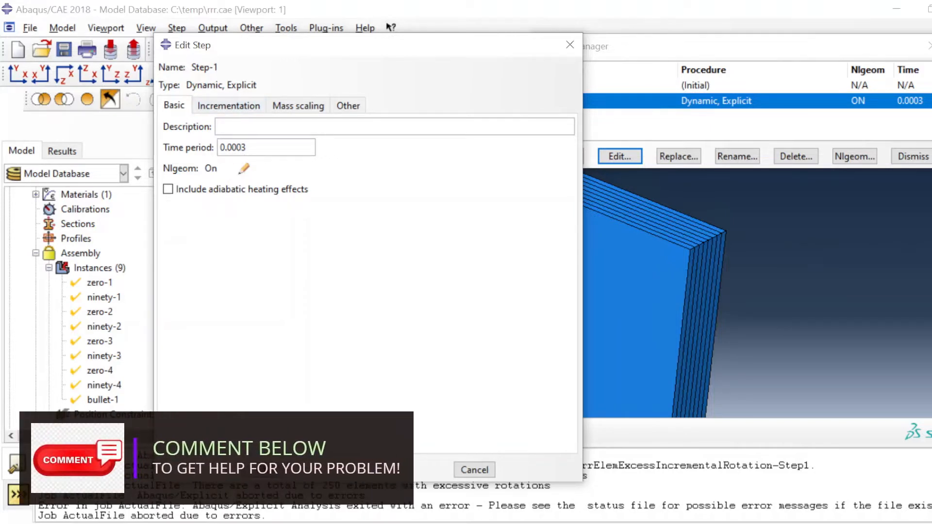
{"action": "left_click", "coordinate": [242, 109]}
{"action": "left_click", "coordinate": [317, 109]}
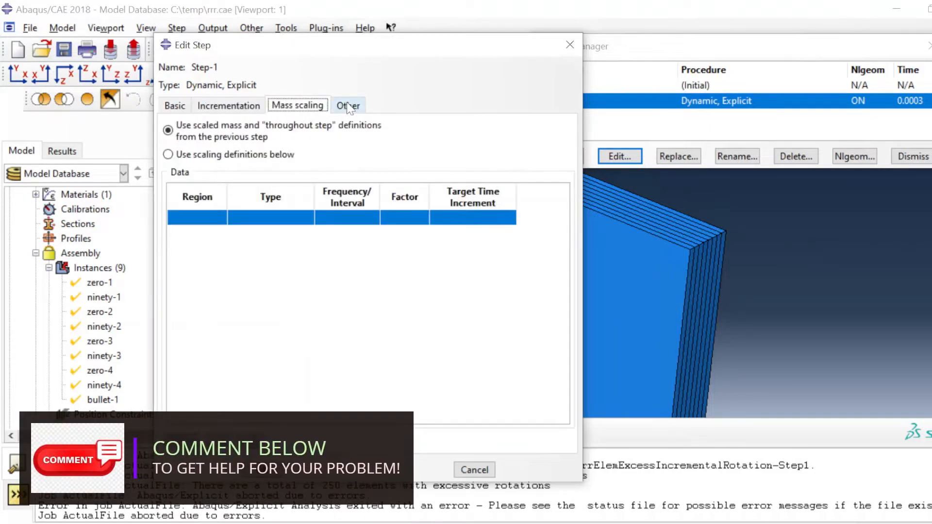
{"action": "left_click", "coordinate": [348, 106]}
{"action": "left_click", "coordinate": [258, 470]}
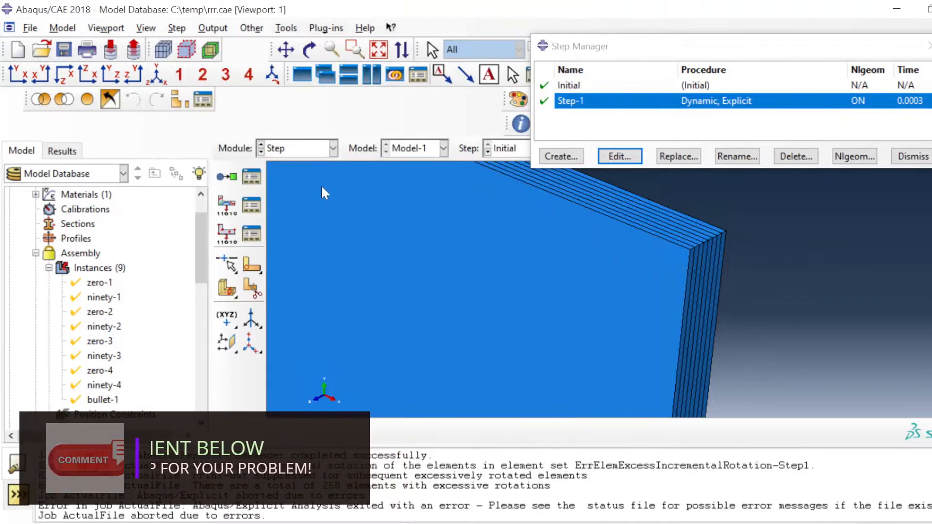
- Switch to the Interaction module and list the defined interactions alongside the whole plate and bullet
{"action": "left_click", "coordinate": [326, 148]}
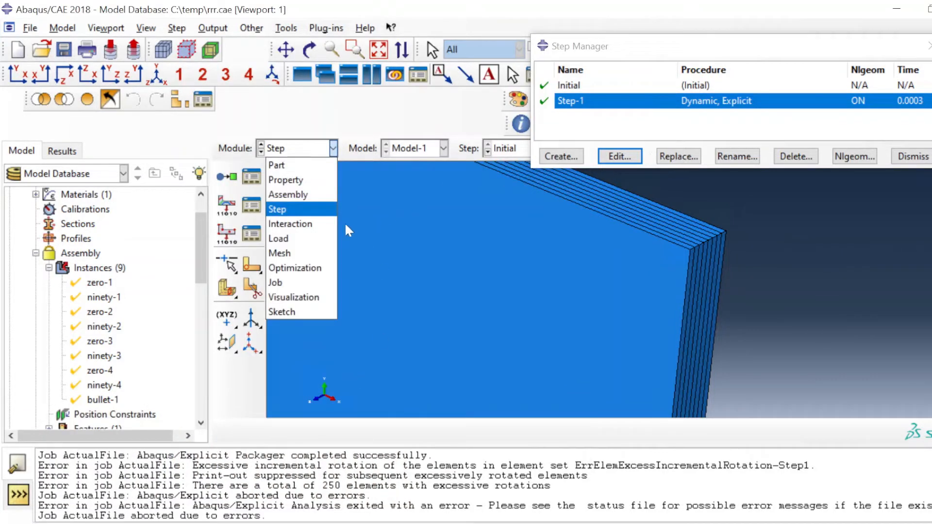
{"action": "left_click", "coordinate": [297, 227]}
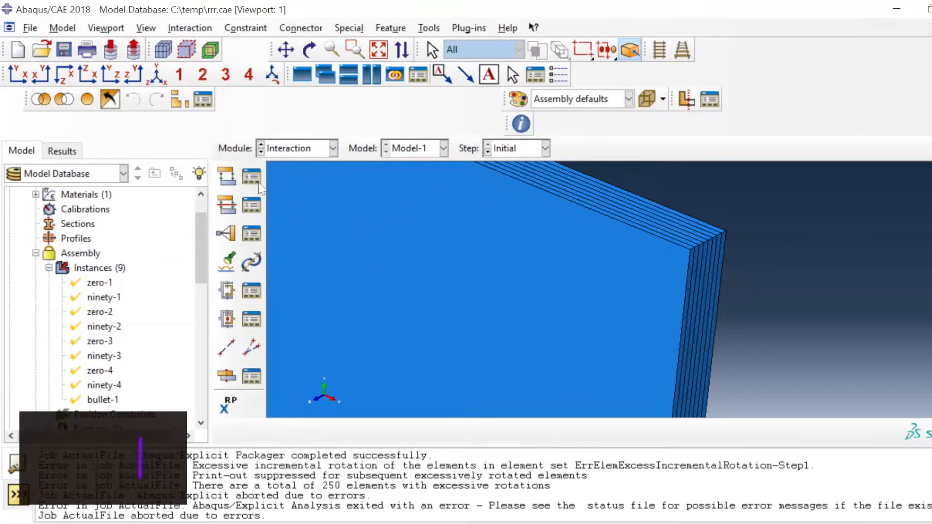
{"action": "left_click", "coordinate": [252, 179]}
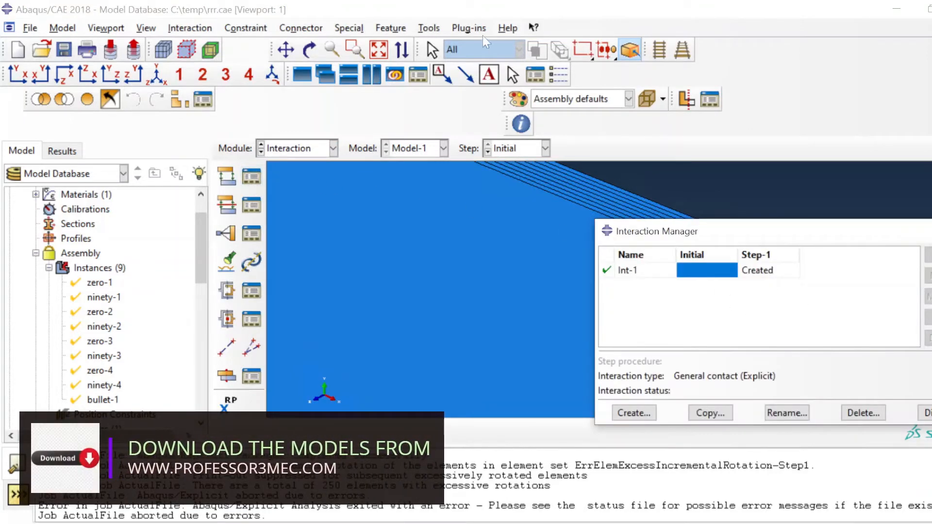
{"action": "left_click", "coordinate": [378, 49]}
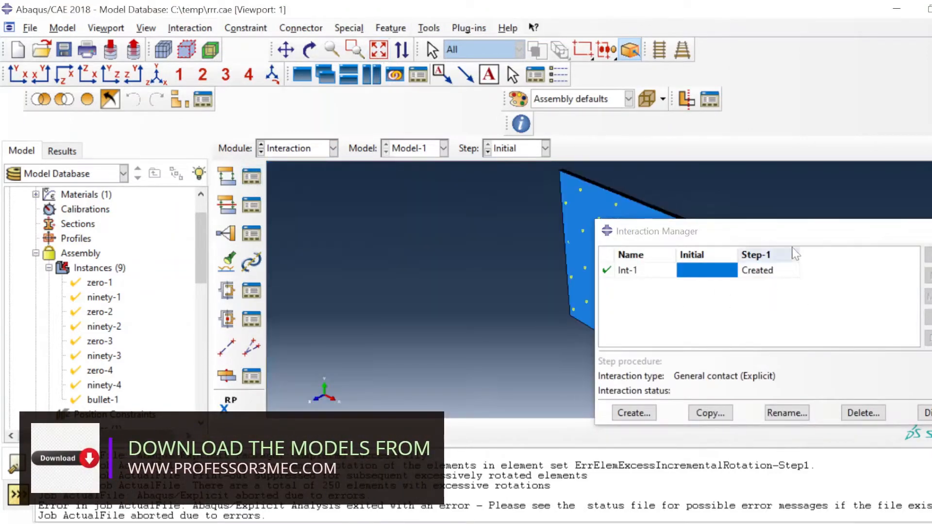
{"action": "left_click_drag", "start_coordinate": [680, 231], "coordinate": [157, 120]}
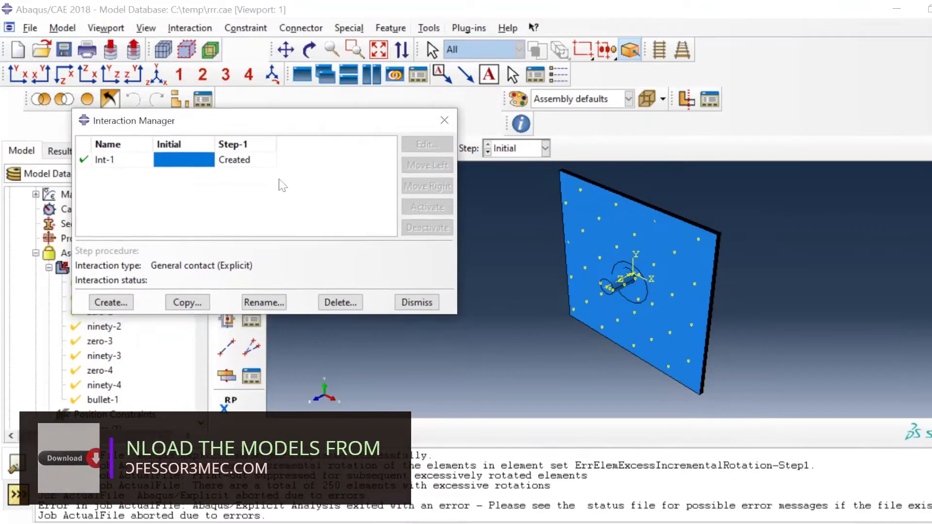
- Examine the general contact Int-1 in Step-1, including its contact properties, surface properties and contact formulation
{"action": "left_click", "coordinate": [247, 161]}
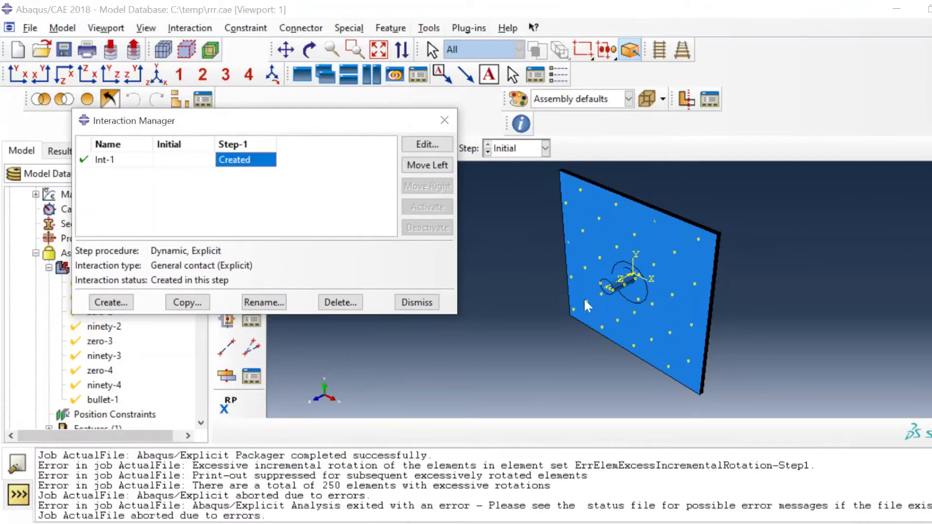
{"action": "left_click", "coordinate": [426, 145]}
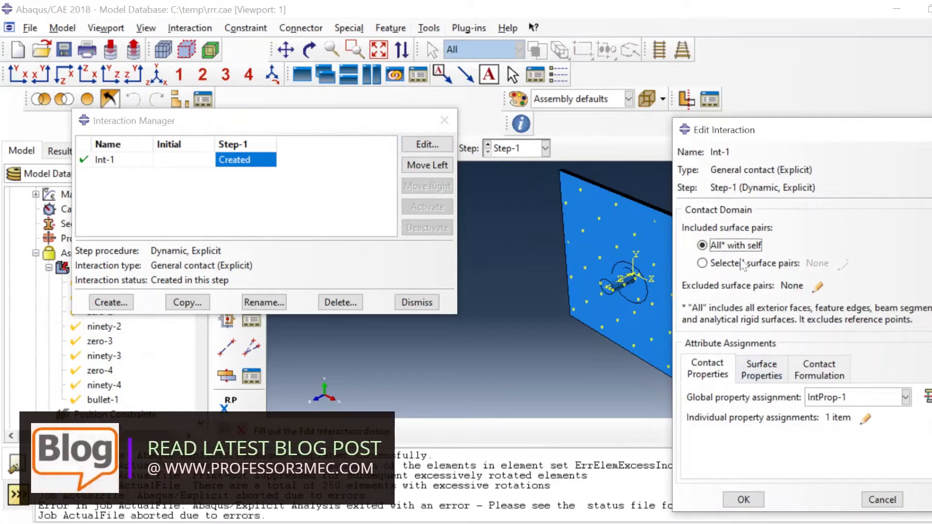
{"action": "left_click", "coordinate": [774, 378]}
{"action": "left_click", "coordinate": [834, 374]}
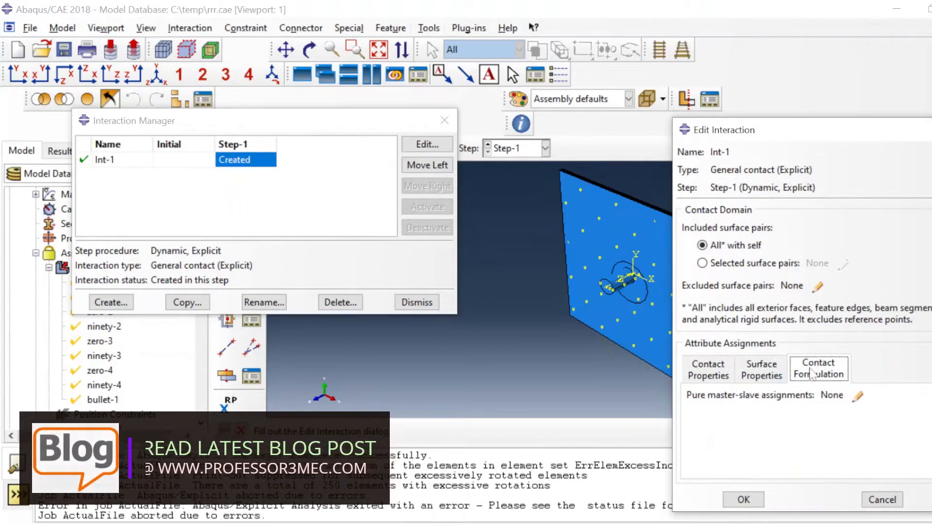
{"action": "left_click", "coordinate": [743, 369]}
{"action": "left_click", "coordinate": [717, 373]}
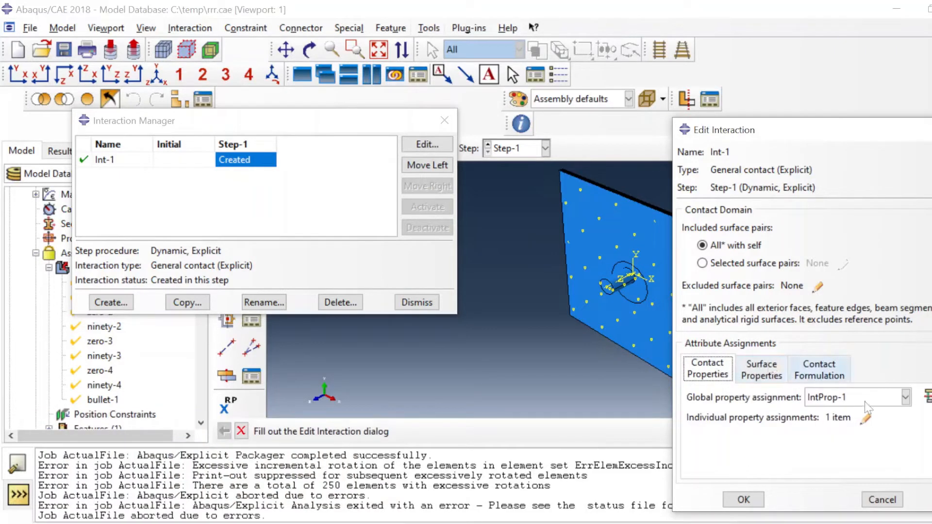
{"action": "left_click", "coordinate": [744, 500]}
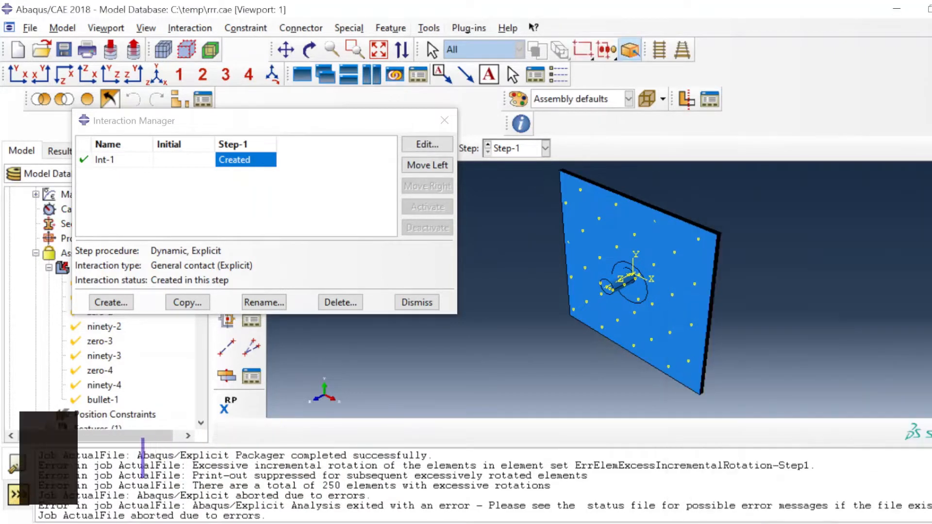
{"action": "left_click", "coordinate": [416, 302]}
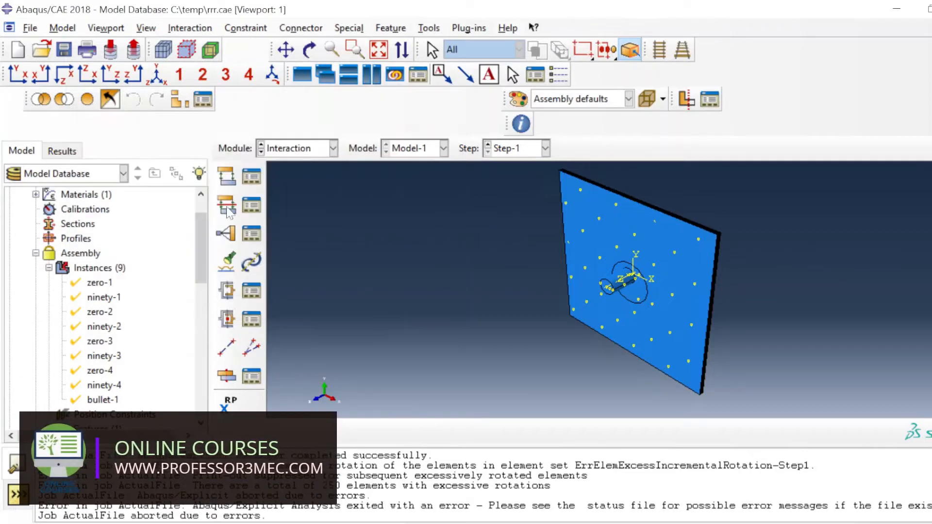
- Examine the tangential behavior of contact property IntProp-1, checking its friction formulation, shear stress and elastic slip settings
{"action": "left_click", "coordinate": [250, 206]}
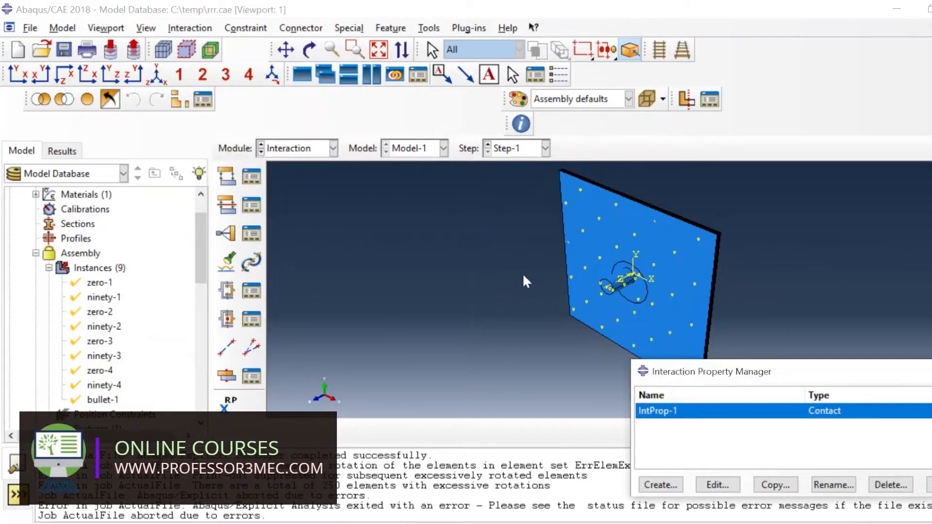
{"action": "left_click", "coordinate": [725, 491]}
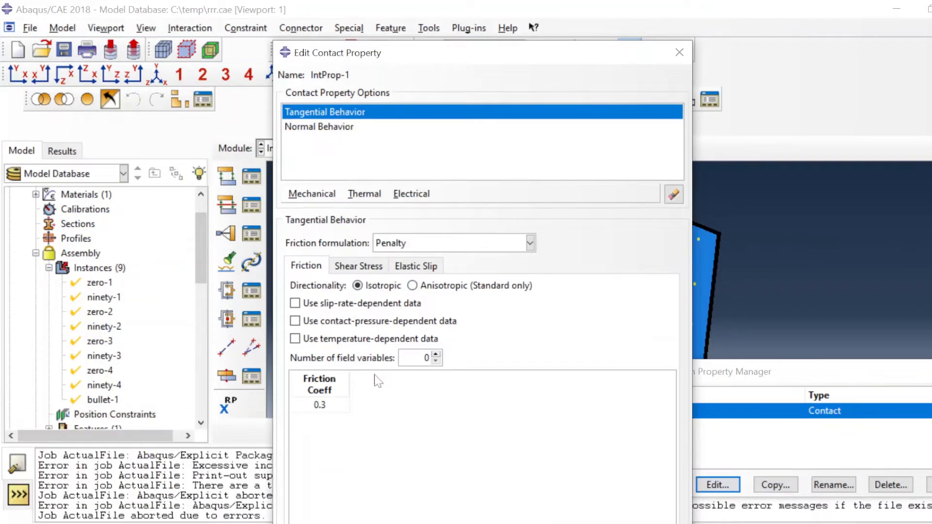
{"action": "left_click", "coordinate": [441, 243]}
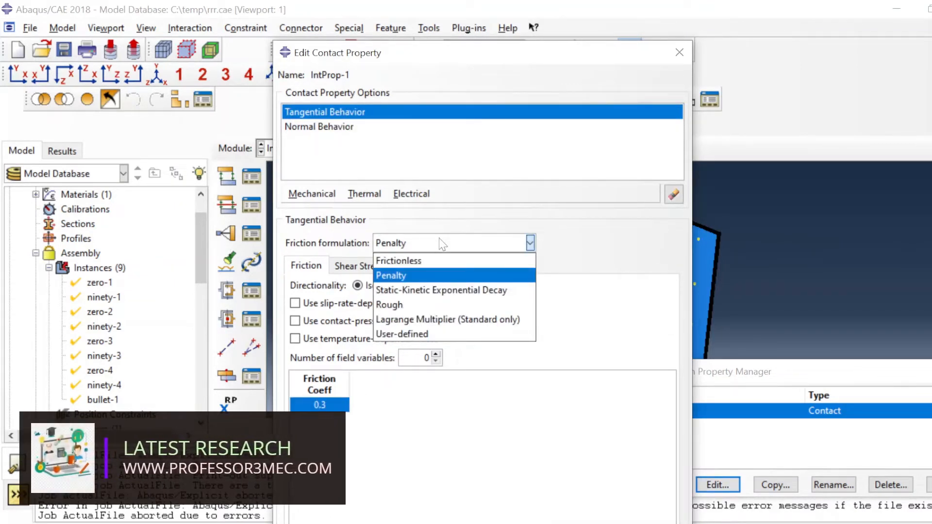
{"action": "left_click", "coordinate": [440, 243]}
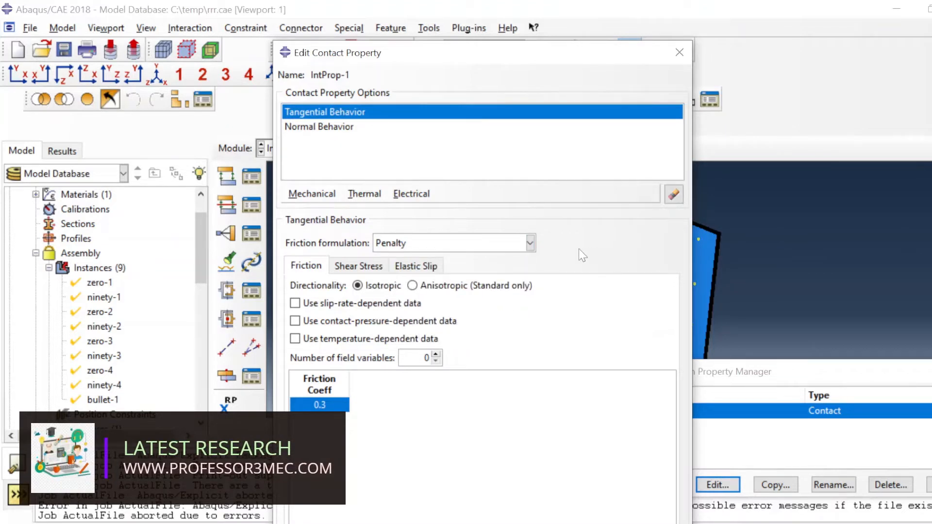
{"action": "left_click", "coordinate": [350, 266]}
{"action": "left_click", "coordinate": [415, 266]}
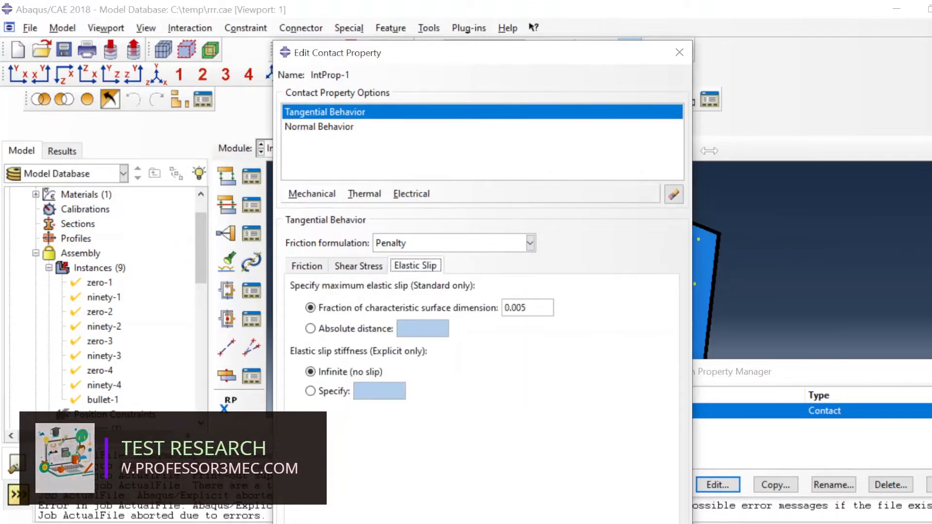
{"action": "left_click", "coordinate": [681, 55]}
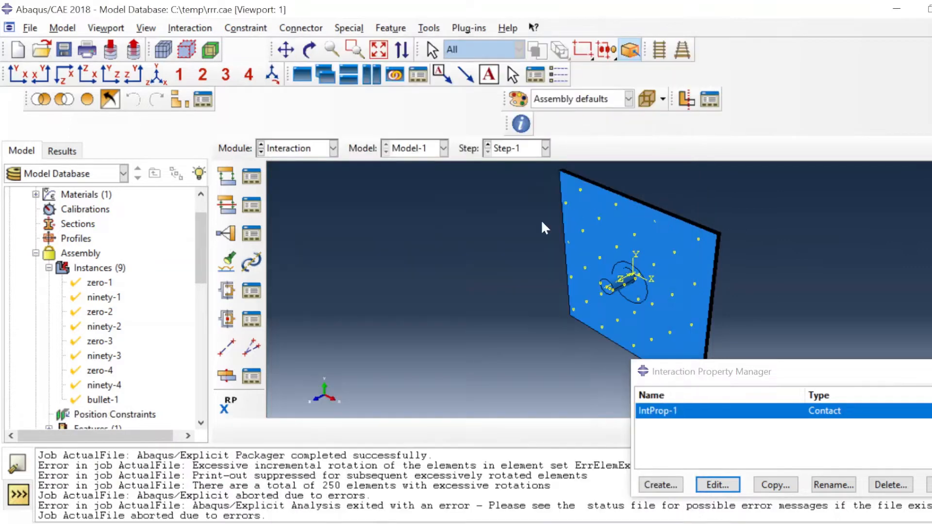
- Reopen IntProp-1, check its normal behavior settings, and close the list of interaction properties
{"action": "left_click", "coordinate": [718, 485]}
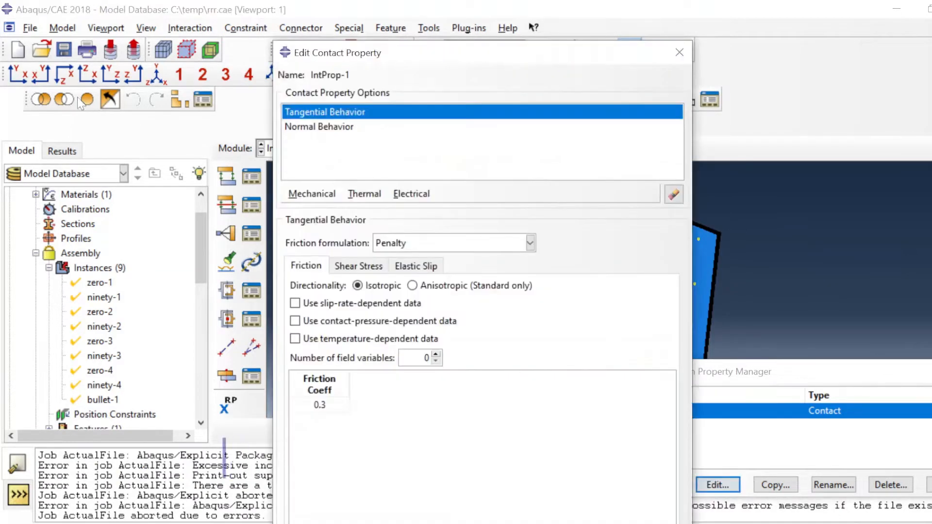
{"action": "left_click", "coordinate": [329, 145]}
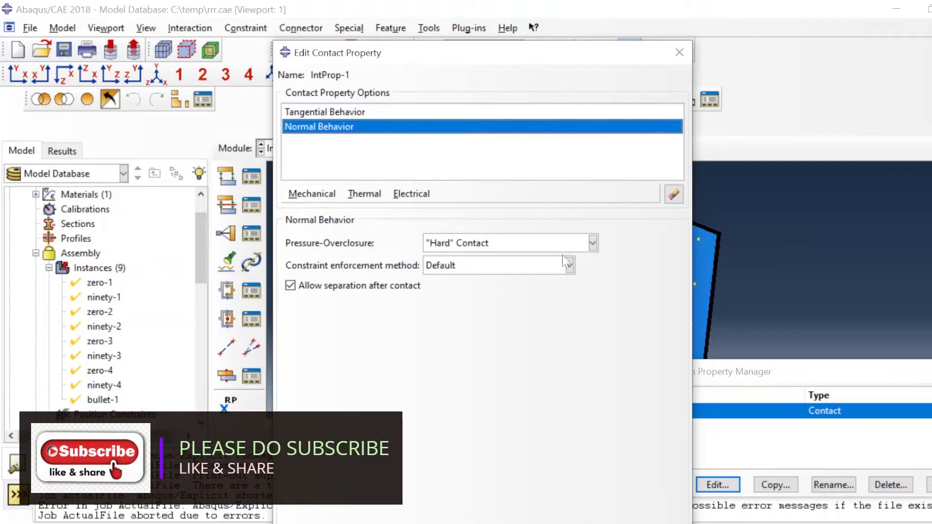
{"action": "left_click", "coordinate": [687, 52]}
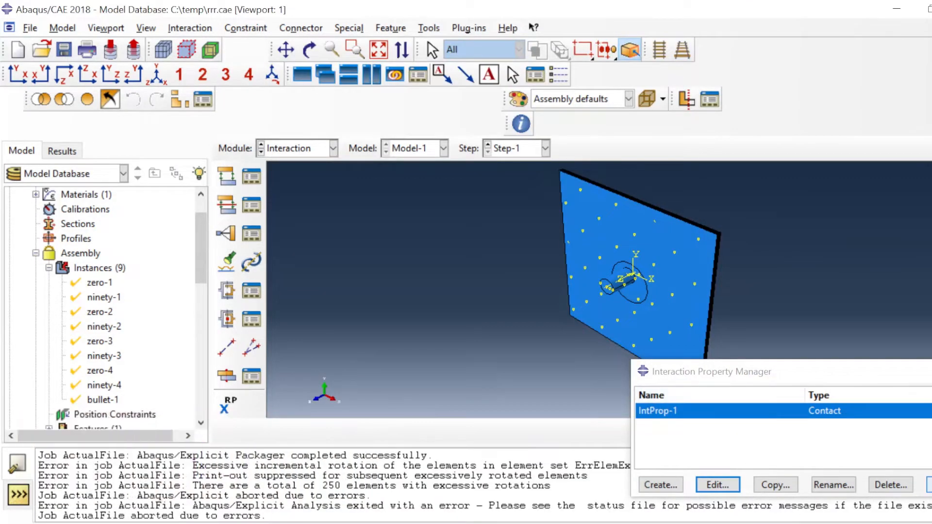
{"action": "left_click", "coordinate": [929, 485]}
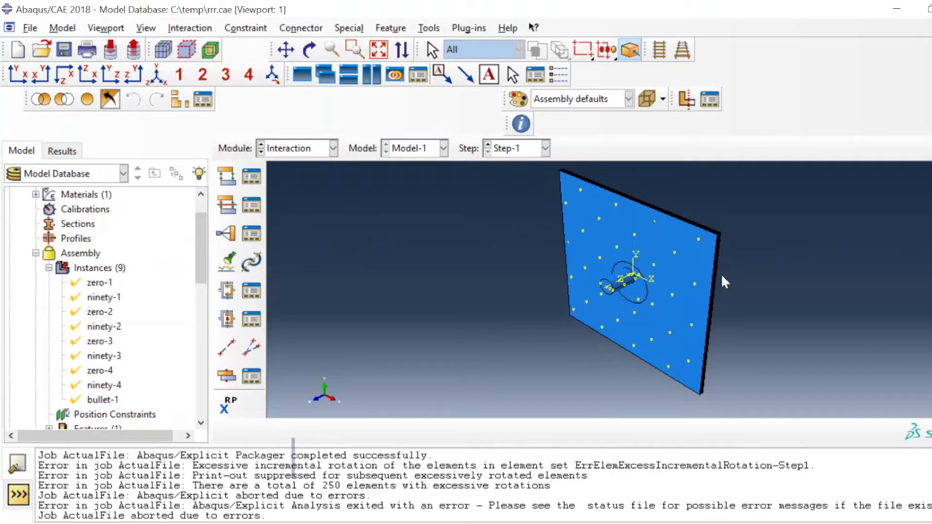
- List the model's constraints and compare them with the stacked plies at the plate's corner
{"action": "left_click", "coordinate": [251, 234]}
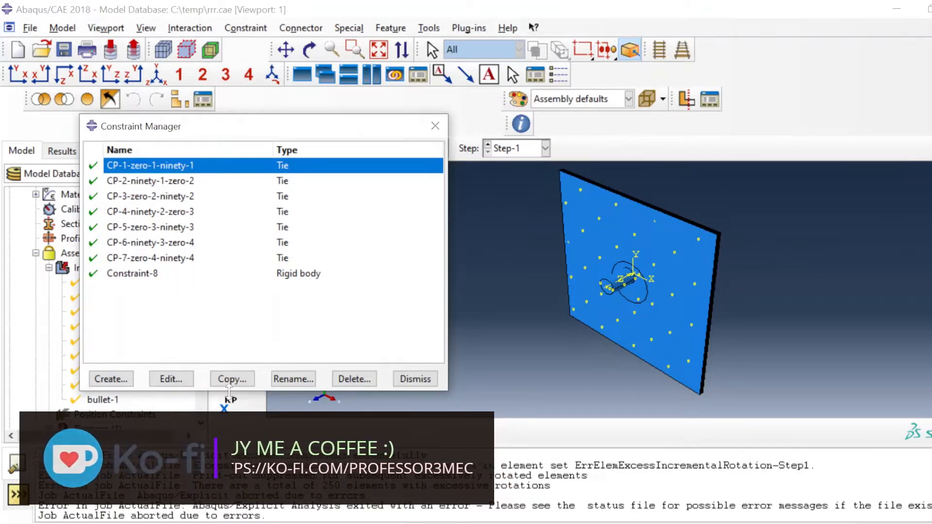
{"action": "scroll", "coordinate": [765, 212], "scroll_direction": "up", "scroll_amount": 3}
{"action": "scroll", "coordinate": [684, 252], "scroll_direction": "up", "scroll_amount": 5}
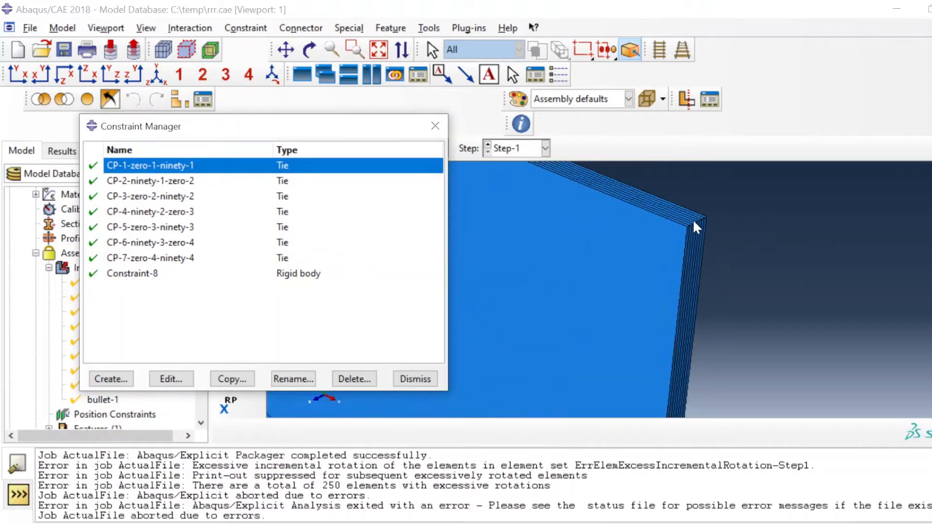
{"action": "scroll", "coordinate": [694, 199], "scroll_direction": "up", "scroll_amount": 3}
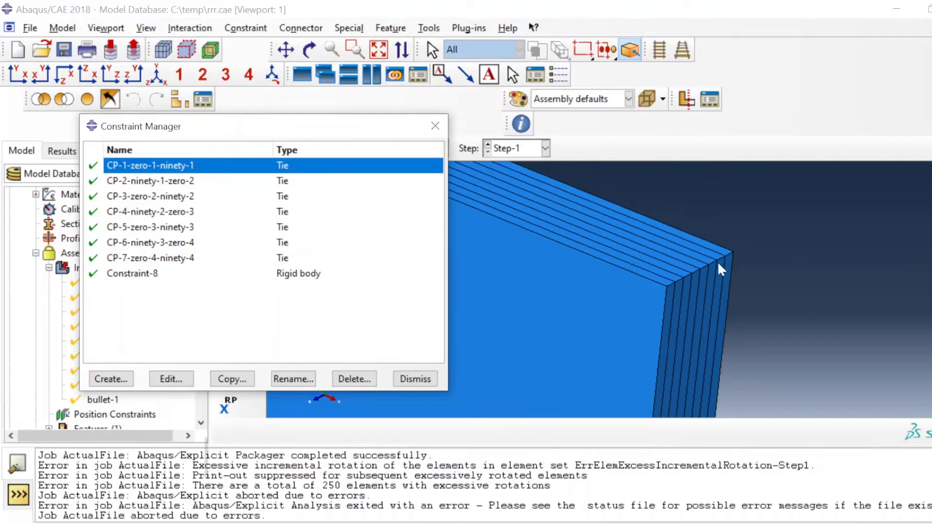
- Examine the master and slave surfaces of tie constraints CP-1-zero-1-ninety-1 and CP-2-ninety-1-zero-2
{"action": "left_click", "coordinate": [171, 379]}
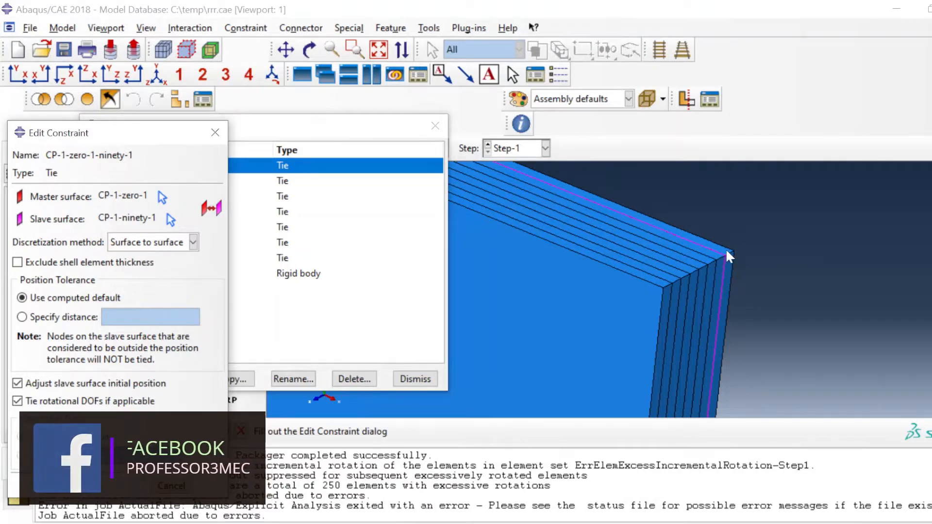
{"action": "left_click", "coordinate": [171, 486]}
{"action": "left_click", "coordinate": [190, 183]}
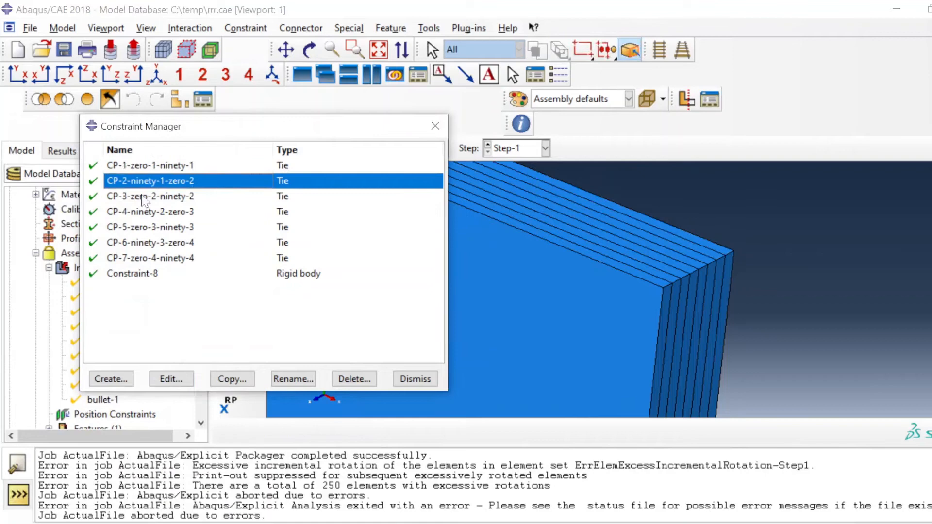
{"action": "left_click", "coordinate": [187, 380]}
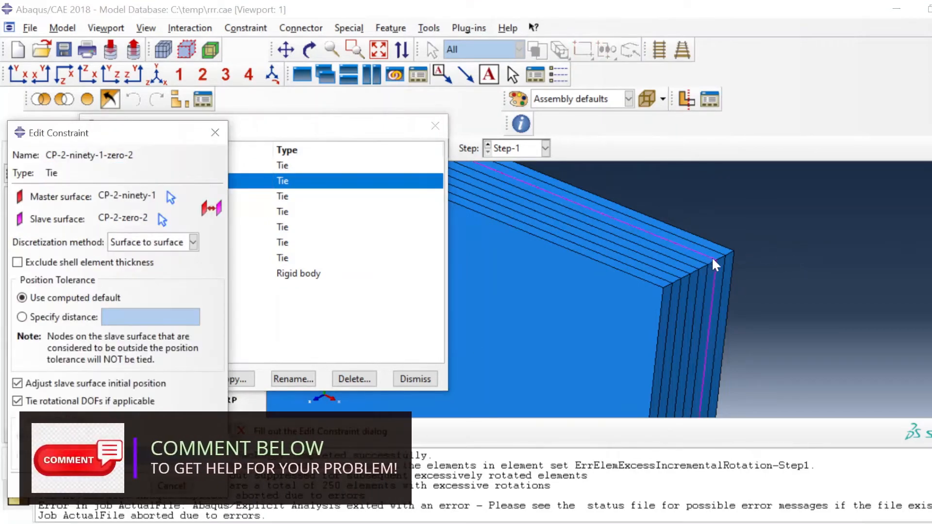
{"action": "left_click", "coordinate": [172, 486]}
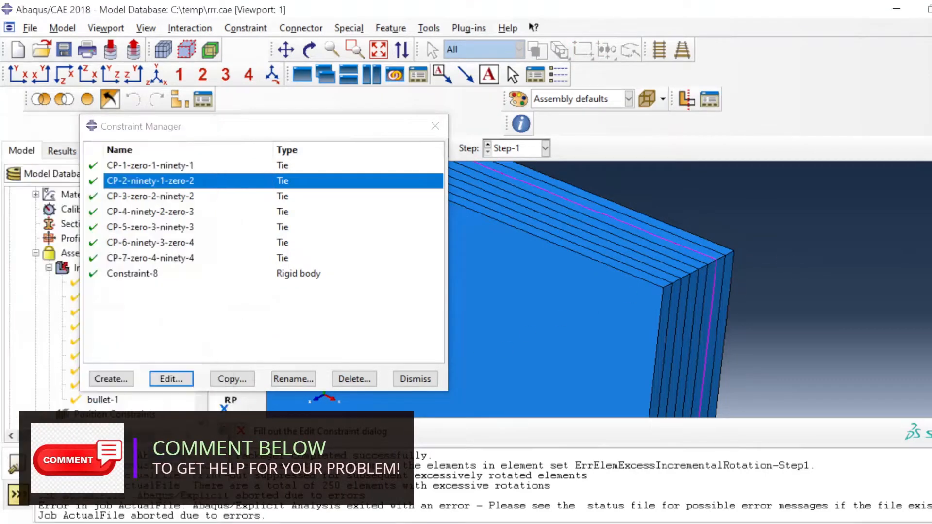
- Check the tied surfaces of the last ply pair in constraint CP-7-zero-4-ninety-4
{"action": "left_click", "coordinate": [155, 259]}
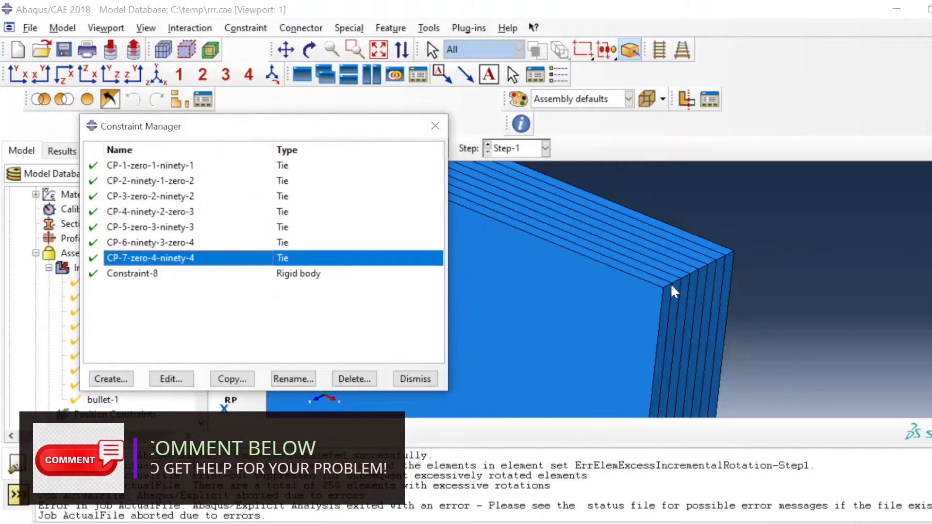
{"action": "left_click", "coordinate": [181, 378]}
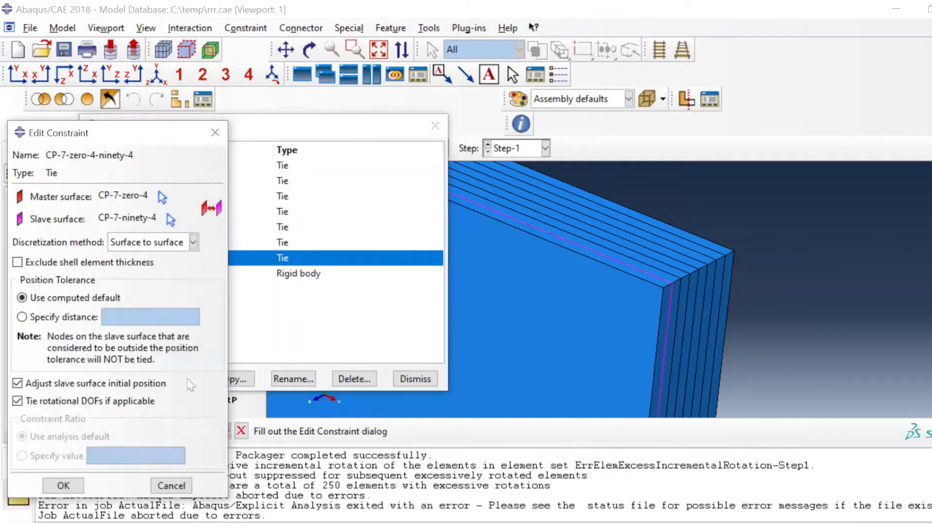
{"action": "left_click", "coordinate": [63, 486]}
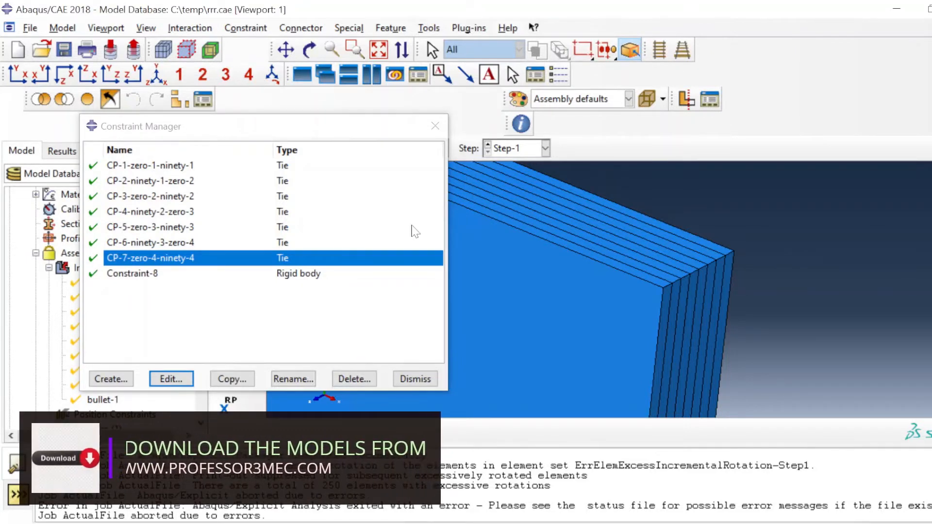
- Examine the region and reference point of rigid body constraint Constraint-8 on the bullet, and close the list of constraints
{"action": "left_click", "coordinate": [266, 275]}
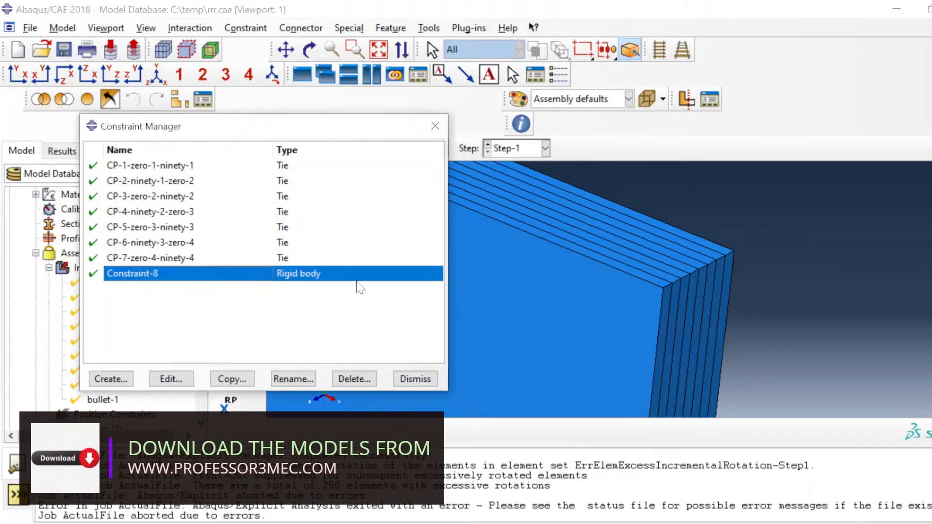
{"action": "left_click", "coordinate": [378, 49]}
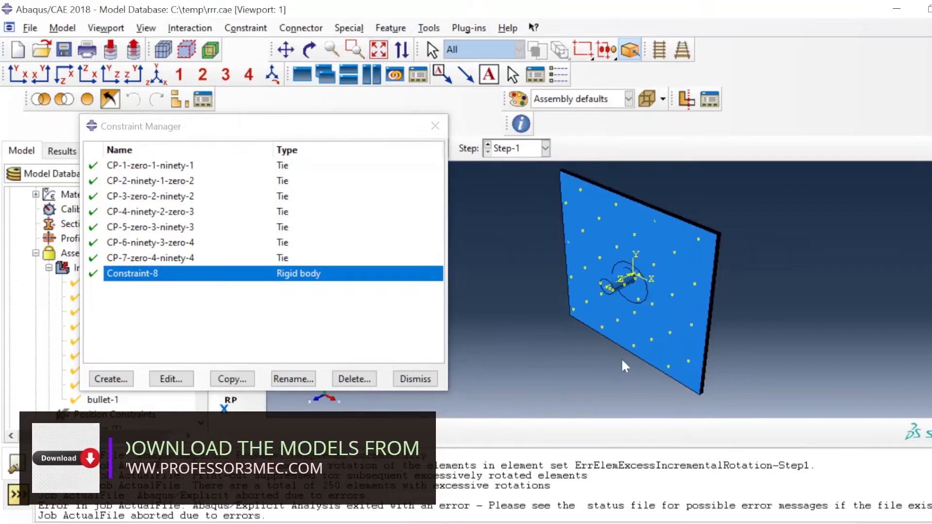
{"action": "left_click", "coordinate": [170, 379]}
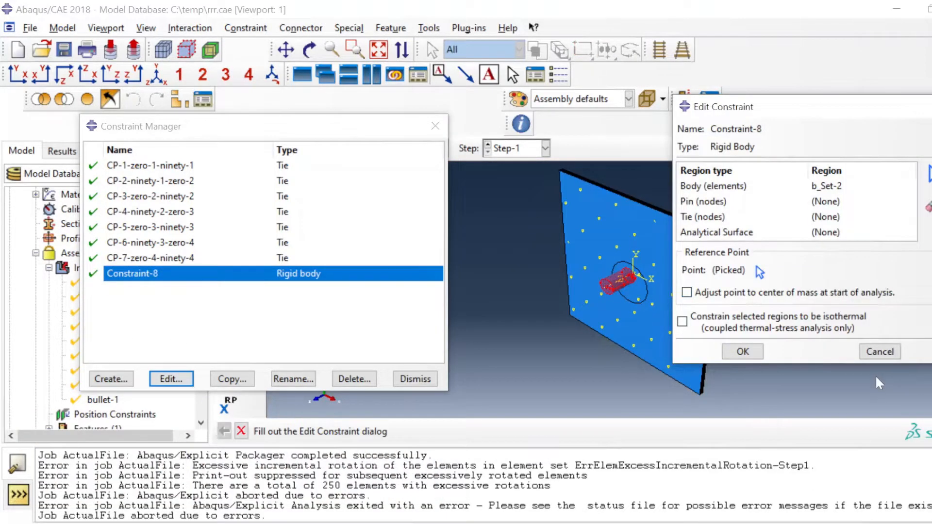
{"action": "left_click", "coordinate": [880, 351]}
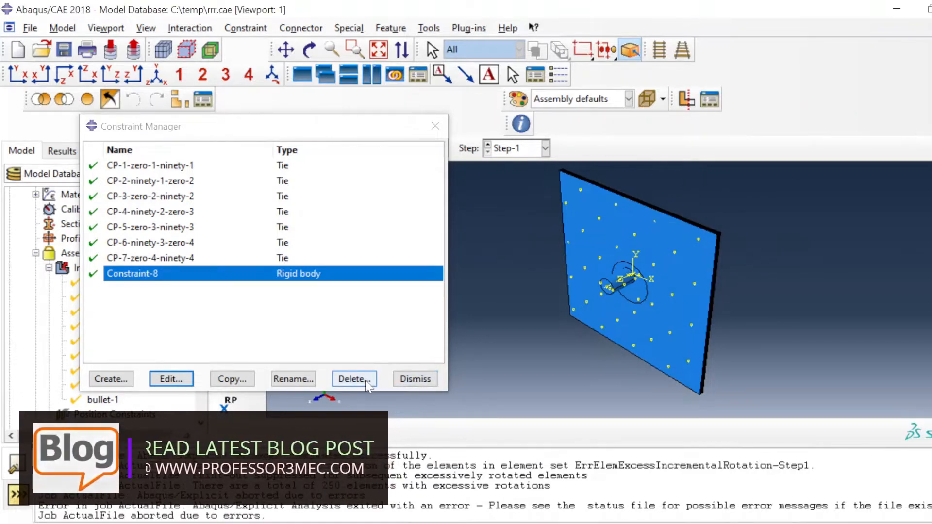
{"action": "left_click", "coordinate": [413, 379]}
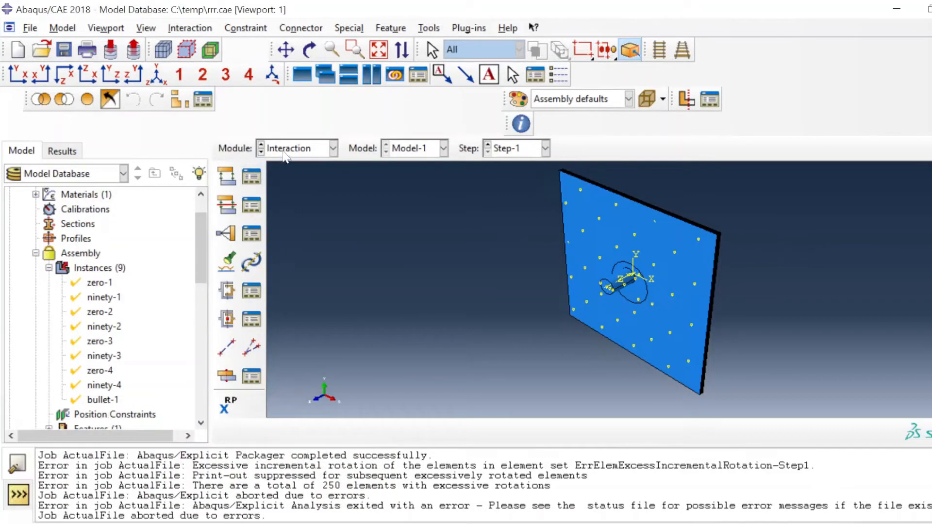
- Switch to the Part module and try to open the bullet part's shell revolve feature for editing
{"action": "left_click", "coordinate": [291, 149]}
{"action": "left_click", "coordinate": [279, 162]}
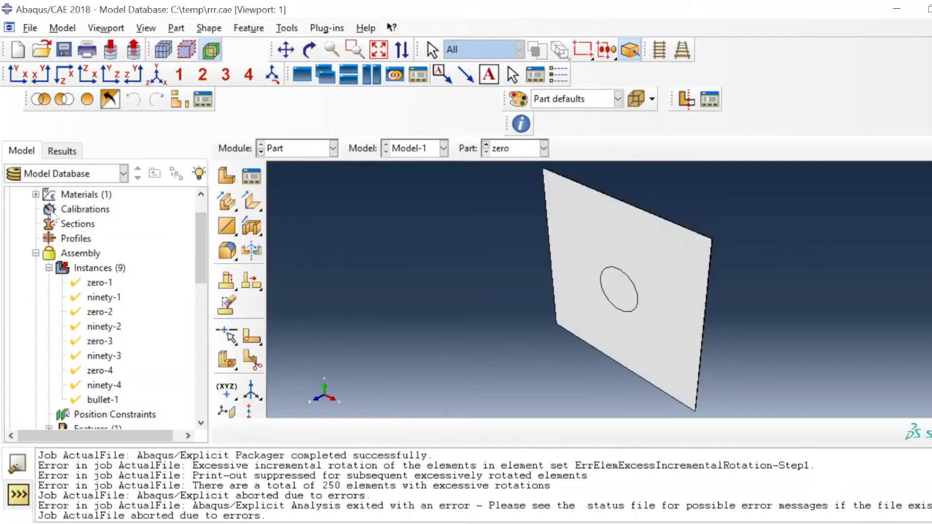
{"action": "scroll", "coordinate": [53, 215], "scroll_direction": "up", "scroll_amount": 2}
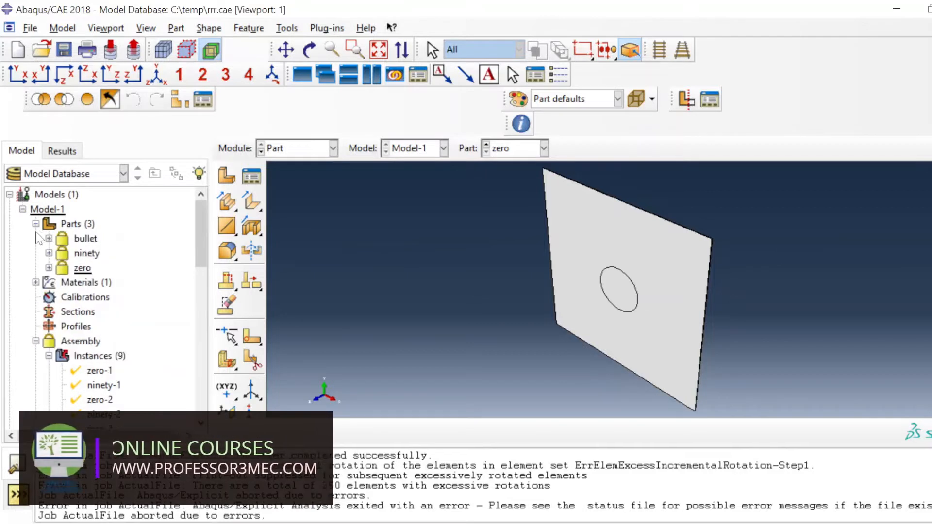
{"action": "left_click", "coordinate": [48, 239]}
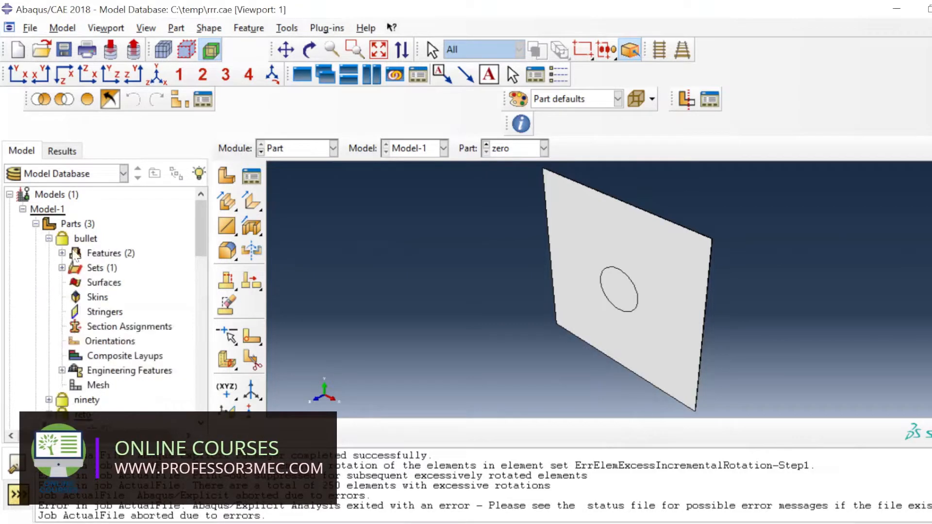
{"action": "left_click", "coordinate": [63, 253]}
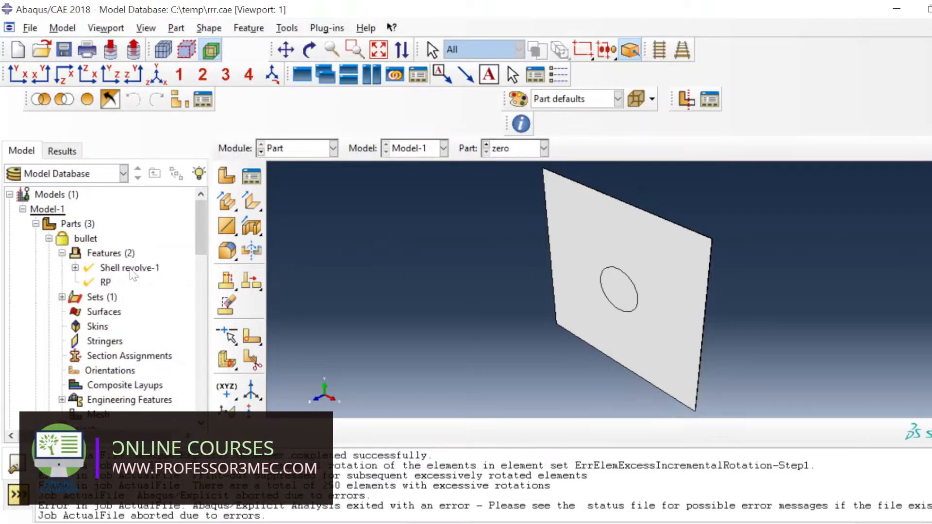
{"action": "left_click", "coordinate": [75, 268]}
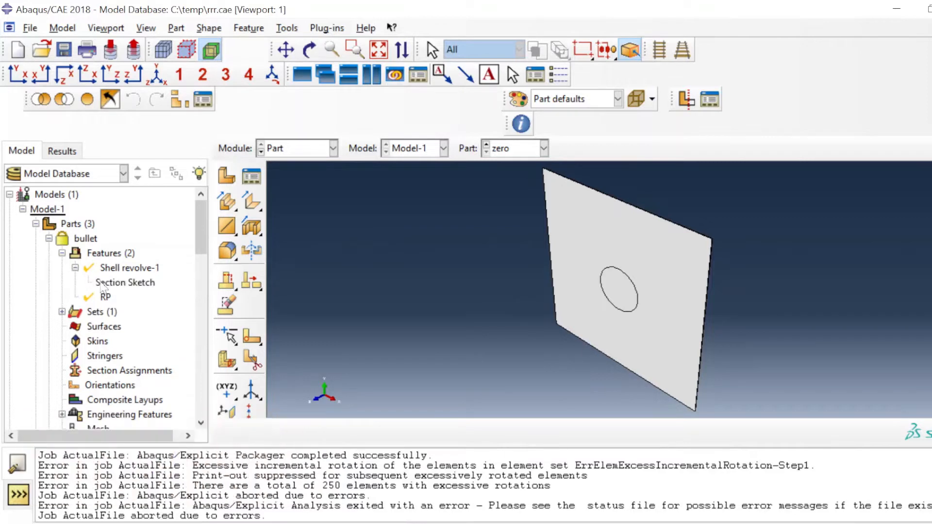
{"action": "double_click", "coordinate": [115, 269]}
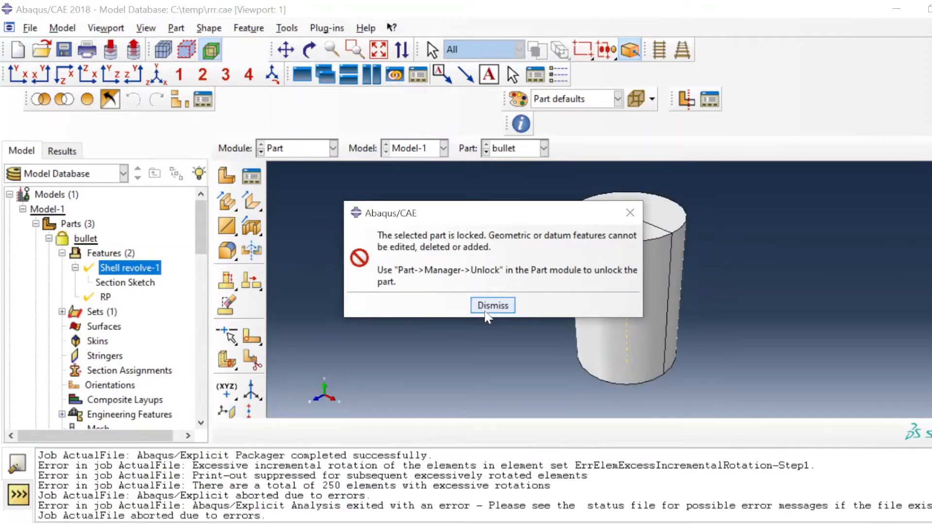
{"action": "left_click", "coordinate": [487, 306]}
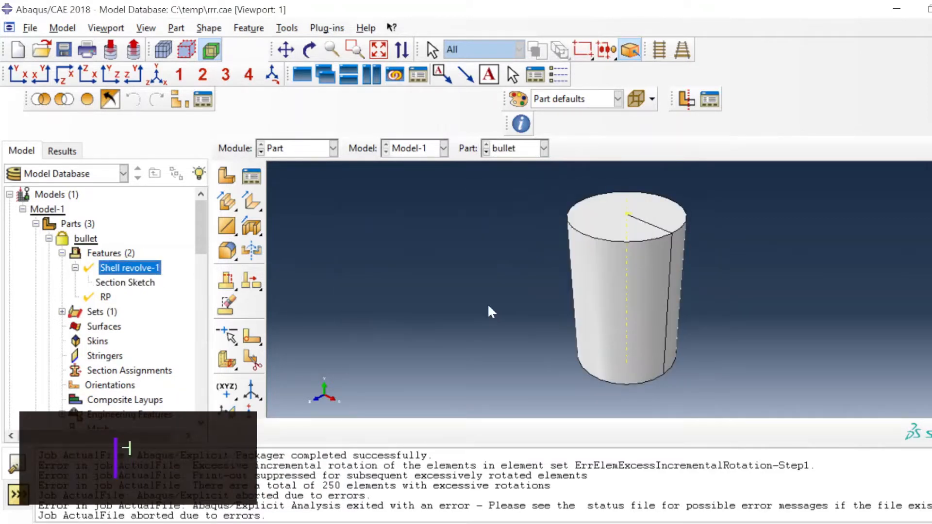
- Unlock the bullet part without selecting any further parts
{"action": "right_click", "coordinate": [66, 242]}
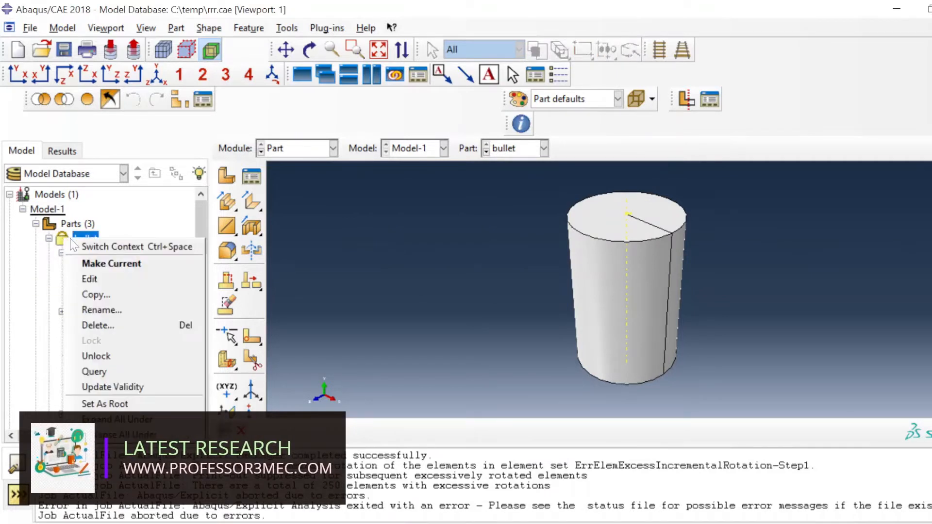
{"action": "left_click", "coordinate": [102, 357]}
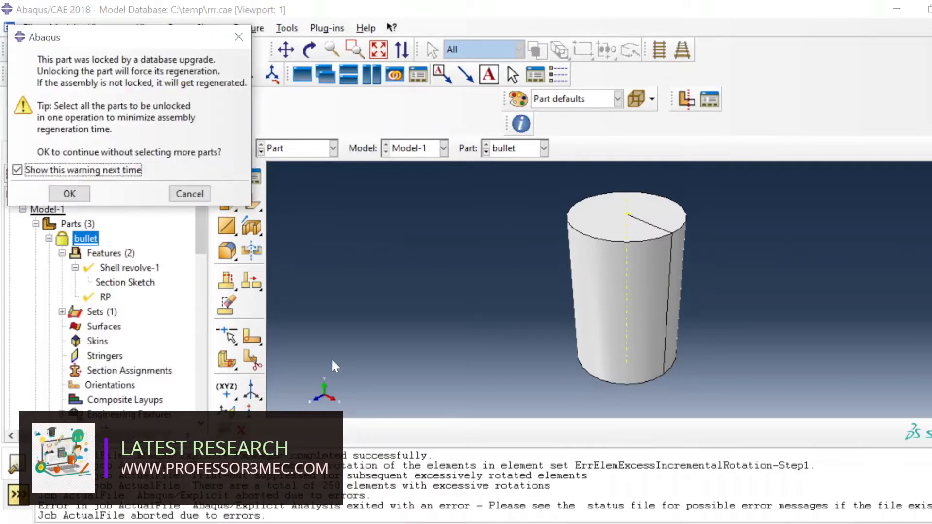
{"action": "key", "text": "Return"}
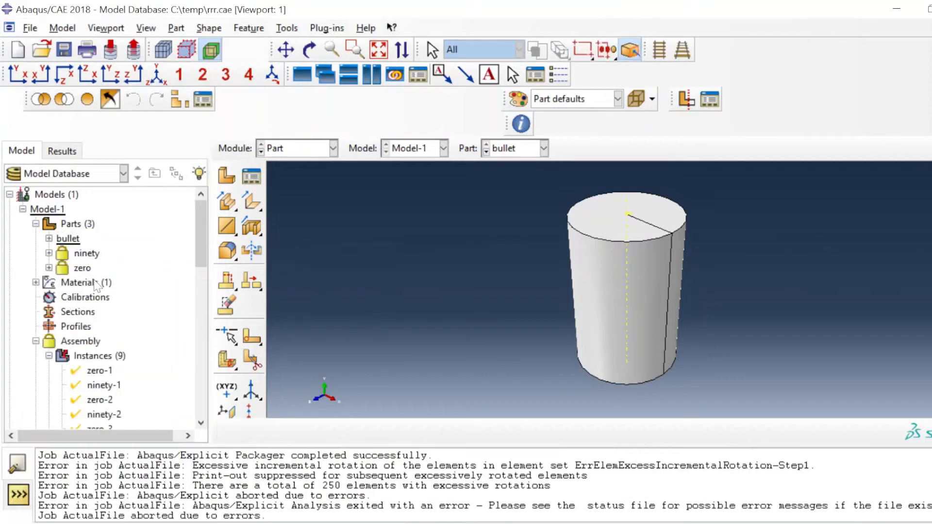
- Check the parameters of the bullet's Shell revolve-1 feature and close them without changes
{"action": "left_click", "coordinate": [49, 239]}
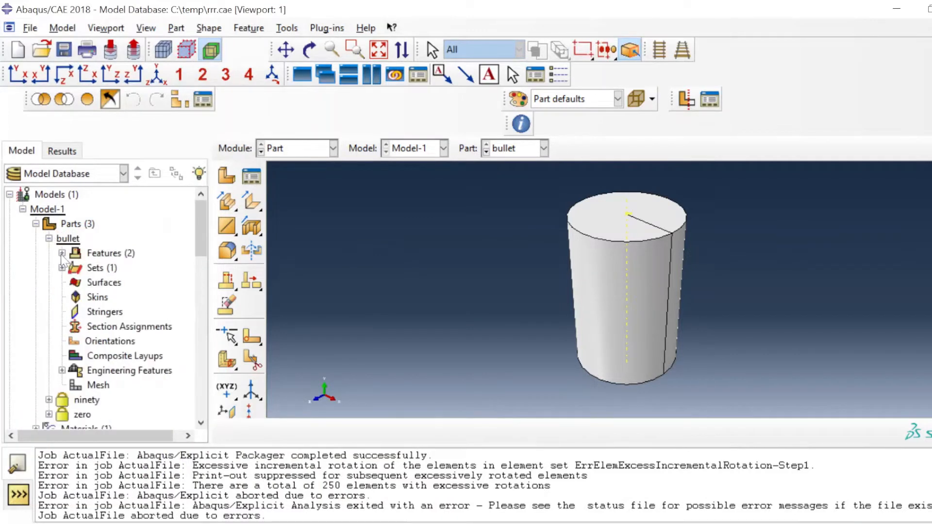
{"action": "left_click", "coordinate": [61, 253]}
{"action": "left_click", "coordinate": [75, 268]}
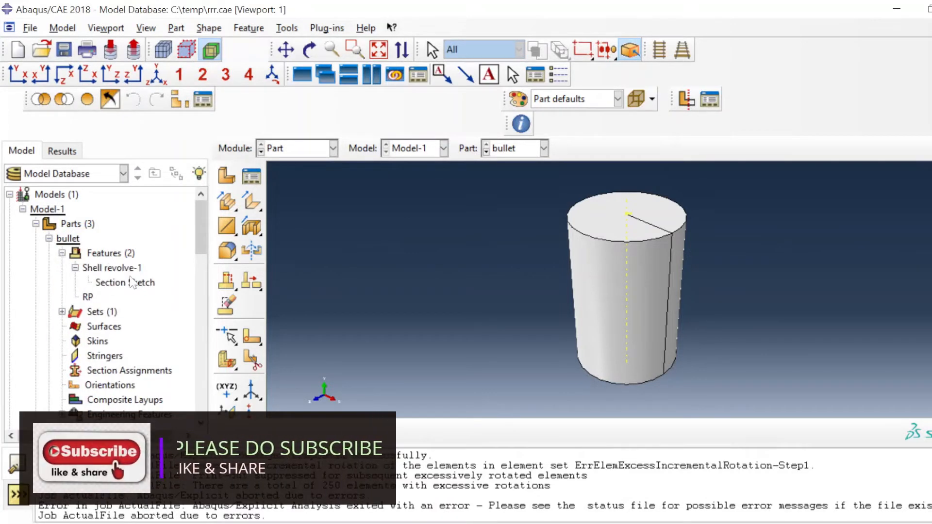
{"action": "double_click", "coordinate": [127, 270]}
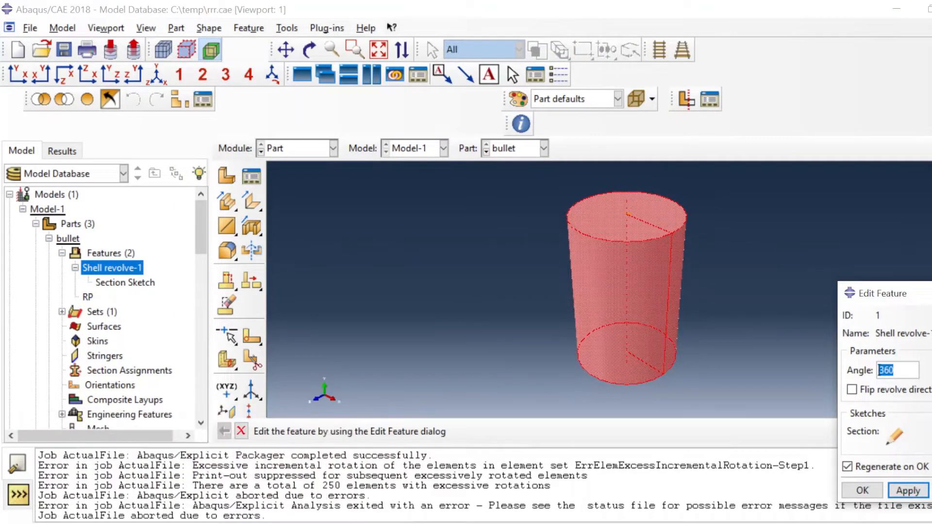
{"action": "left_click", "coordinate": [931, 491]}
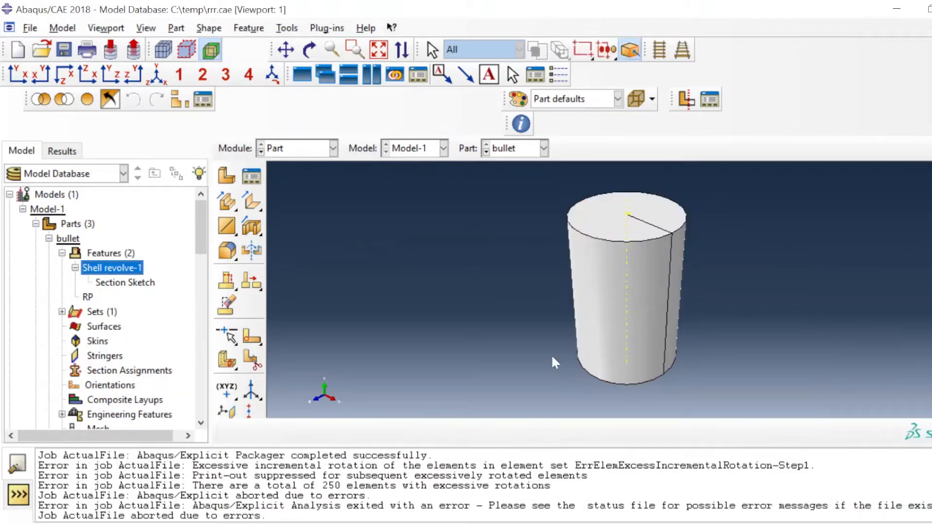
- Switch to the Load module and check the list of loads for Step-1
{"action": "left_click", "coordinate": [306, 149]}
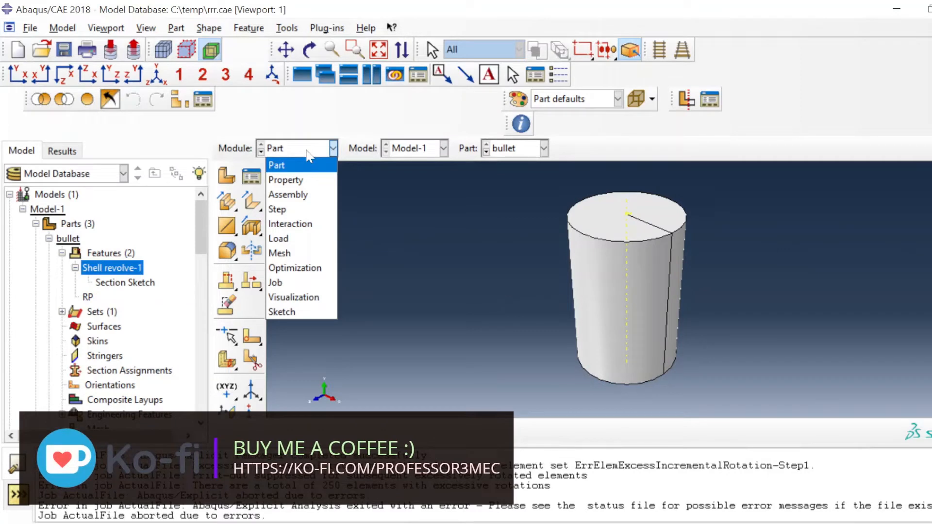
{"action": "left_click", "coordinate": [307, 156]}
{"action": "left_click", "coordinate": [307, 156]}
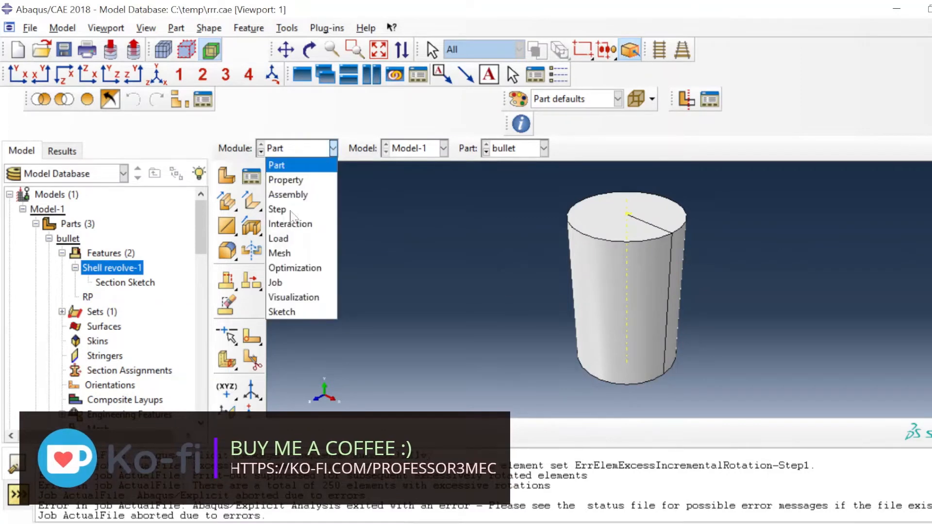
{"action": "left_click", "coordinate": [315, 227]}
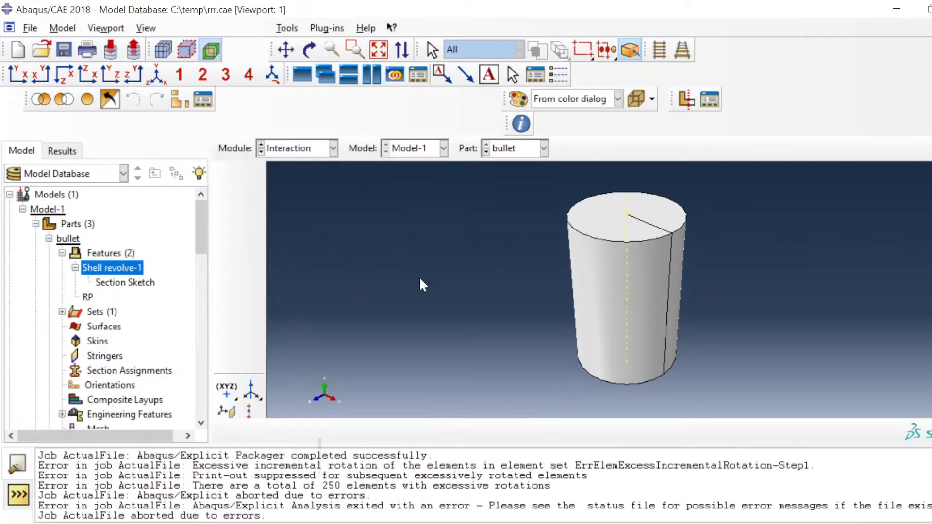
{"action": "left_click", "coordinate": [313, 154]}
{"action": "left_click", "coordinate": [299, 251]}
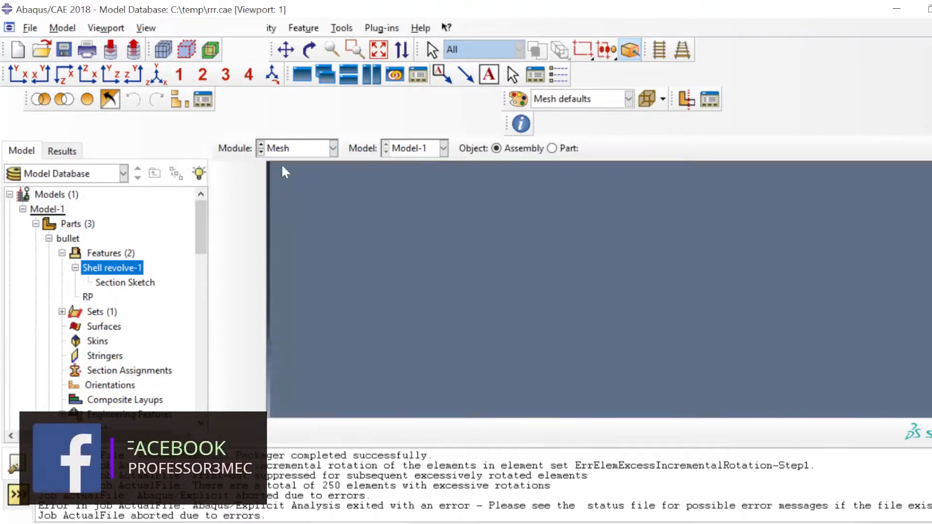
{"action": "left_click", "coordinate": [297, 149]}
{"action": "left_click", "coordinate": [288, 238]}
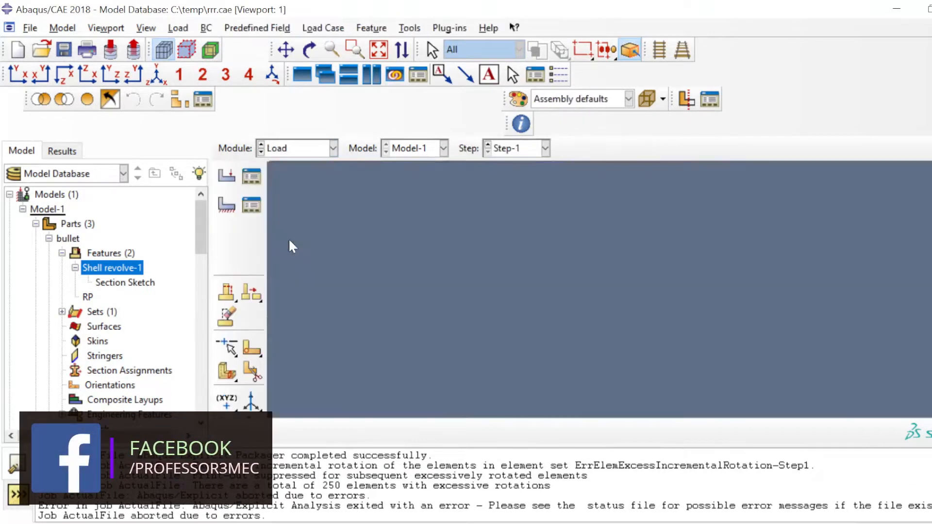
{"action": "left_click", "coordinate": [251, 176]}
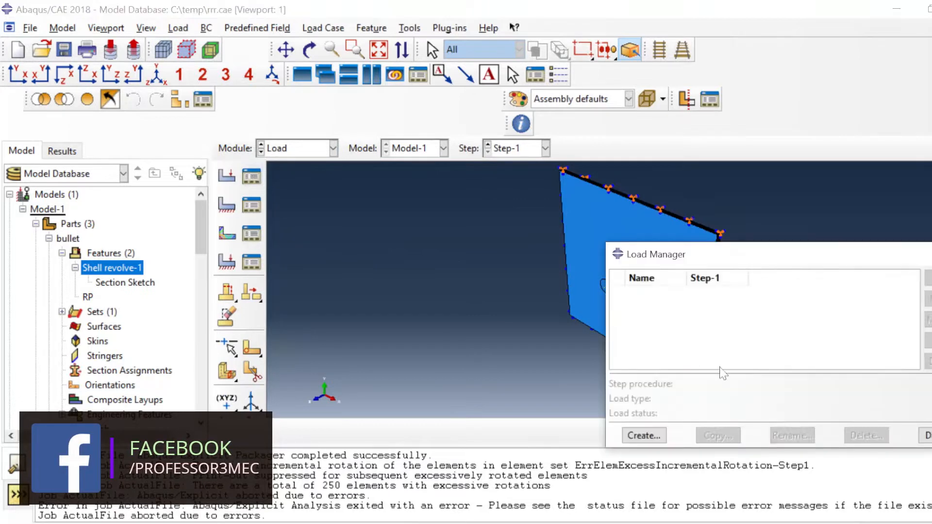
{"action": "left_click", "coordinate": [924, 437]}
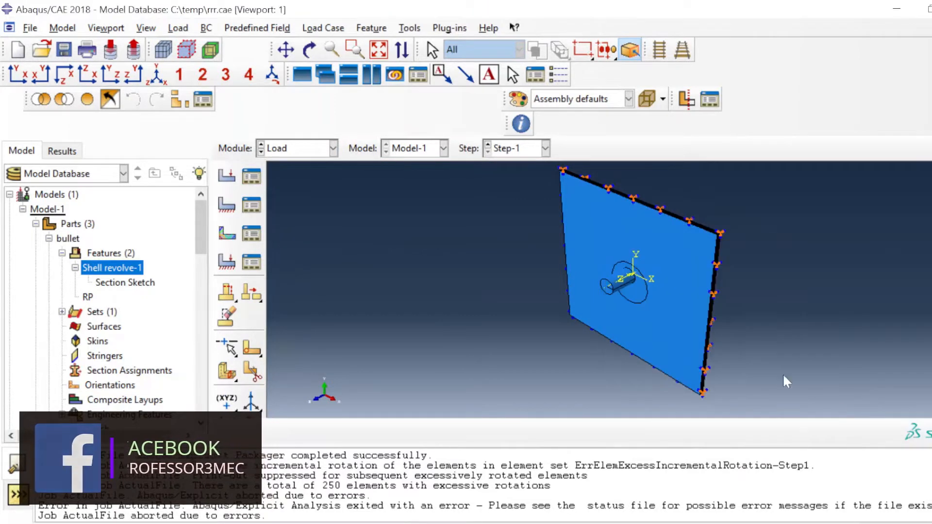
- Examine the type and plate-edge region of boundary condition BC-1 in the Initial step
{"action": "left_click", "coordinate": [251, 206]}
{"action": "left_click", "coordinate": [925, 37]}
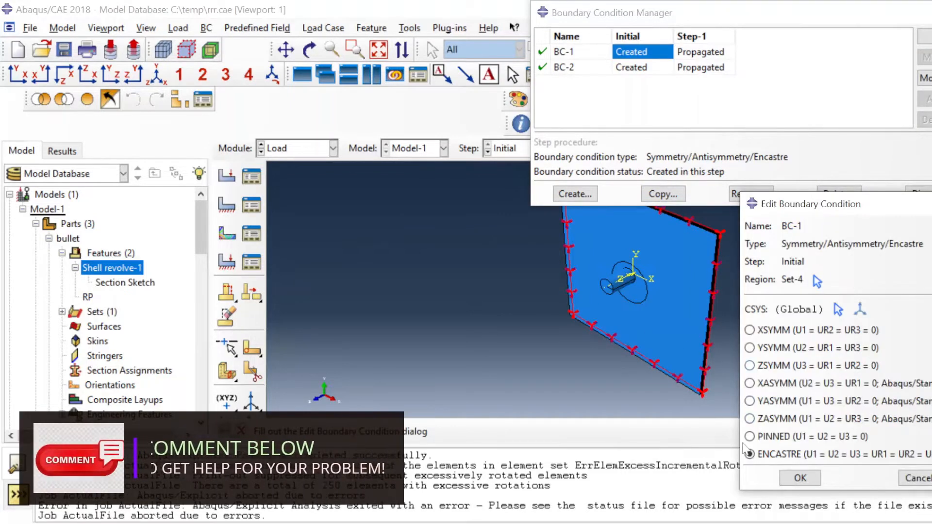
{"action": "left_click", "coordinate": [800, 478]}
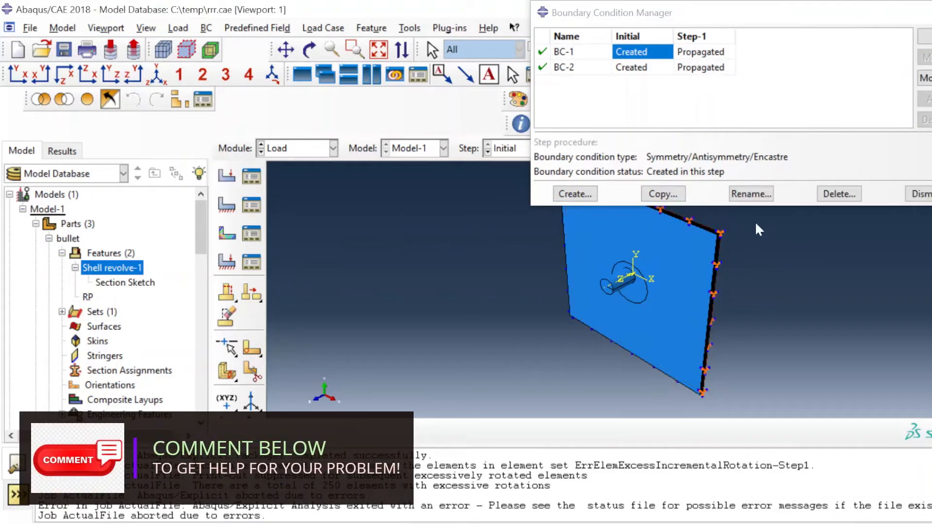
- Review the restrained degrees of freedom of BC-2 at the bullet's reference point, and close the list of boundary conditions
{"action": "left_click", "coordinate": [632, 68]}
{"action": "left_click", "coordinate": [924, 37]}
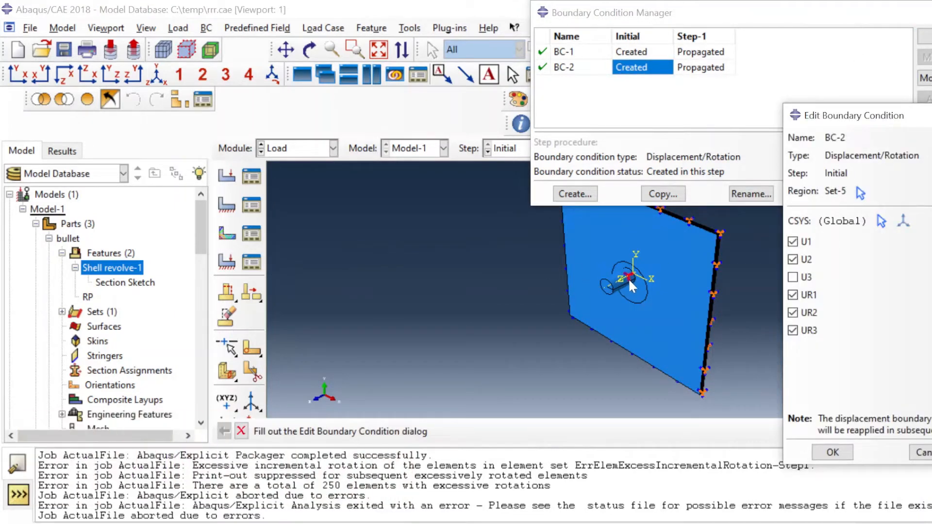
{"action": "scroll", "coordinate": [616, 291], "scroll_direction": "up", "scroll_amount": 5}
{"action": "scroll", "coordinate": [627, 283], "scroll_direction": "up", "scroll_amount": 2}
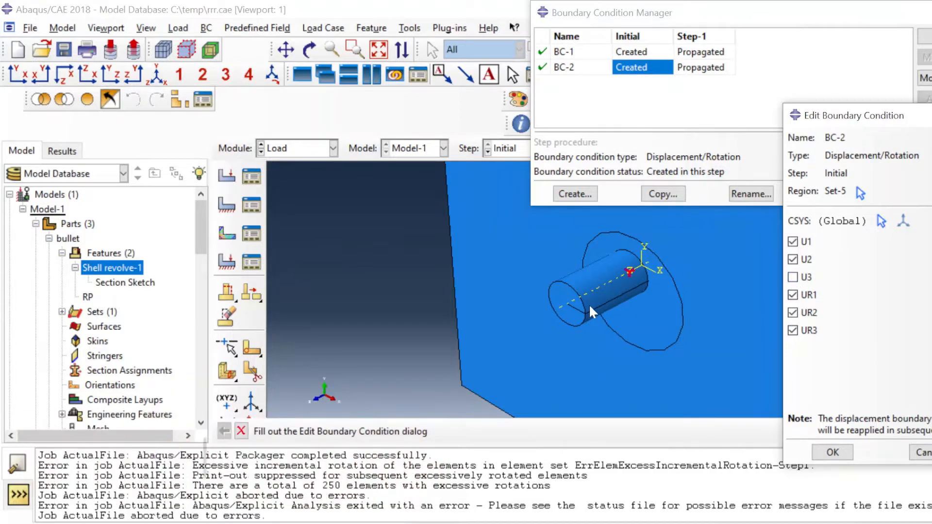
{"action": "left_click", "coordinate": [833, 452]}
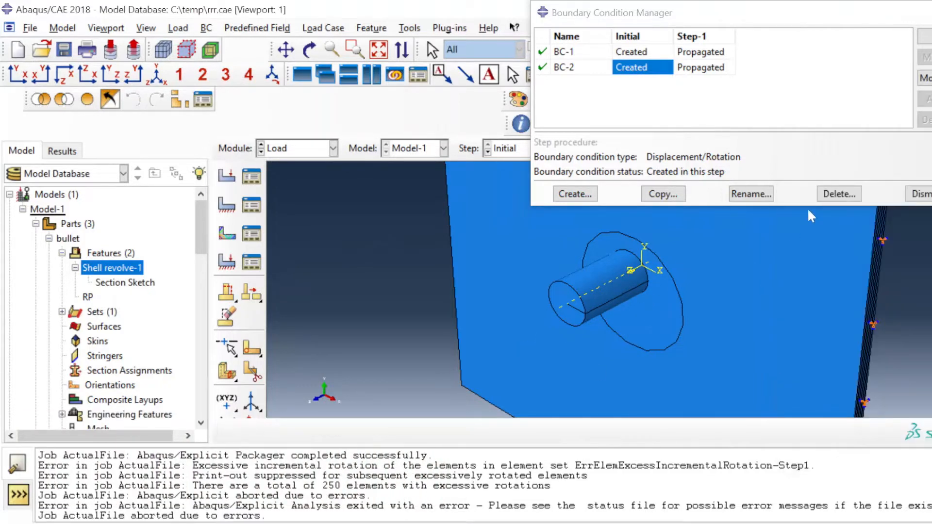
{"action": "left_click", "coordinate": [928, 194]}
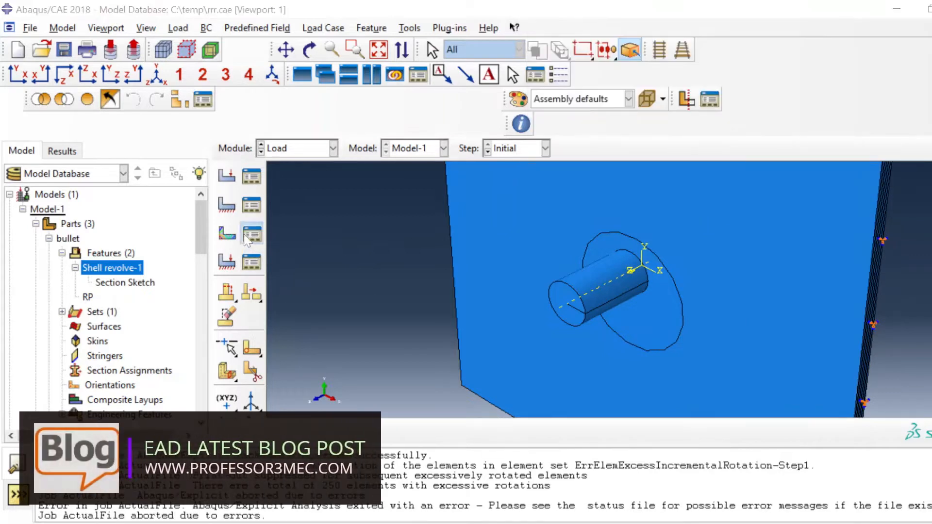
- Check the bullet's velocity predefined field in the Initial step and its status in Step-1, and close the list
{"action": "left_click", "coordinate": [251, 262]}
{"action": "left_click", "coordinate": [381, 199]}
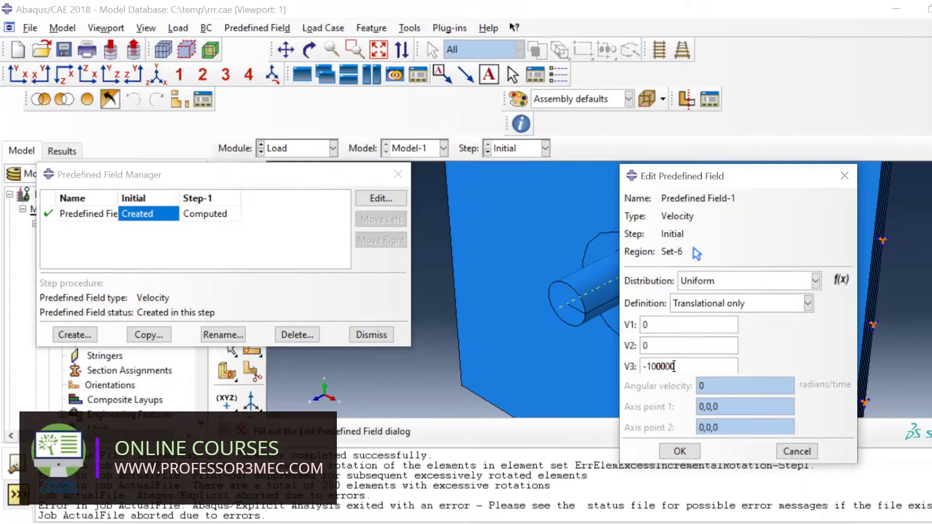
{"action": "left_click", "coordinate": [691, 449]}
{"action": "left_click", "coordinate": [209, 216]}
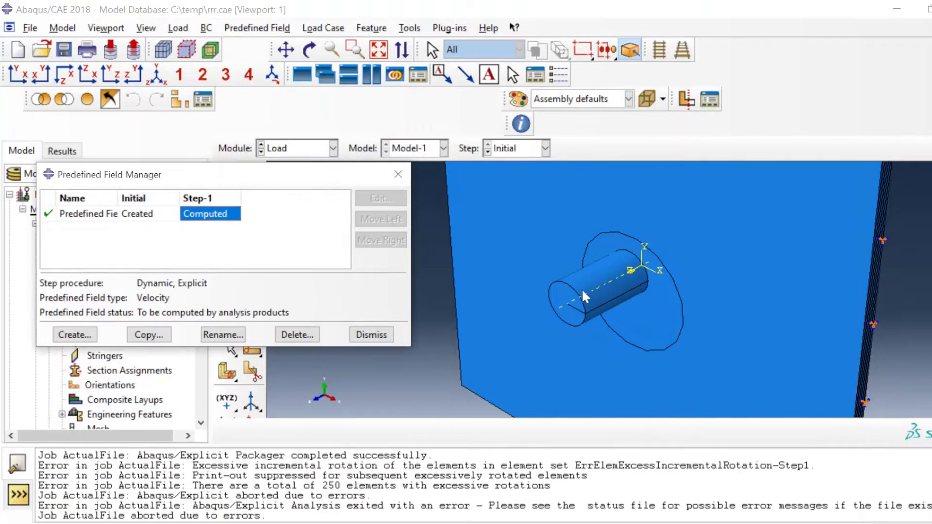
{"action": "left_click", "coordinate": [371, 335]}
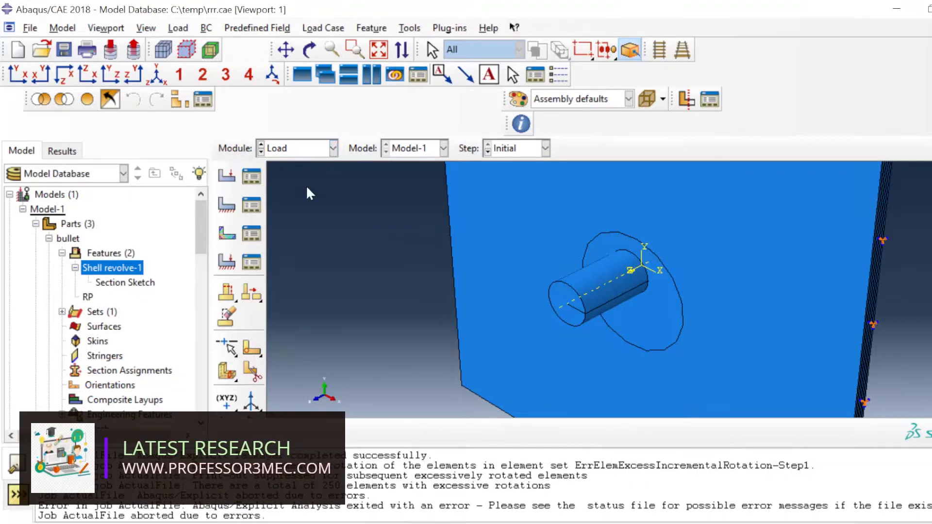
{"action": "left_click", "coordinate": [255, 265]}
{"action": "left_click", "coordinate": [281, 350]}
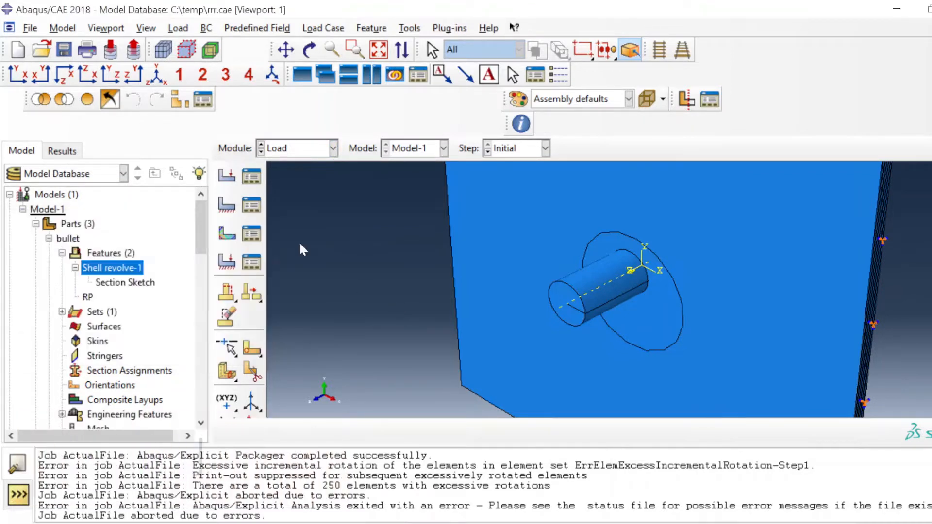
- Switch to the Mesh module and check the element type assigned to the bullet part
{"action": "left_click", "coordinate": [310, 153]}
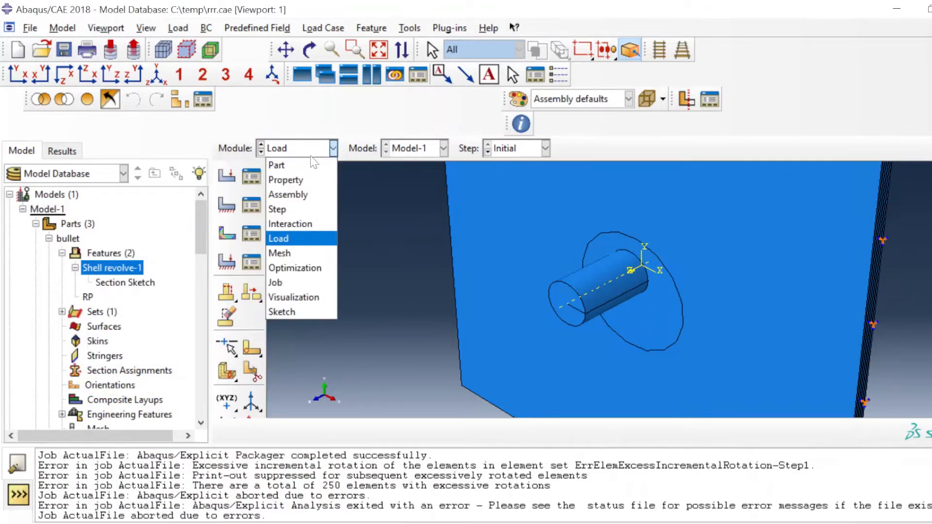
{"action": "left_click", "coordinate": [278, 252]}
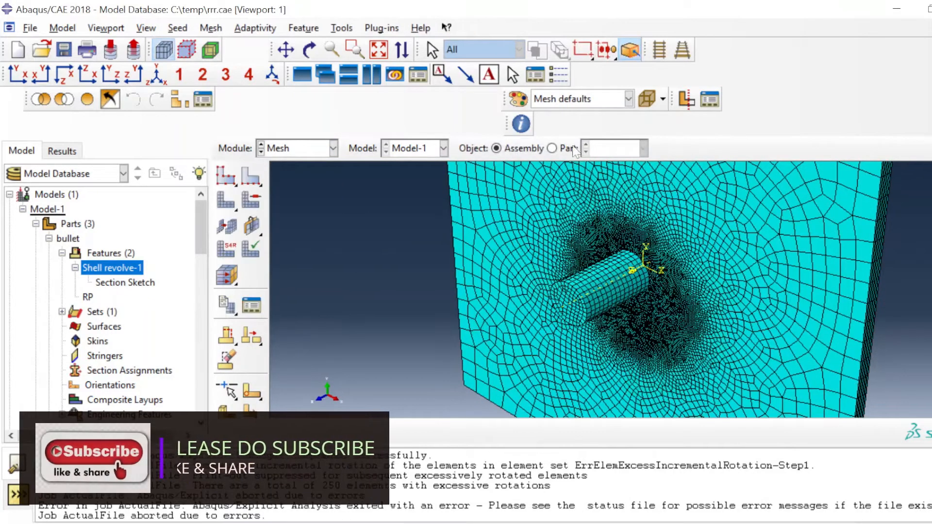
{"action": "left_click", "coordinate": [562, 148]}
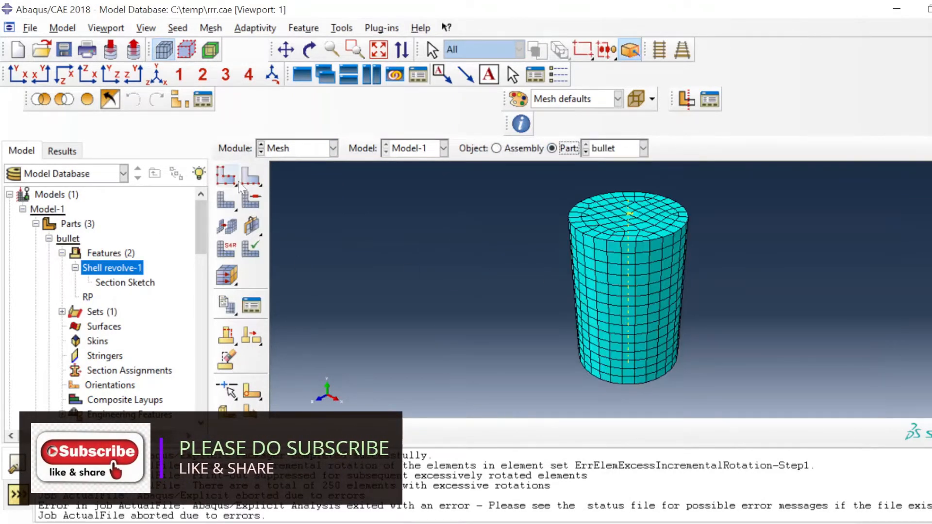
{"action": "left_click", "coordinate": [227, 251]}
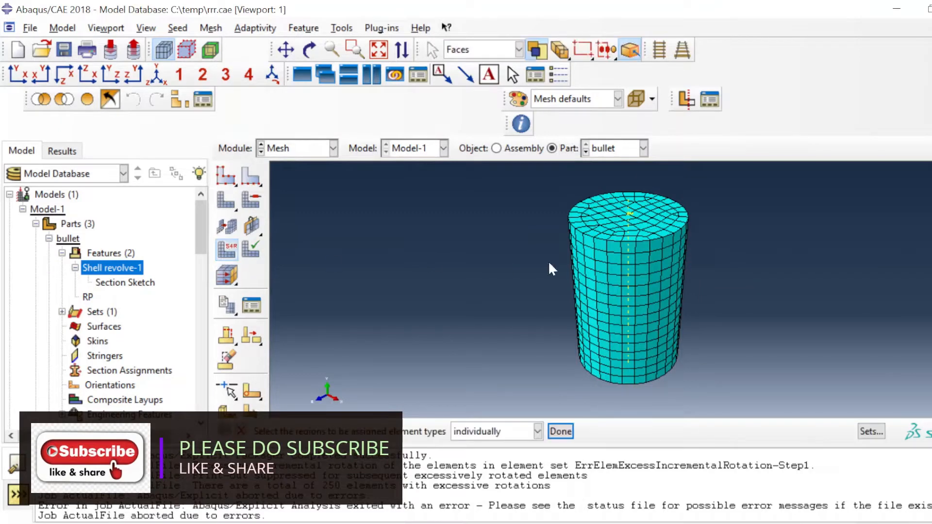
{"action": "left_click", "coordinate": [636, 371]}
{"action": "middle_click", "coordinate": [584, 349]}
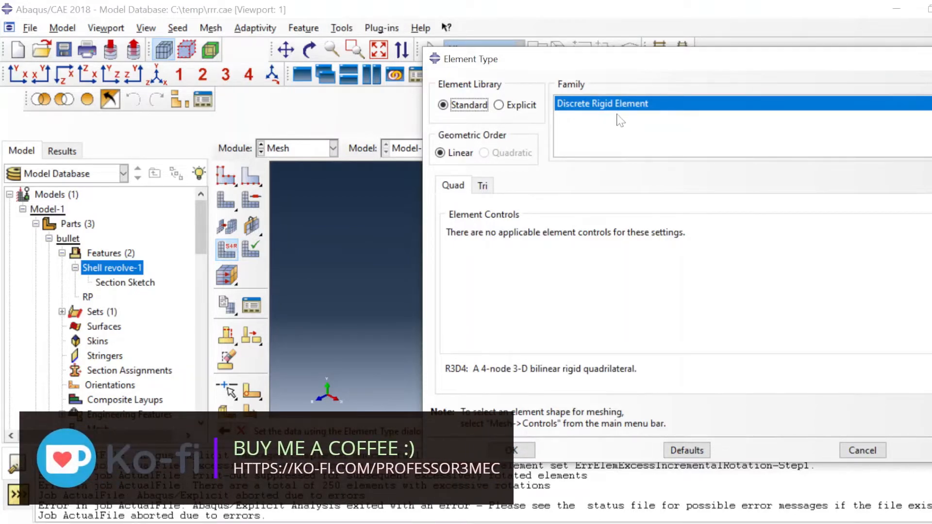
{"action": "left_click", "coordinate": [515, 450]}
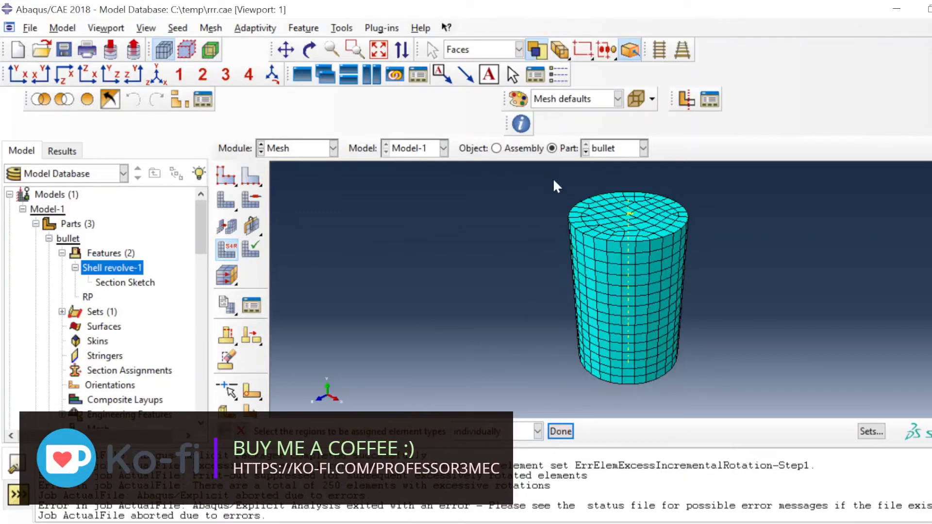
- Review the element type assigned to the ninety part, including its element controls, with element deletion set to Yes
{"action": "left_click", "coordinate": [614, 148]}
{"action": "left_click", "coordinate": [606, 180]}
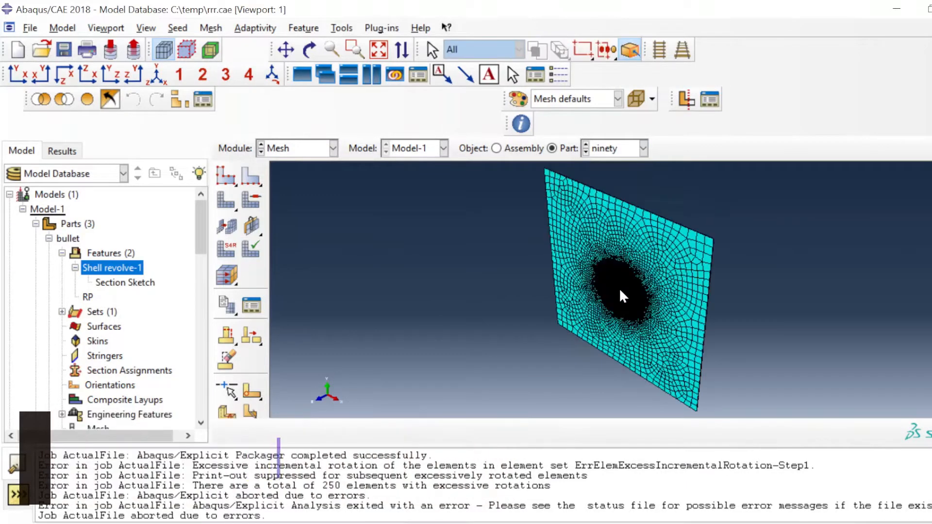
{"action": "left_click", "coordinate": [232, 251]}
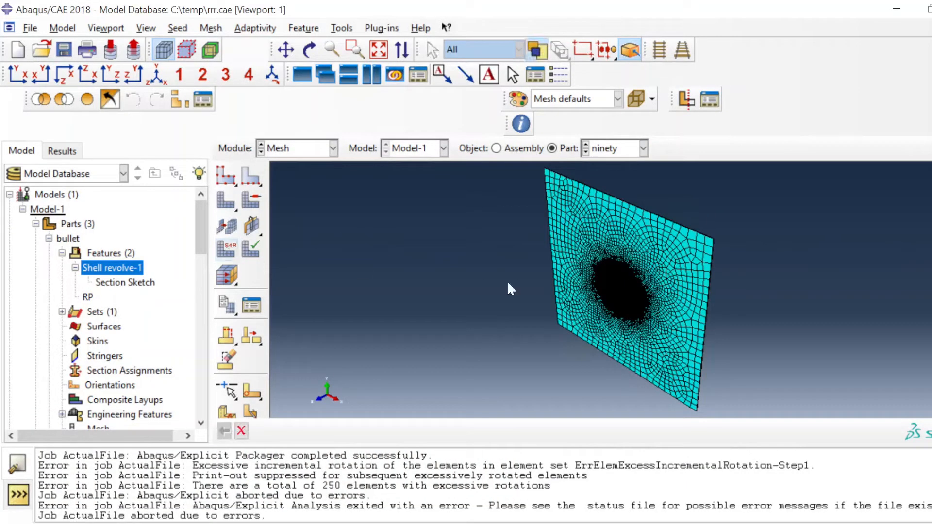
{"action": "left_click", "coordinate": [639, 345]}
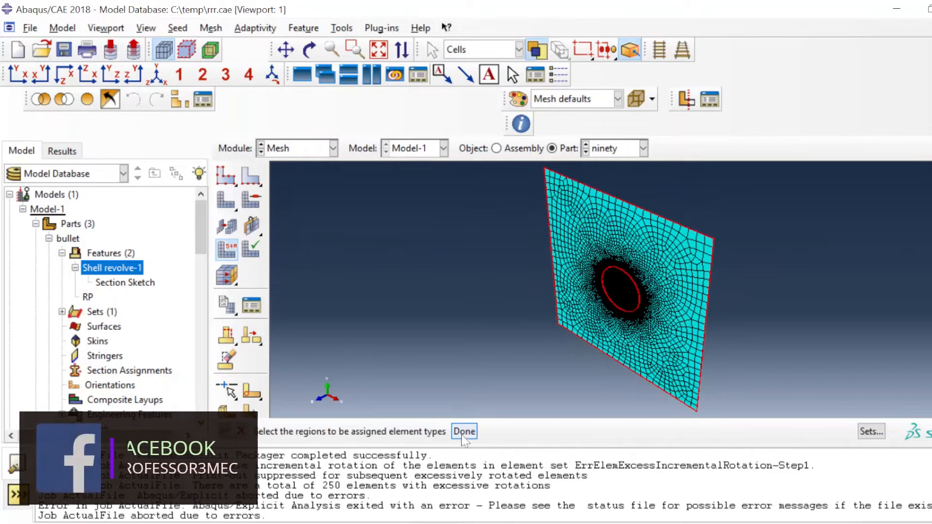
{"action": "left_click", "coordinate": [464, 432]}
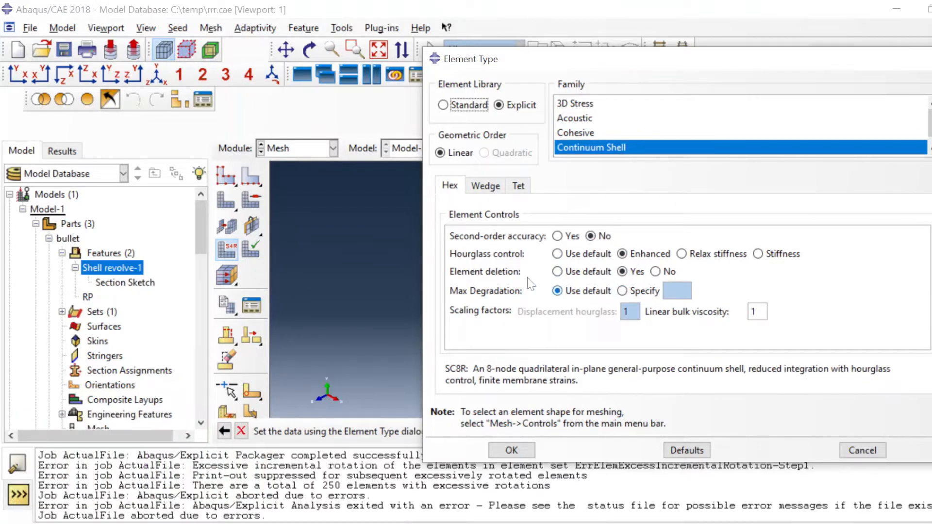
{"action": "left_click", "coordinate": [634, 271]}
{"action": "left_click", "coordinate": [512, 451]}
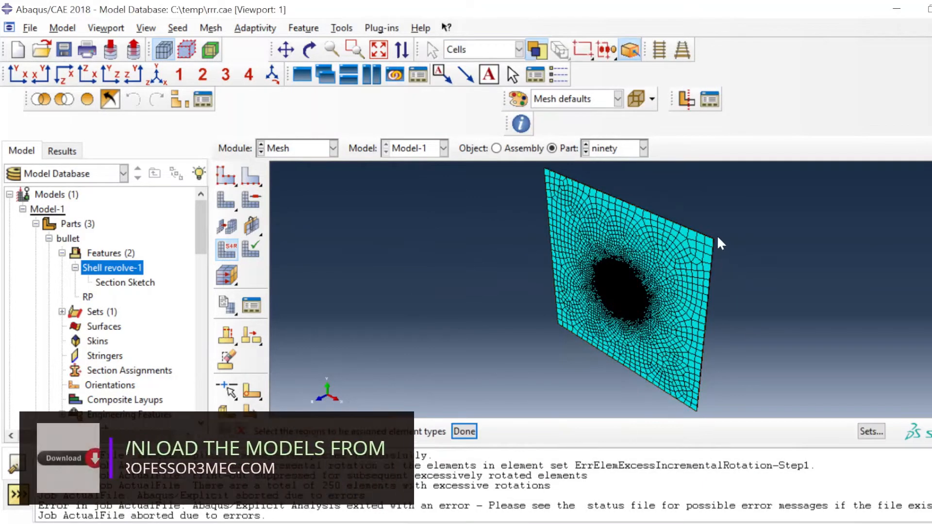
- Inspect the mesh at the corner of the ninety part up close, and display the meshed assembly
{"action": "scroll", "coordinate": [712, 235], "scroll_direction": "up", "scroll_amount": 10}
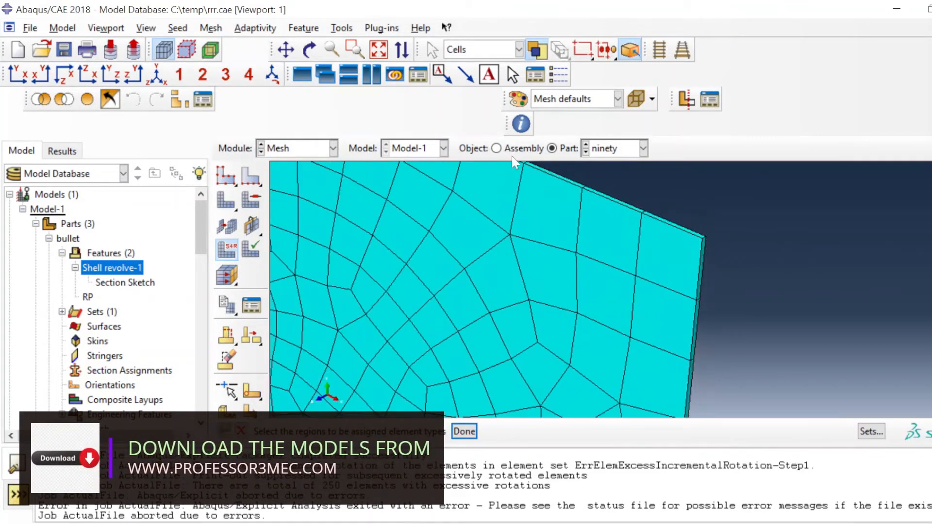
{"action": "left_click", "coordinate": [379, 50]}
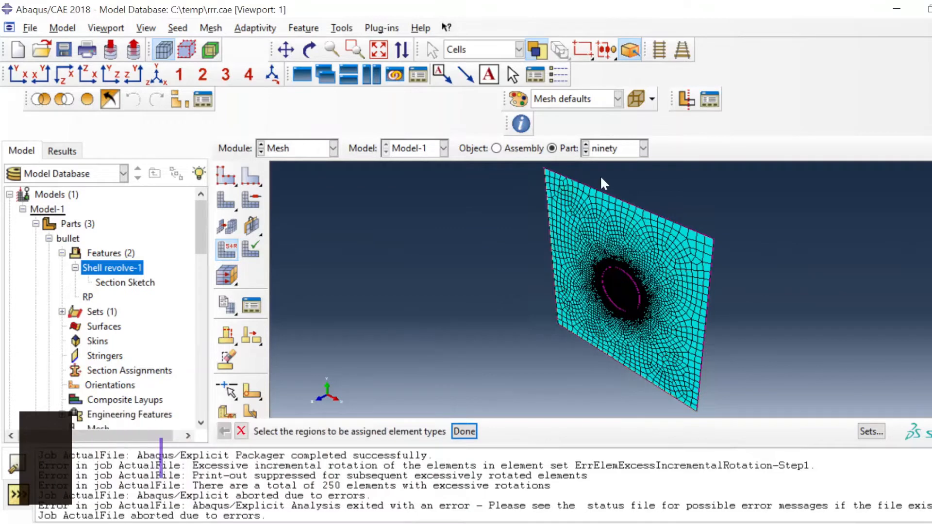
{"action": "left_click", "coordinate": [521, 154]}
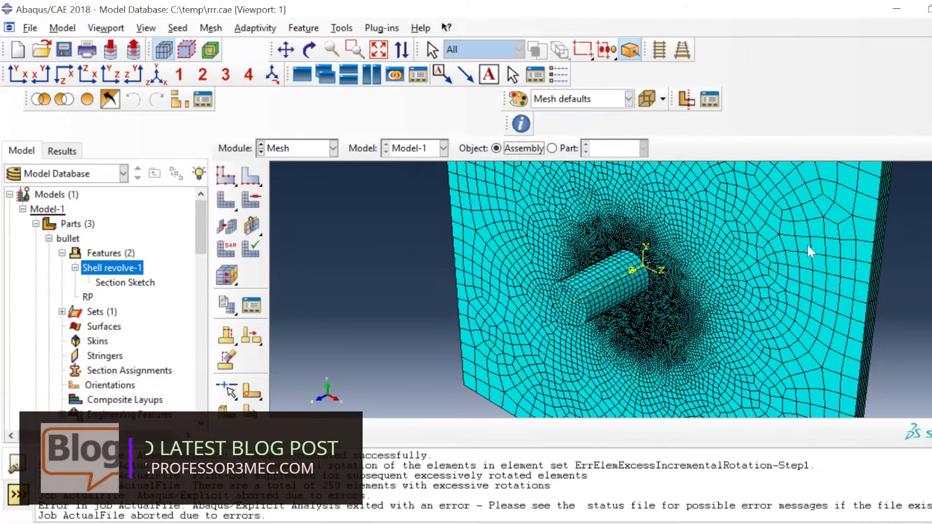
- Switch to the Job module, review the errors reported in the monitor of job ActualFile, and close the list of jobs
{"action": "left_click", "coordinate": [313, 150]}
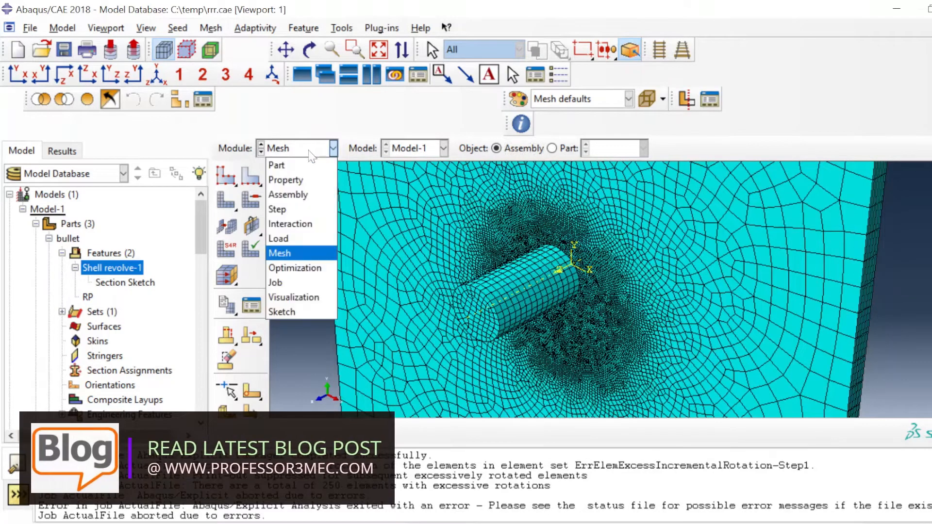
{"action": "left_click", "coordinate": [291, 283]}
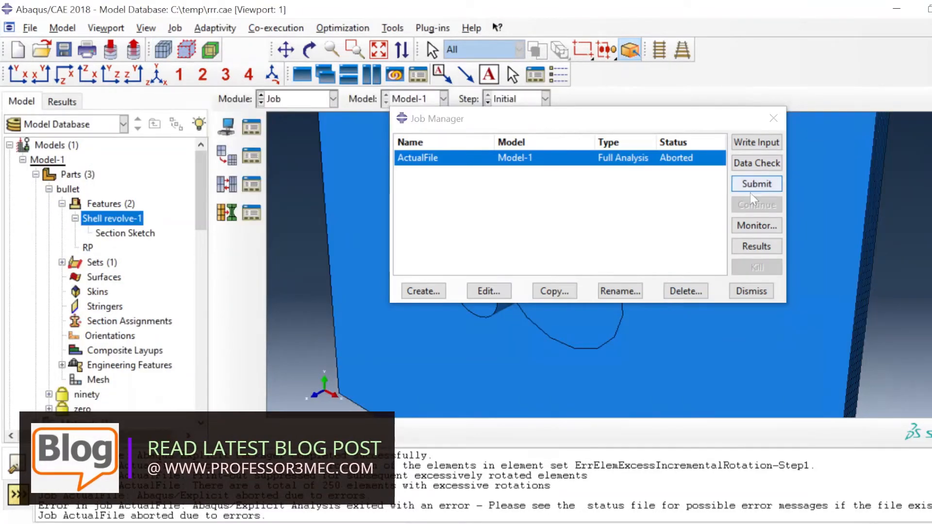
{"action": "left_click", "coordinate": [756, 225]}
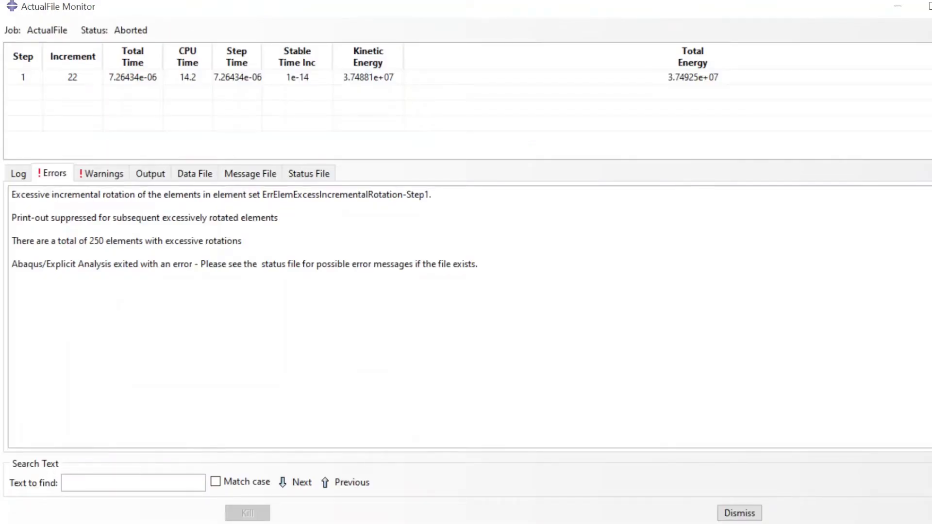
{"action": "left_click_drag", "start_coordinate": [12, 193], "coordinate": [12, 252]}
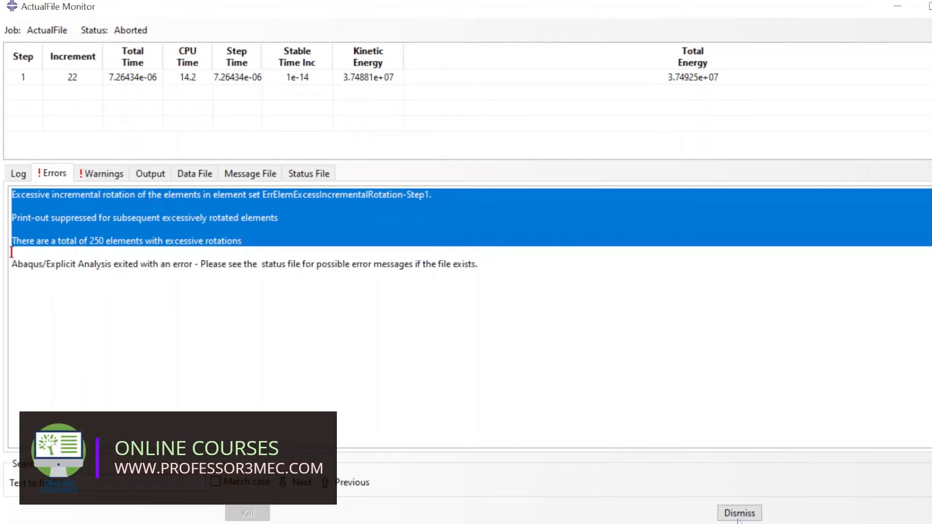
{"action": "left_click", "coordinate": [738, 515]}
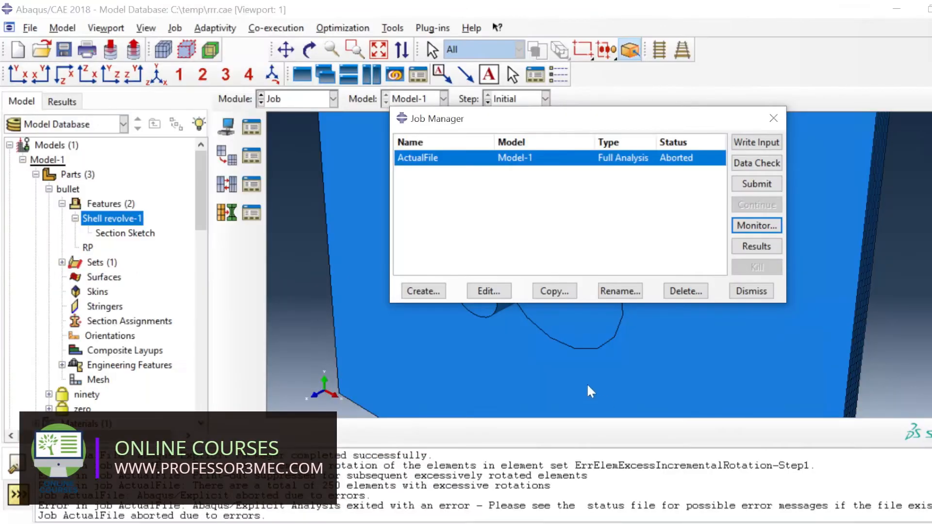
{"action": "left_click", "coordinate": [759, 292]}
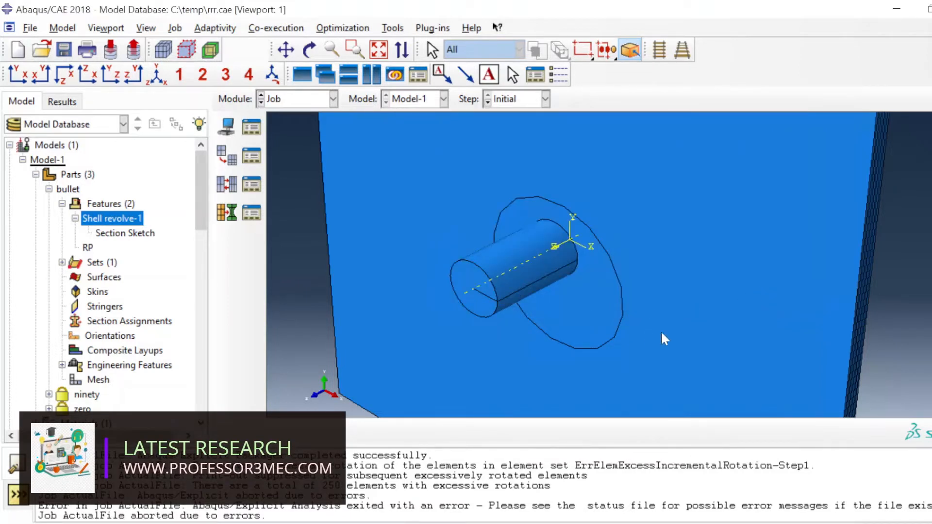
- Examine the layered edge of the plate and the excessive element rotation error in the job messages, and fit the whole assembly in view
{"action": "scroll", "coordinate": [665, 339], "scroll_direction": "down", "scroll_amount": 5}
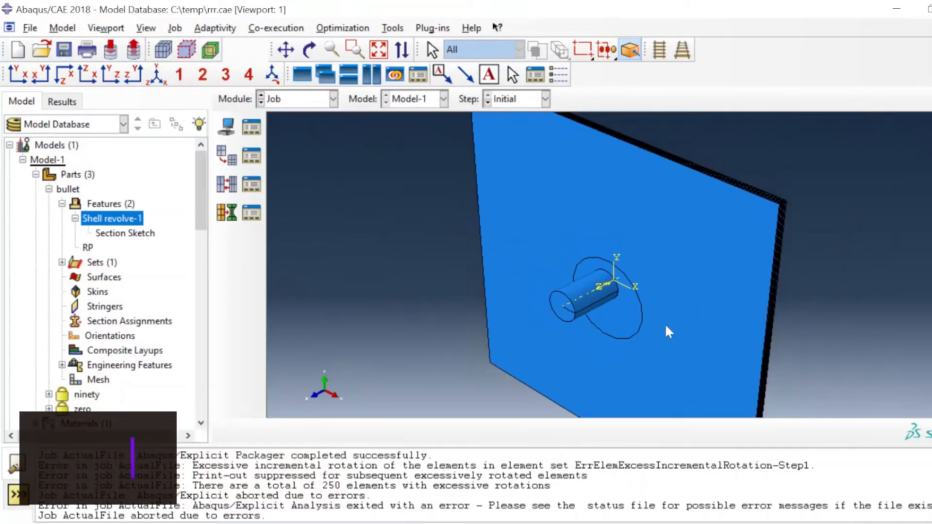
{"action": "scroll", "coordinate": [666, 326], "scroll_direction": "down", "scroll_amount": 2}
{"action": "scroll", "coordinate": [755, 228], "scroll_direction": "up", "scroll_amount": 5}
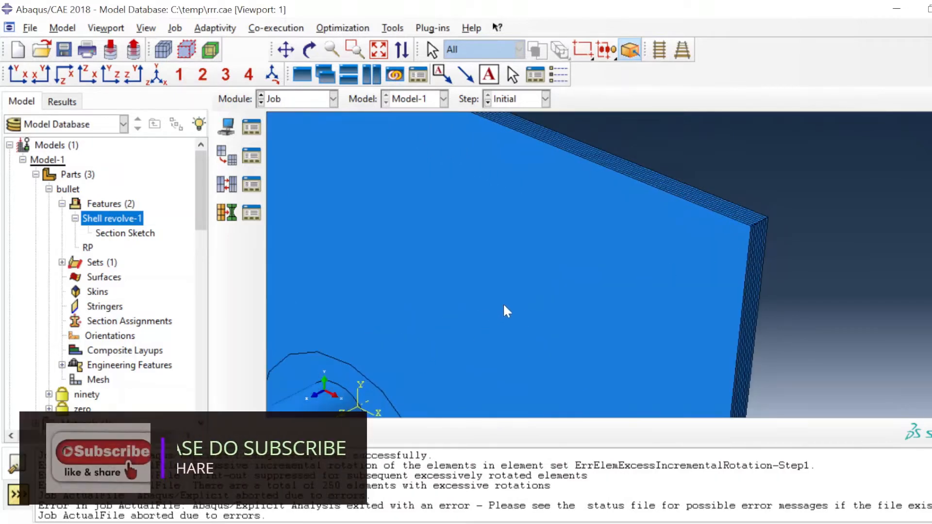
{"action": "scroll", "coordinate": [510, 309], "scroll_direction": "down", "scroll_amount": 4}
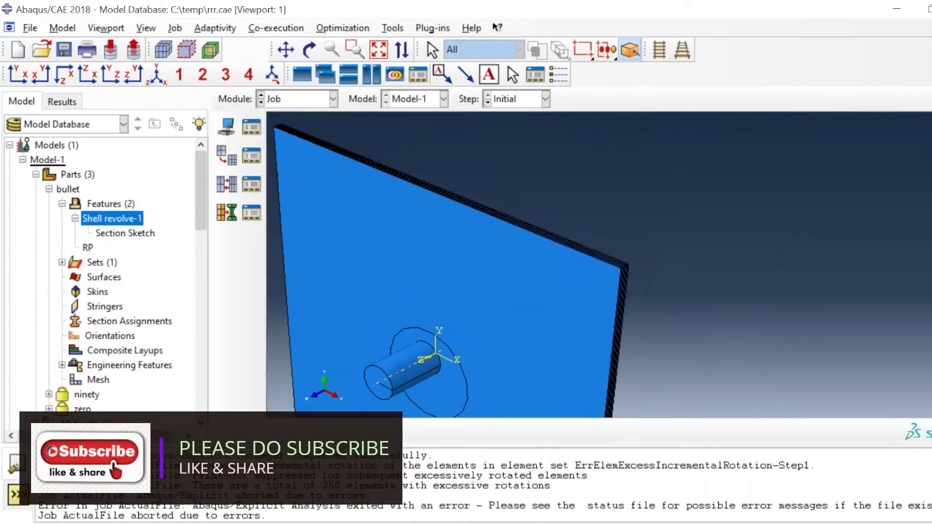
{"action": "left_click_drag", "start_coordinate": [630, 466], "coordinate": [587, 476]}
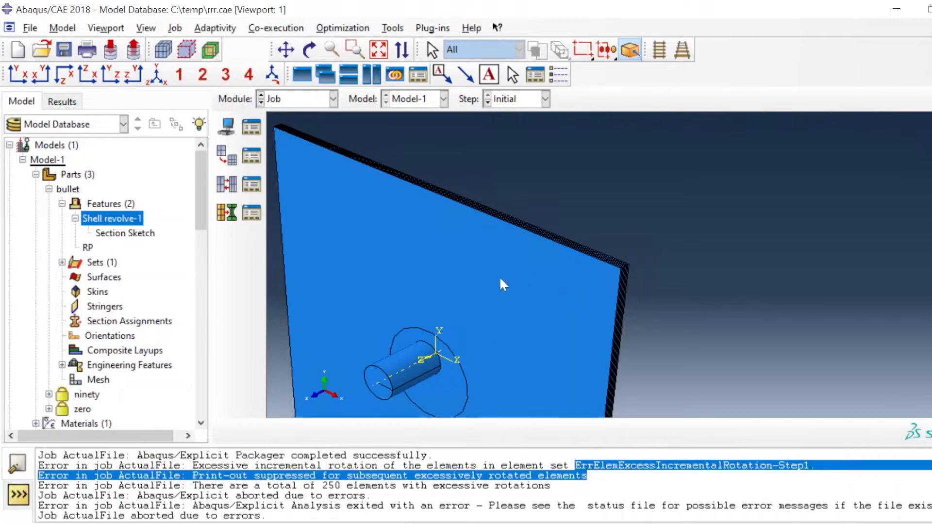
{"action": "left_click", "coordinate": [378, 49]}
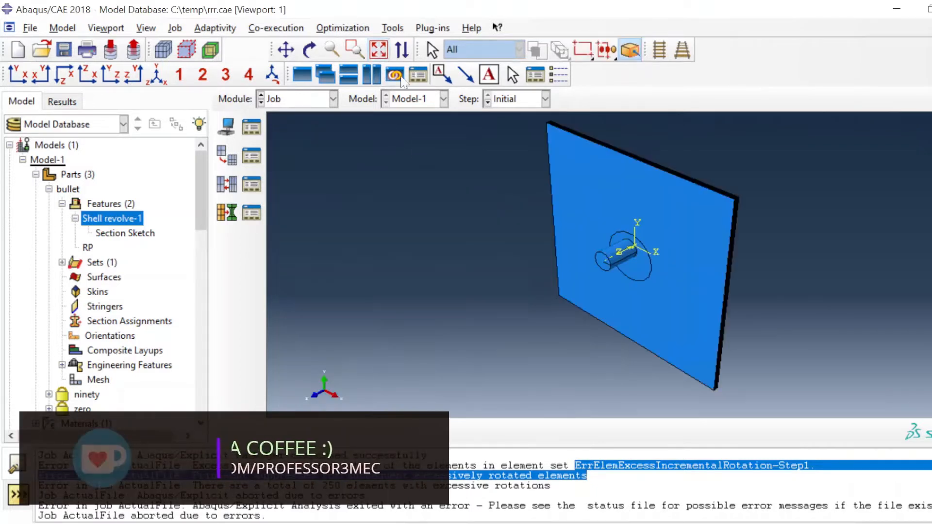
{"action": "scroll", "coordinate": [659, 141], "scroll_direction": "up", "scroll_amount": 1}
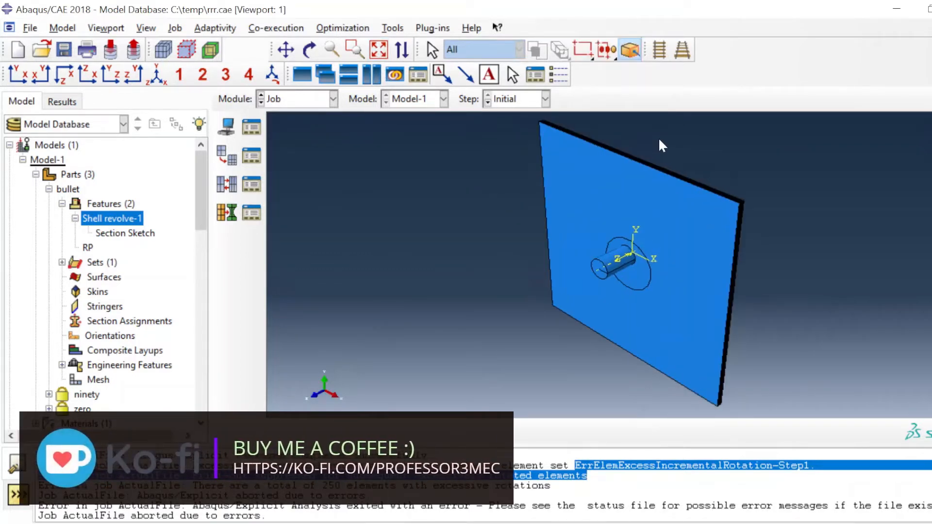
- Switch to the Property module, close the composite layup list, and check the Alpha coefficient in Material-1's Hashin Damage data
{"action": "left_click", "coordinate": [318, 102]}
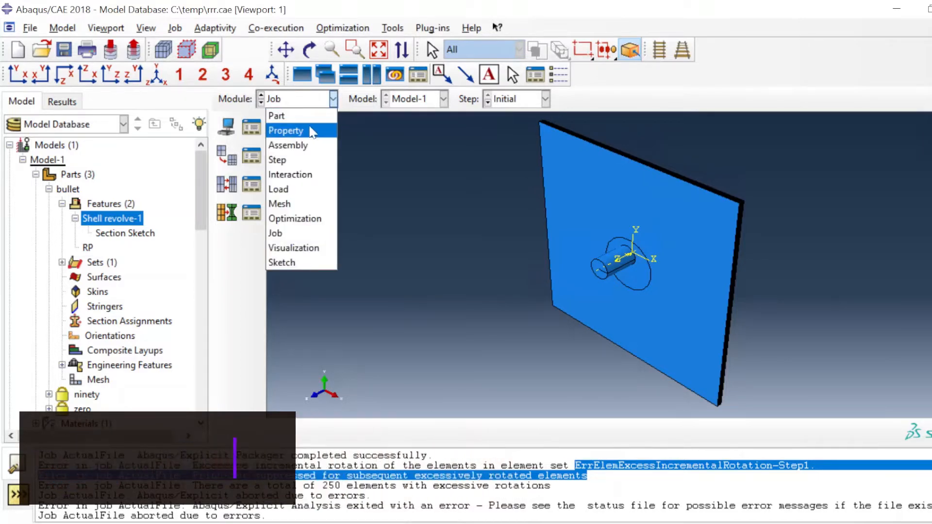
{"action": "left_click", "coordinate": [312, 131]}
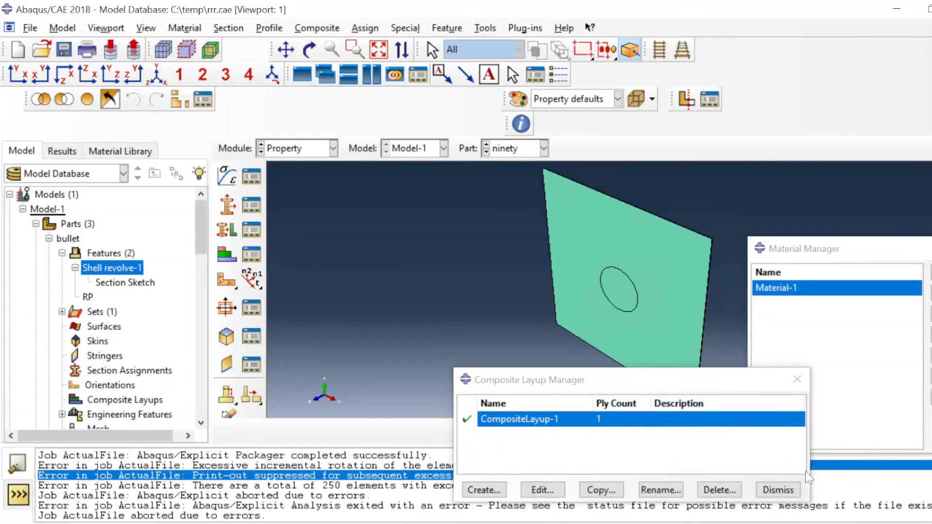
{"action": "left_click", "coordinate": [796, 491]}
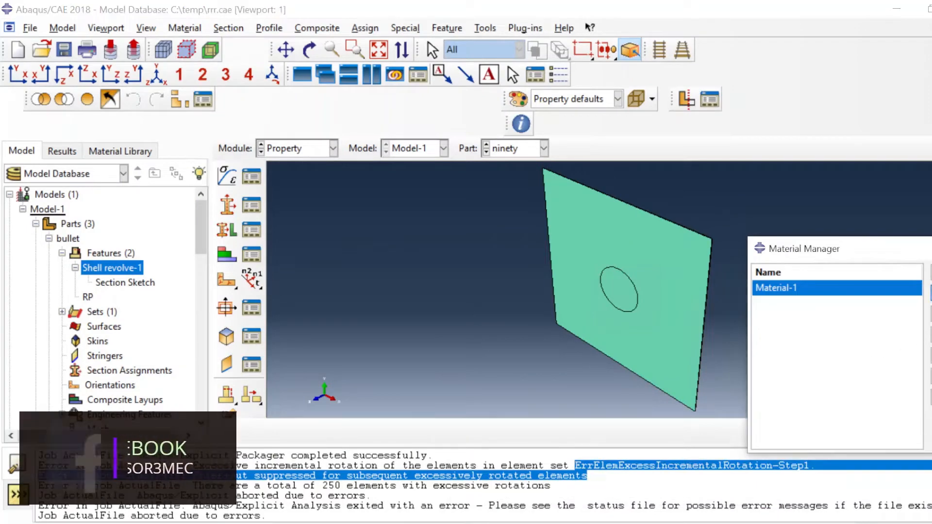
{"action": "double_click", "coordinate": [777, 288]}
{"action": "left_click_drag", "start_coordinate": [564, 4], "coordinate": [309, 4]}
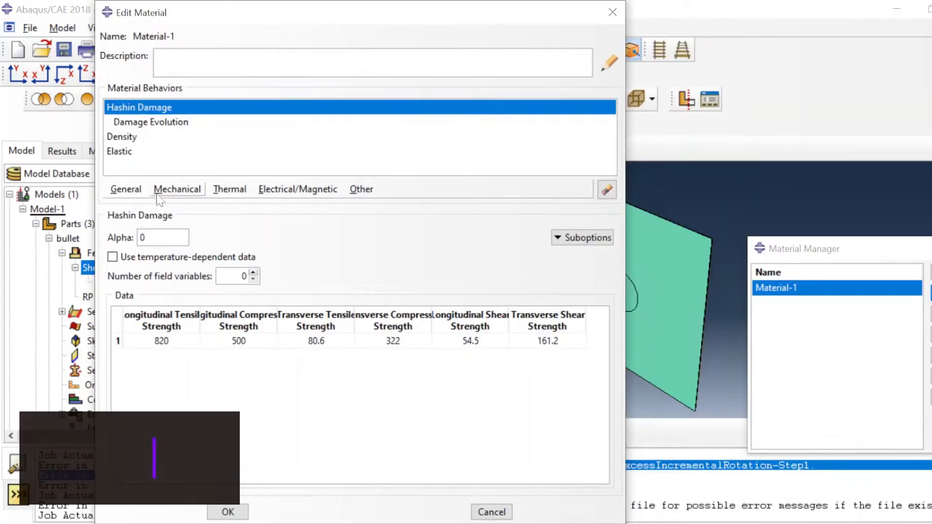
{"action": "double_click", "coordinate": [142, 237]}
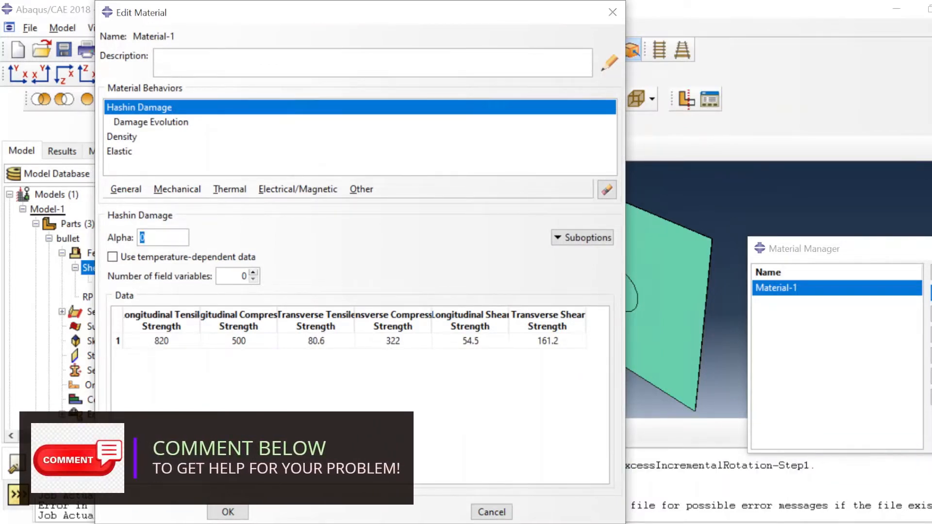
- Switch to the Abaqus Analysis User's Manual in the browser and read the Hashin initiation criteria and the definition of the alpha coefficient
{"action": "left_click_drag", "start_coordinate": [0, 34], "coordinate": [485, 7]}
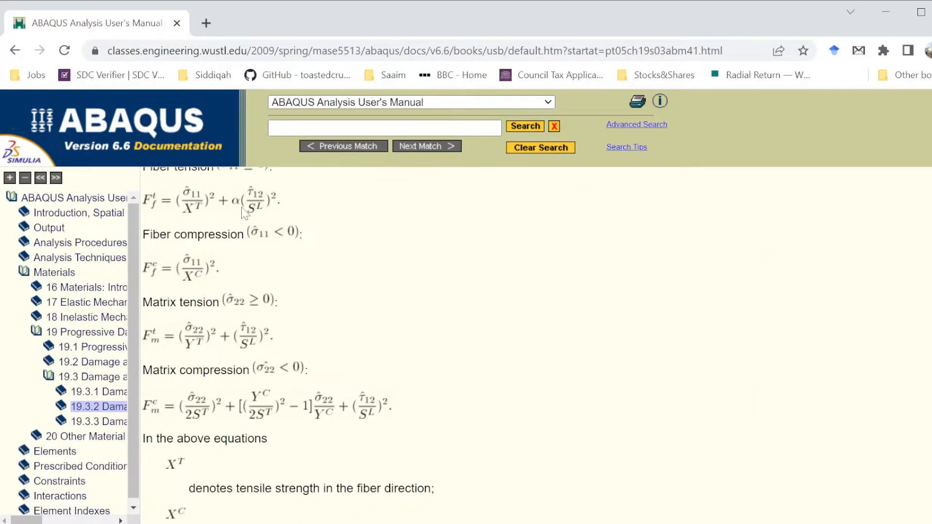
{"action": "scroll", "coordinate": [243, 213], "scroll_direction": "up", "scroll_amount": 1}
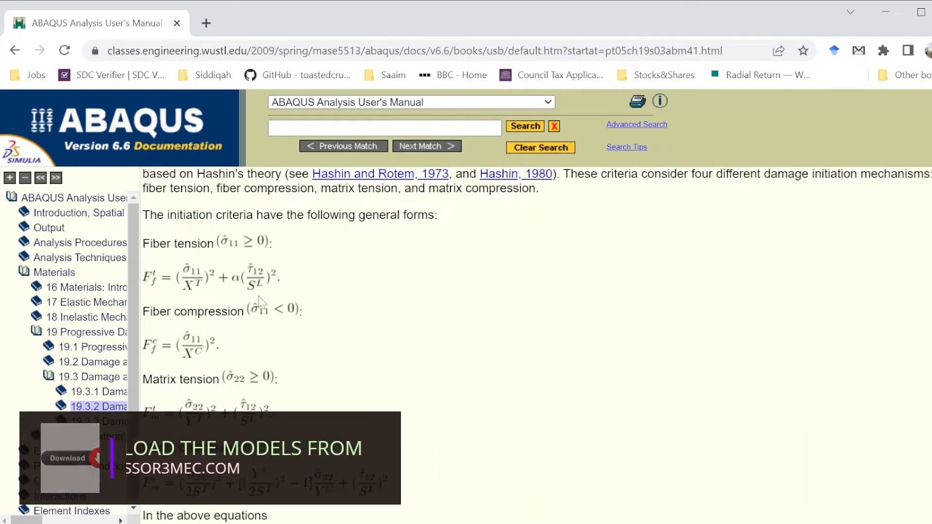
{"action": "scroll", "coordinate": [353, 332], "scroll_direction": "down", "scroll_amount": 8}
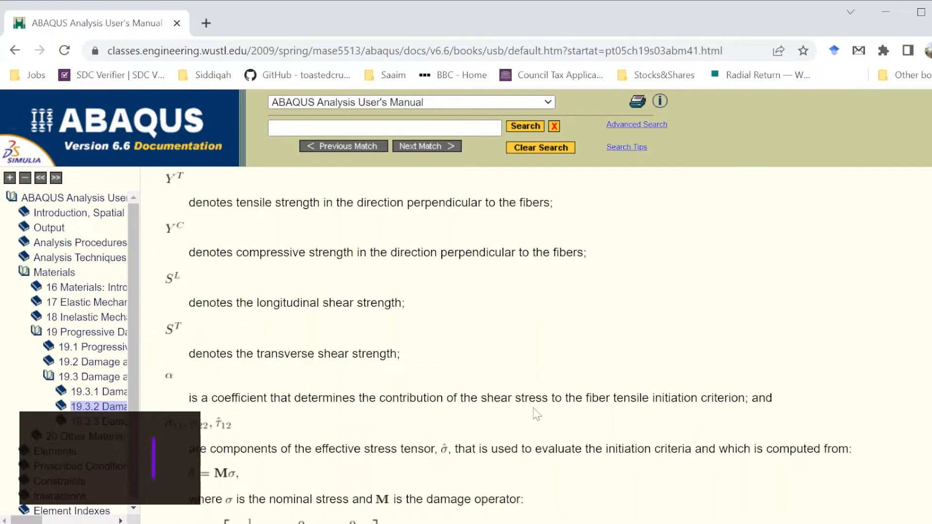
- Finish reading the Hashin coefficient definitions, switch back to Abaqus/CAE, and accept Material-1's Hashin Damage data
{"action": "scroll", "coordinate": [722, 413], "scroll_direction": "up", "scroll_amount": 5}
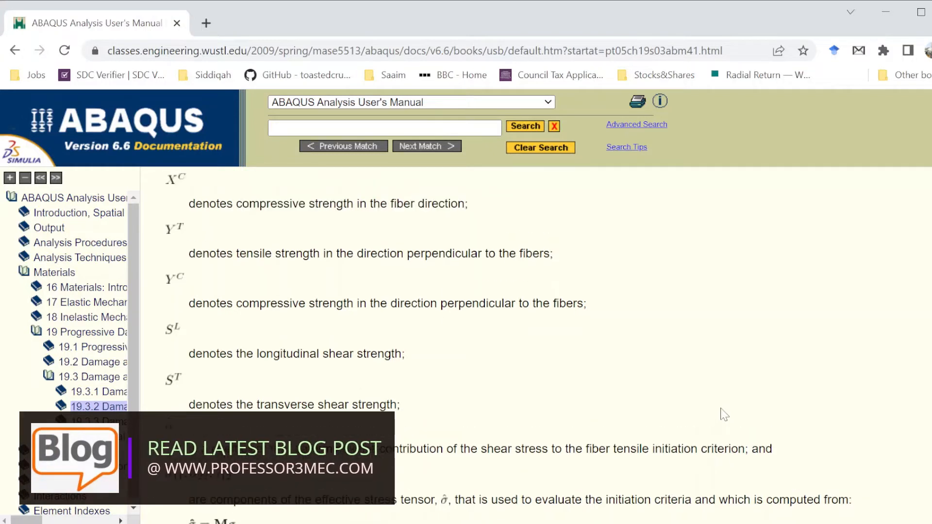
{"action": "left_click", "coordinate": [887, 20]}
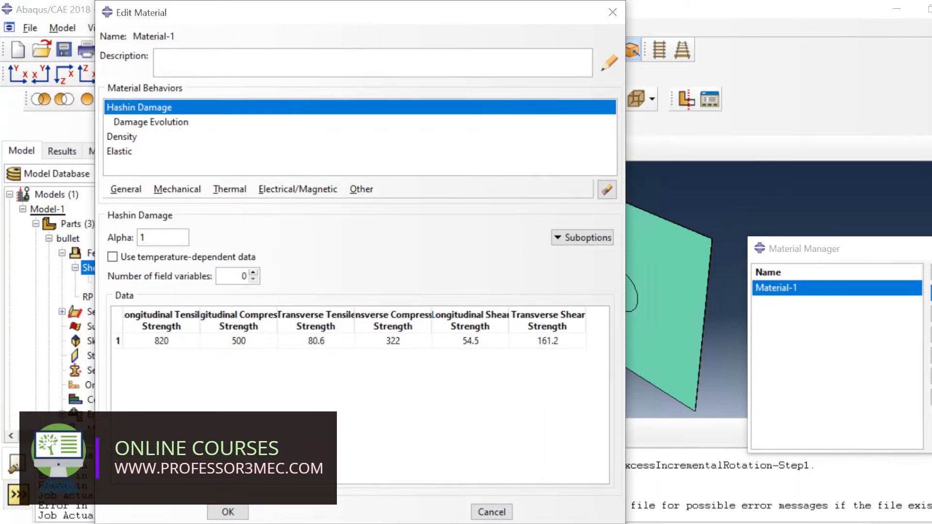
{"action": "left_click", "coordinate": [229, 512]}
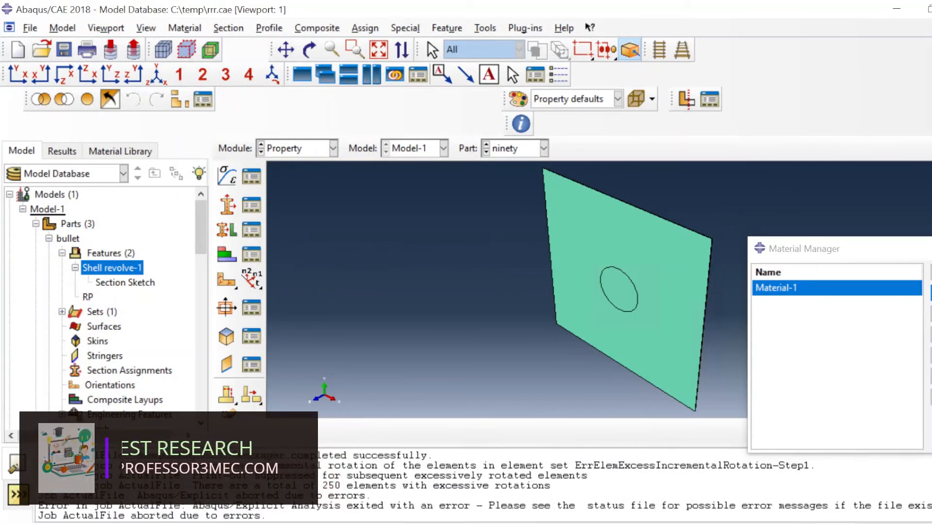
- Switch to the Step module, check the basic settings of Step-1, and close them without changes
{"action": "left_click", "coordinate": [324, 155]}
{"action": "left_click", "coordinate": [296, 209]}
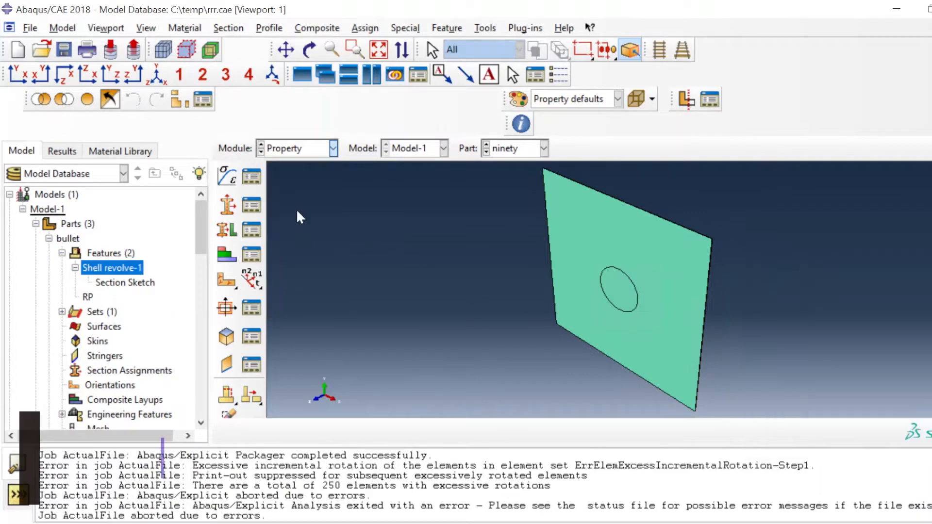
{"action": "left_click", "coordinate": [622, 156]}
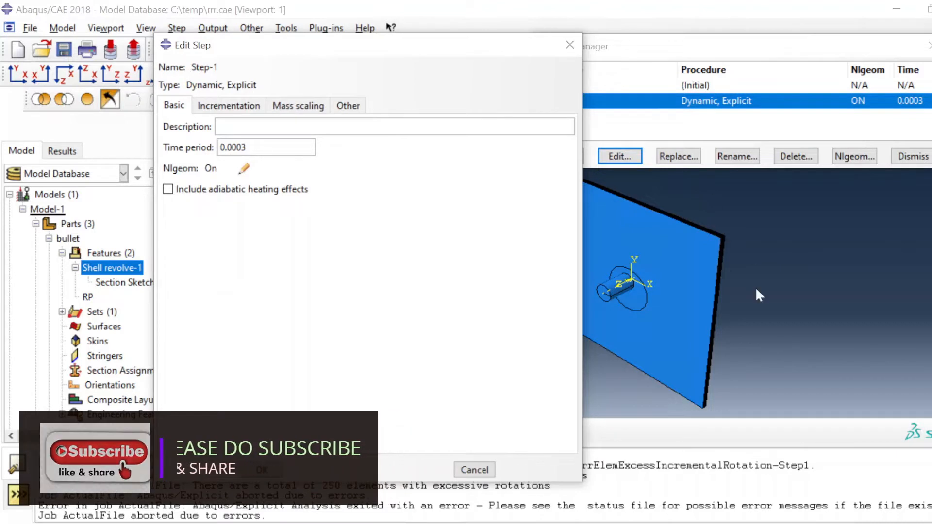
{"action": "left_click", "coordinate": [570, 44]}
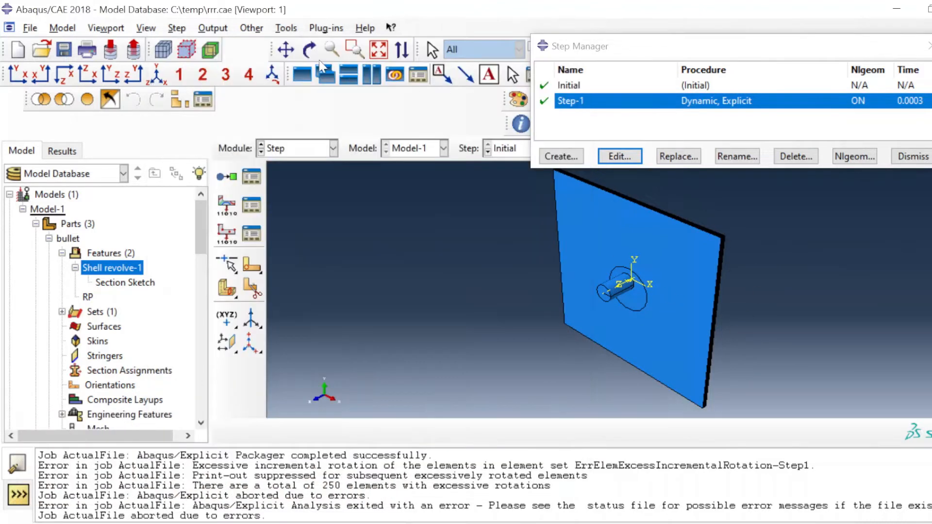
- Measure the distance from the seam vertex on the bullet's plate-side rim to a point on the plate's circular partition
{"action": "left_click", "coordinate": [309, 49]}
{"action": "left_click_drag", "start_coordinate": [673, 308], "coordinate": [648, 283]}
{"action": "scroll", "coordinate": [647, 281], "scroll_direction": "down", "scroll_amount": 10}
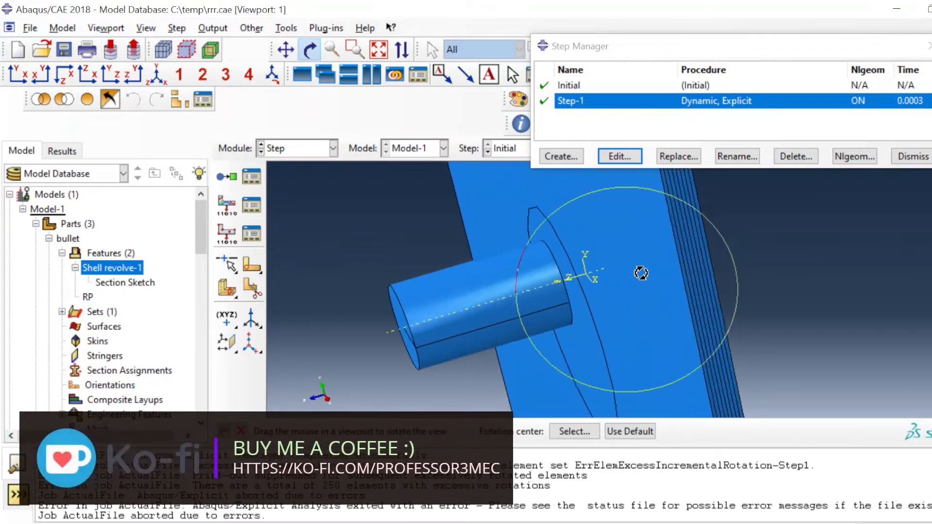
{"action": "left_click", "coordinate": [286, 27]}
{"action": "key", "text": "Escape"}
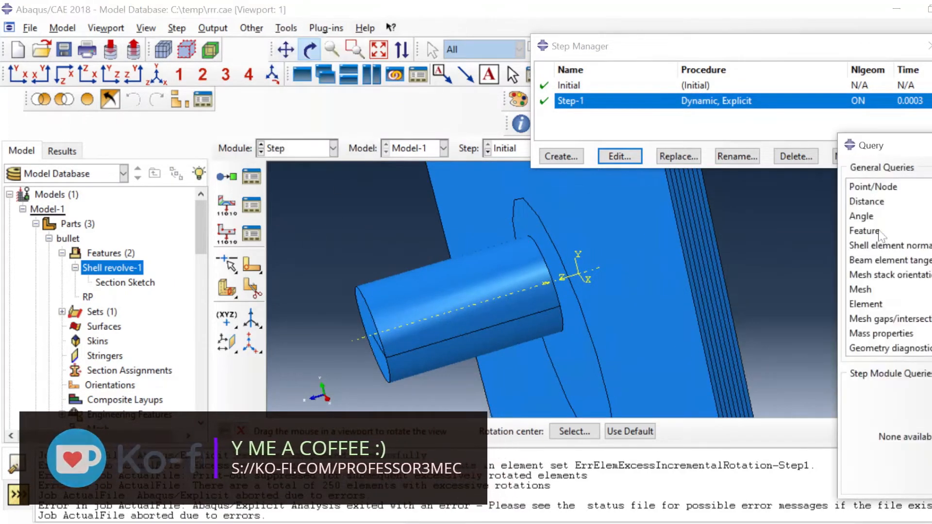
{"action": "left_click", "coordinate": [867, 202]}
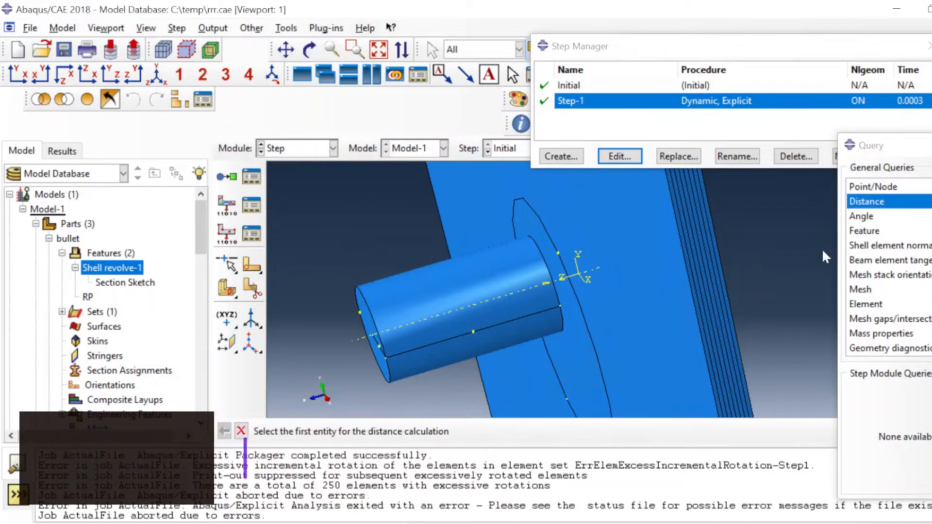
{"action": "left_click", "coordinate": [560, 304]}
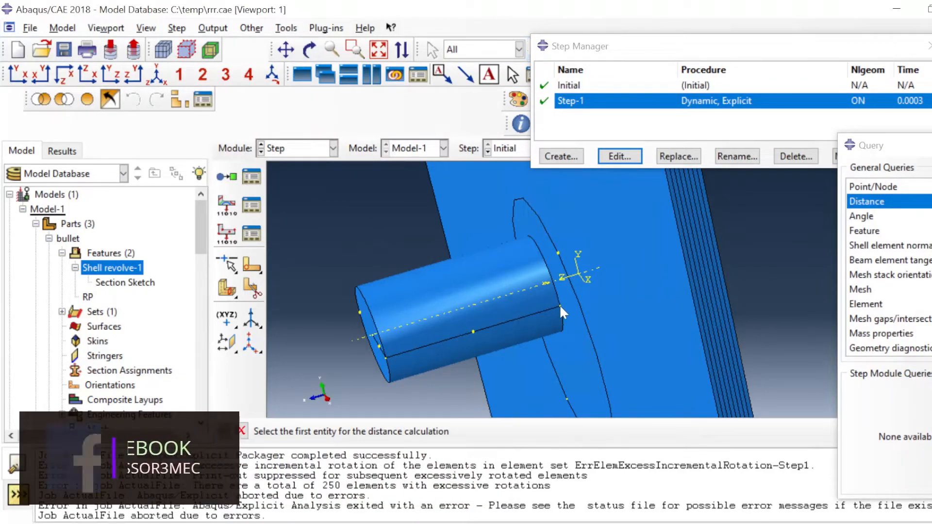
{"action": "left_click", "coordinate": [558, 253]}
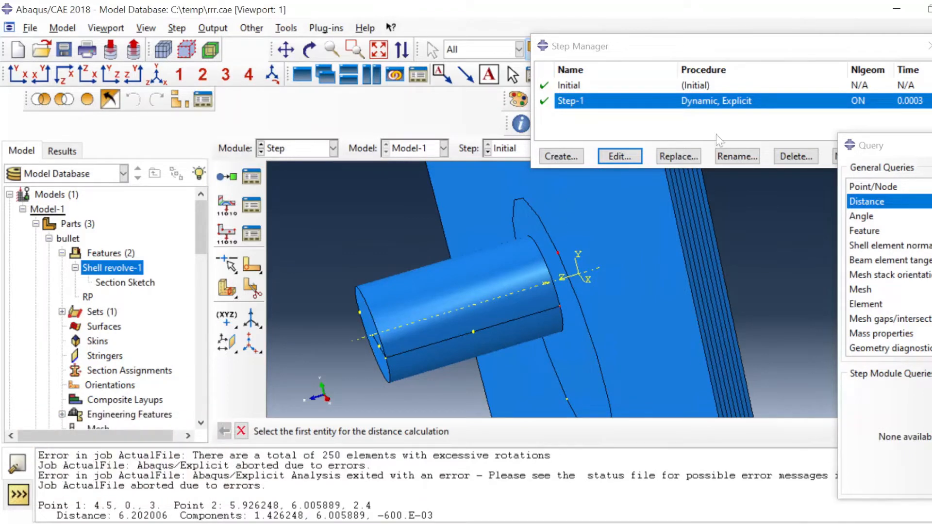
- Set the time period of the explicit step Step-1 to 7e-5
{"action": "left_click", "coordinate": [614, 160]}
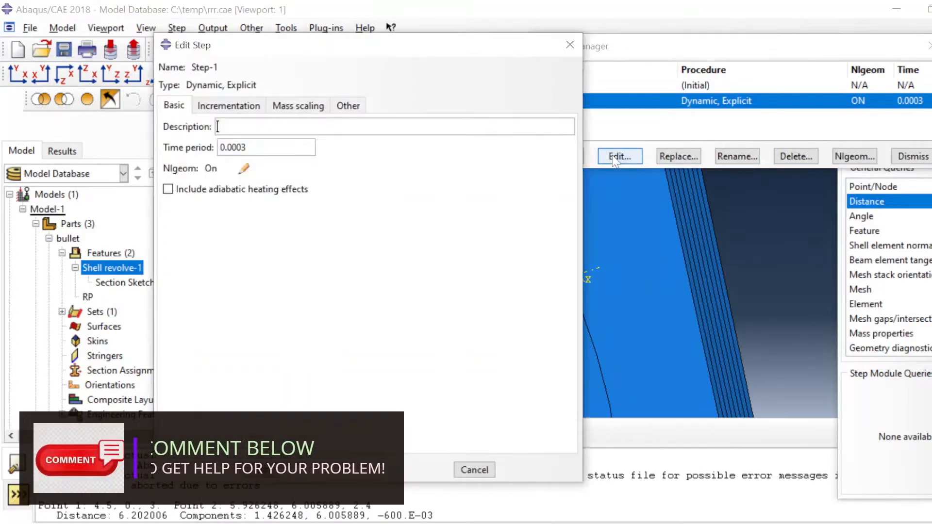
{"action": "left_click_drag", "start_coordinate": [232, 148], "coordinate": [246, 148]}
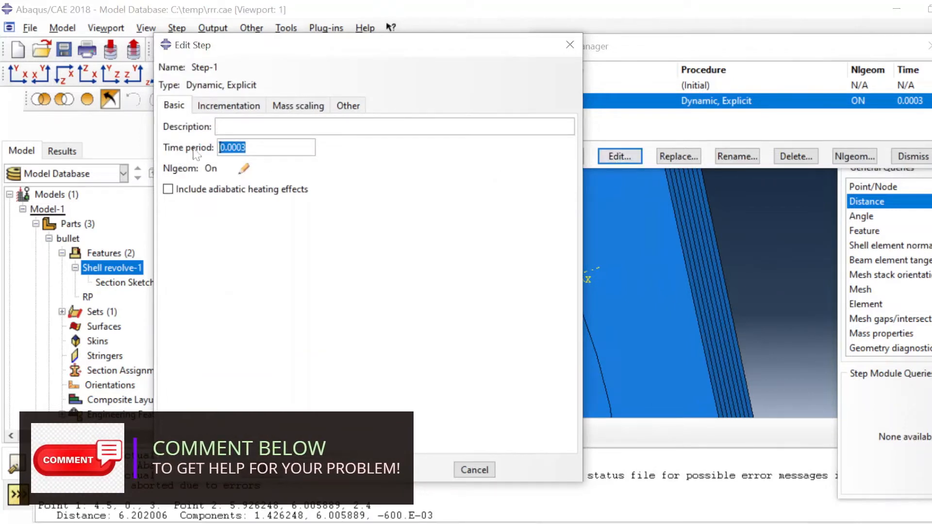
{"action": "type", "text": "7e5"}
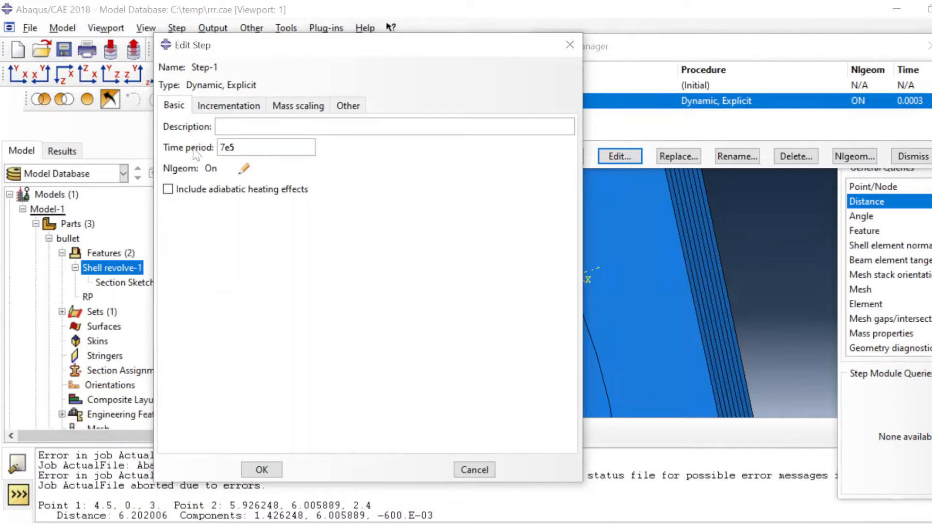
{"action": "key", "text": "Left"}
{"action": "type", "text": "-"}
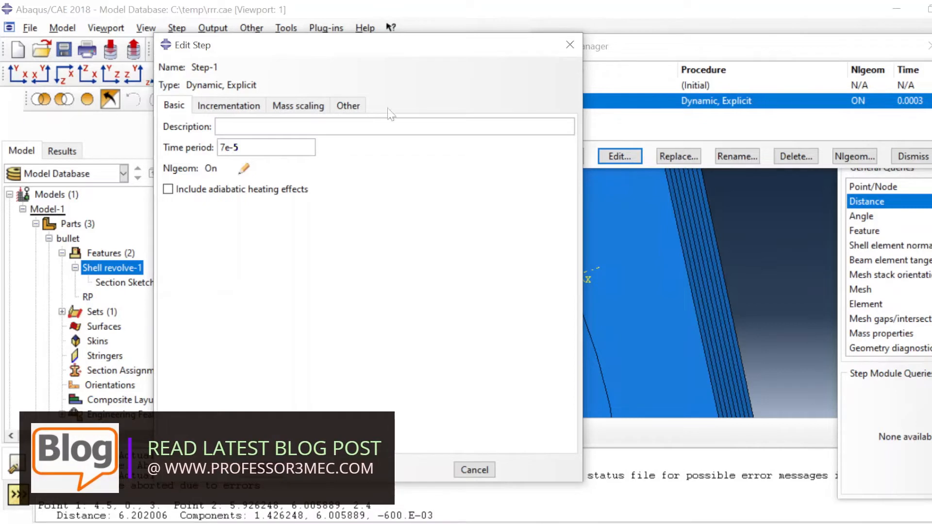
- Review Step-1's incrementation settings and set its time scaling factor to 0.01
{"action": "left_click", "coordinate": [229, 106]}
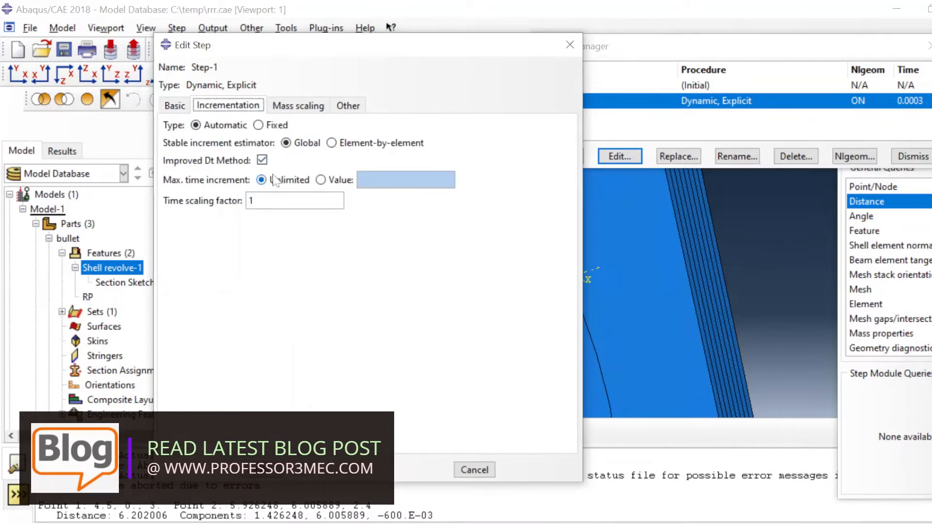
{"action": "left_click", "coordinate": [176, 107]}
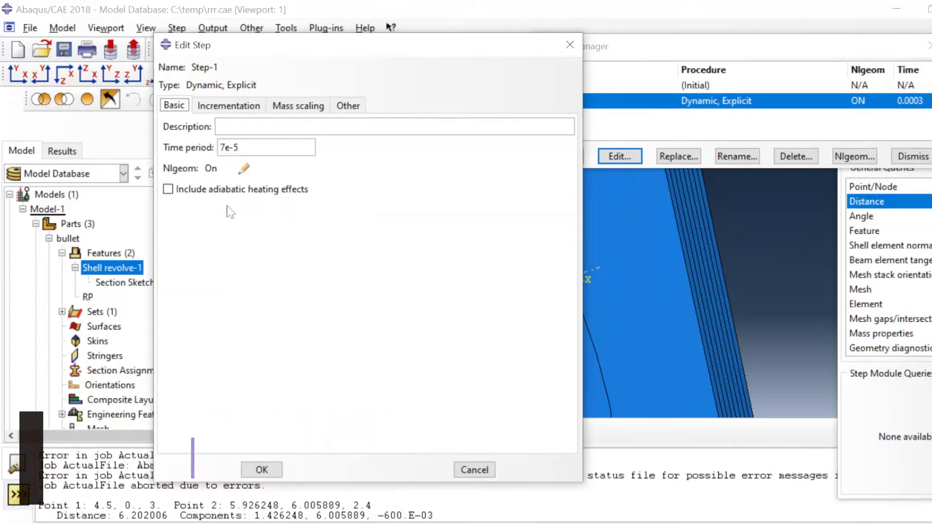
{"action": "left_click", "coordinate": [237, 108]}
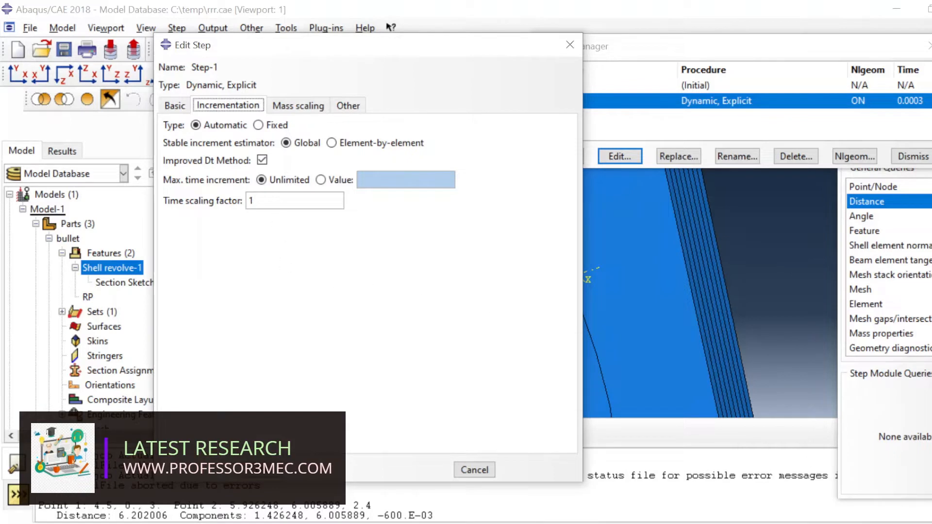
{"action": "double_click", "coordinate": [272, 201]}
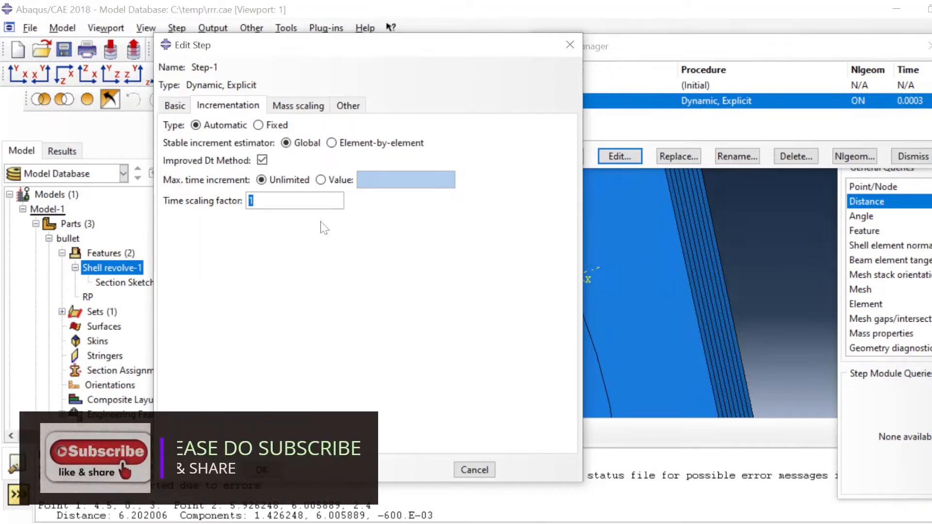
{"action": "type", "text": "0"}
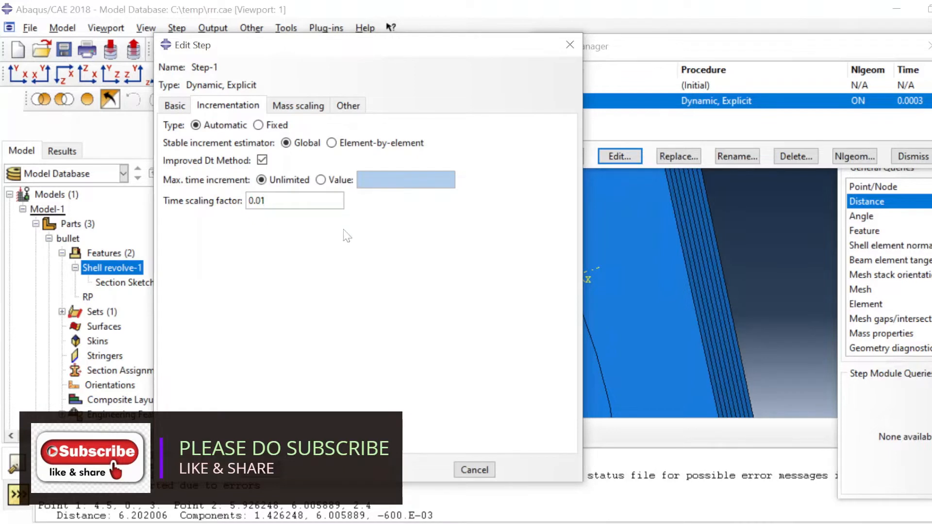
- Check Step-1's mass scaling and bulk viscosity settings, accept the edited step, and close the list of steps
{"action": "left_click", "coordinate": [315, 107]}
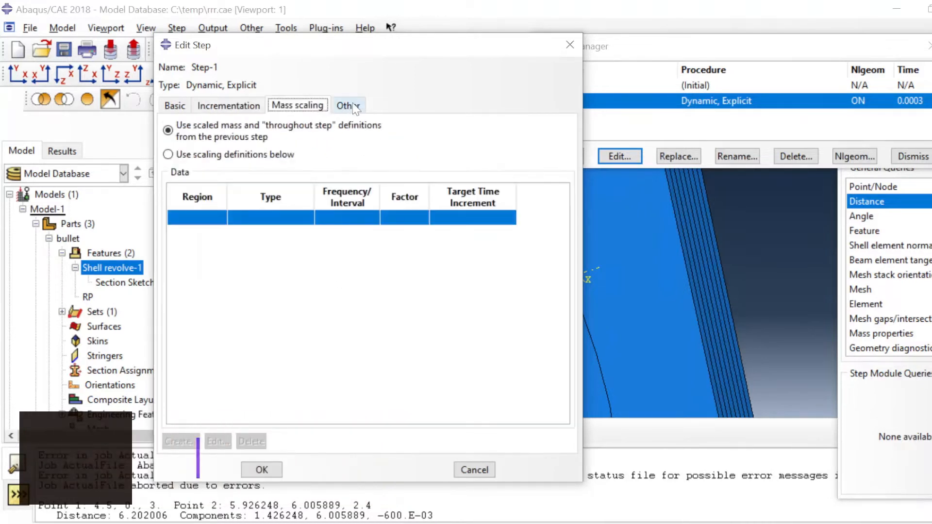
{"action": "left_click", "coordinate": [348, 105]}
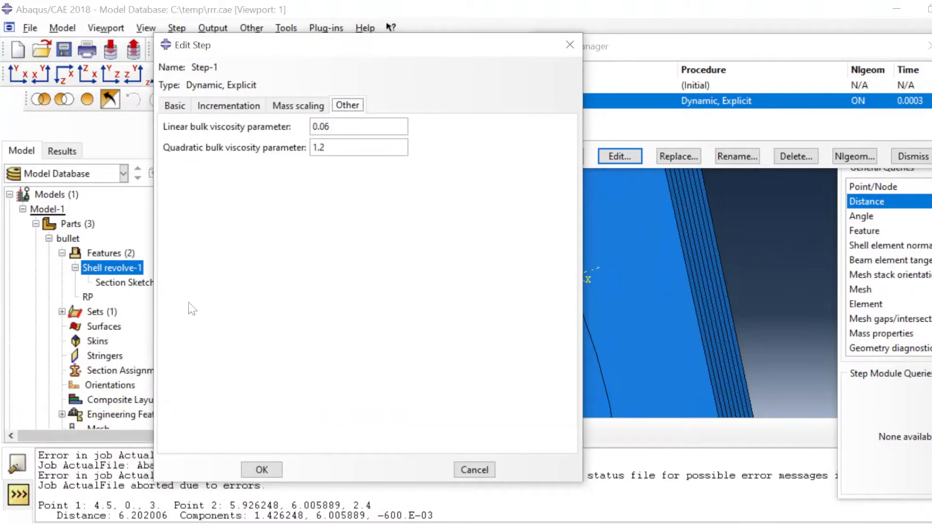
{"action": "left_click", "coordinate": [243, 106]}
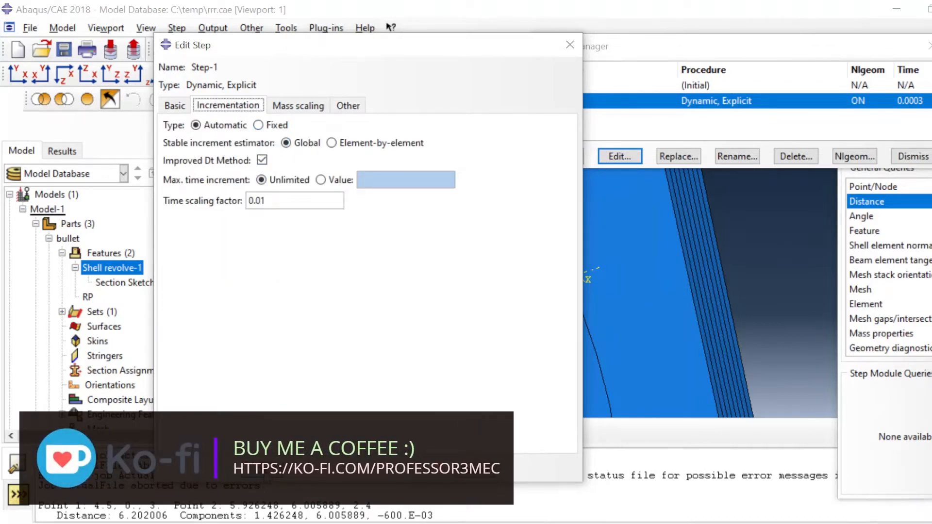
{"action": "left_click", "coordinate": [264, 473]}
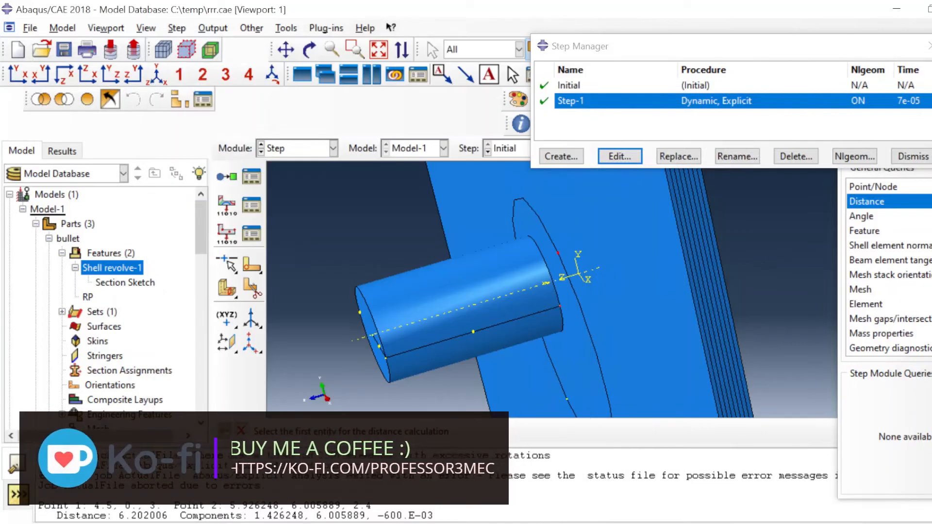
{"action": "left_click", "coordinate": [912, 156]}
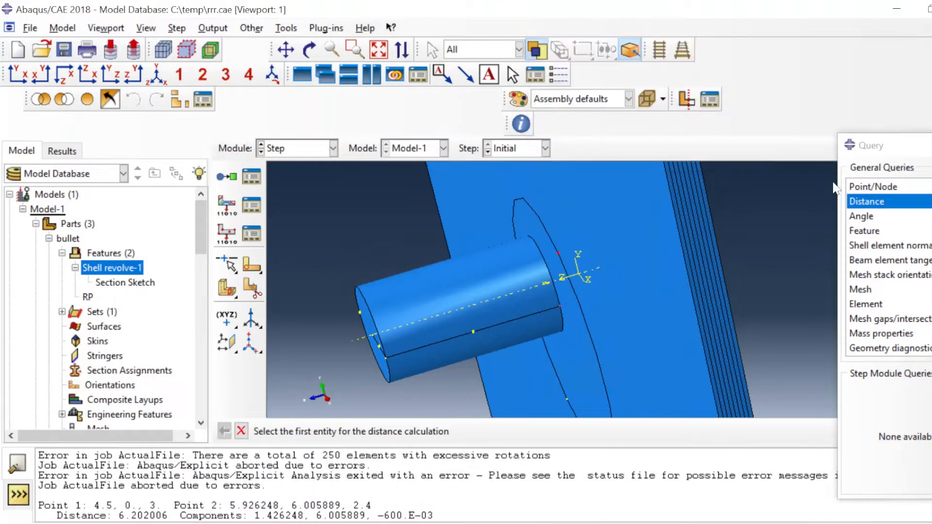
- Switch to the Job module, review the previous run's errors and increment times in job ActualFile's monitor, and close the monitor
{"action": "left_click", "coordinate": [309, 149]}
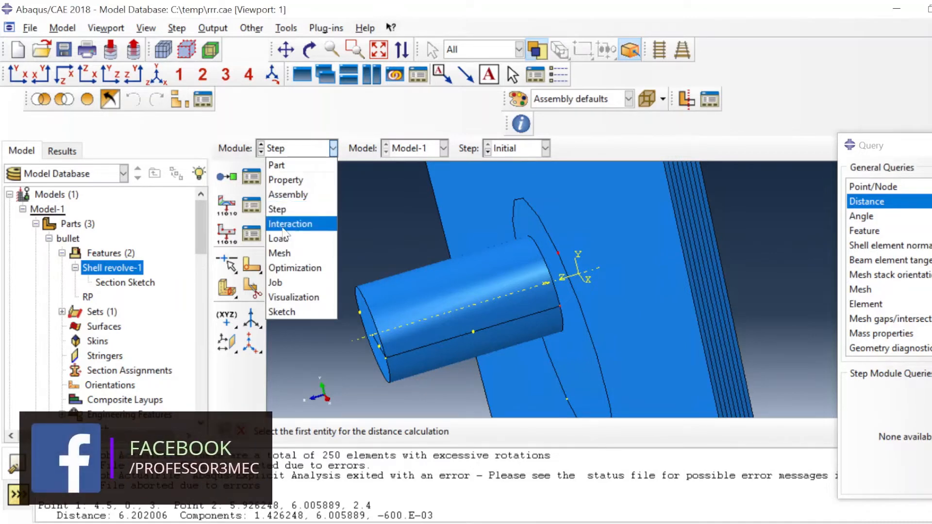
{"action": "left_click", "coordinate": [275, 283]}
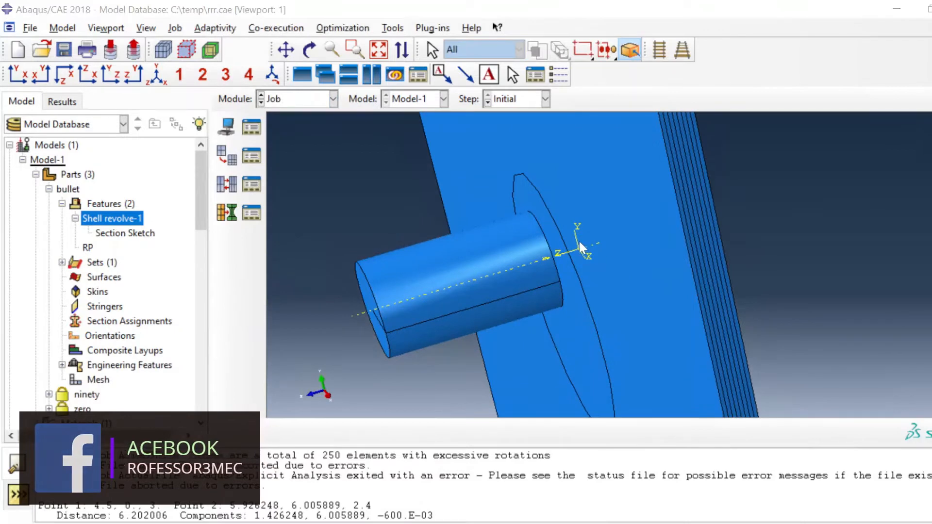
{"action": "left_click", "coordinate": [251, 127]}
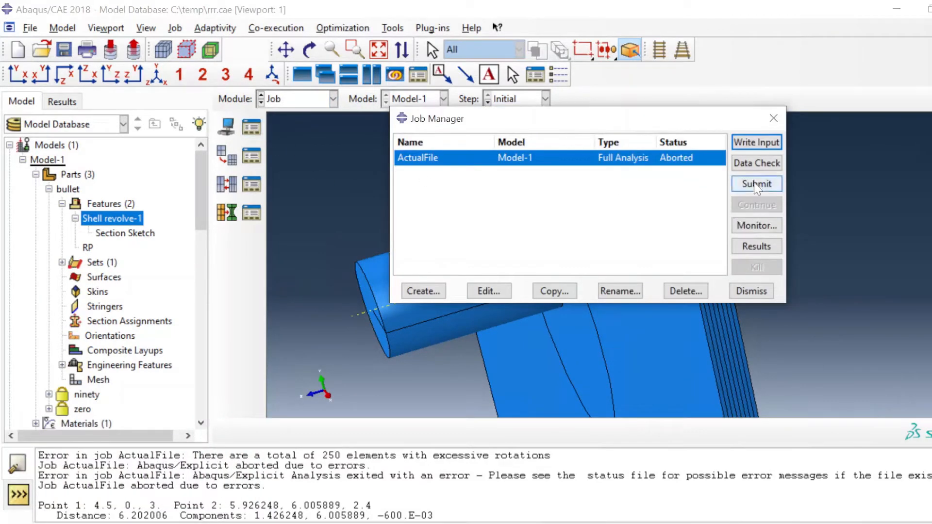
{"action": "left_click", "coordinate": [745, 226]}
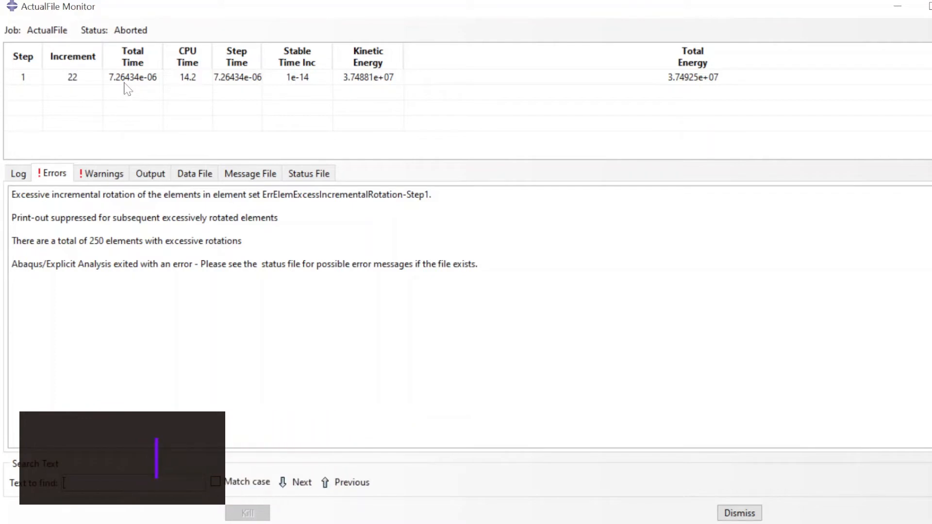
{"action": "left_click", "coordinate": [739, 513]}
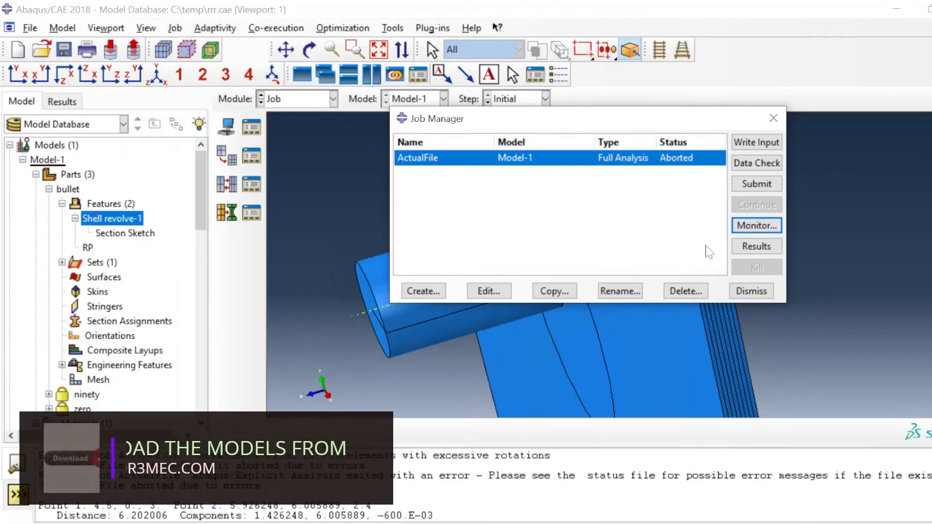
- Resubmit job ActualFile, overwriting its existing files, and review the increments and element distortion errors in its monitor
{"action": "left_click", "coordinate": [754, 185]}
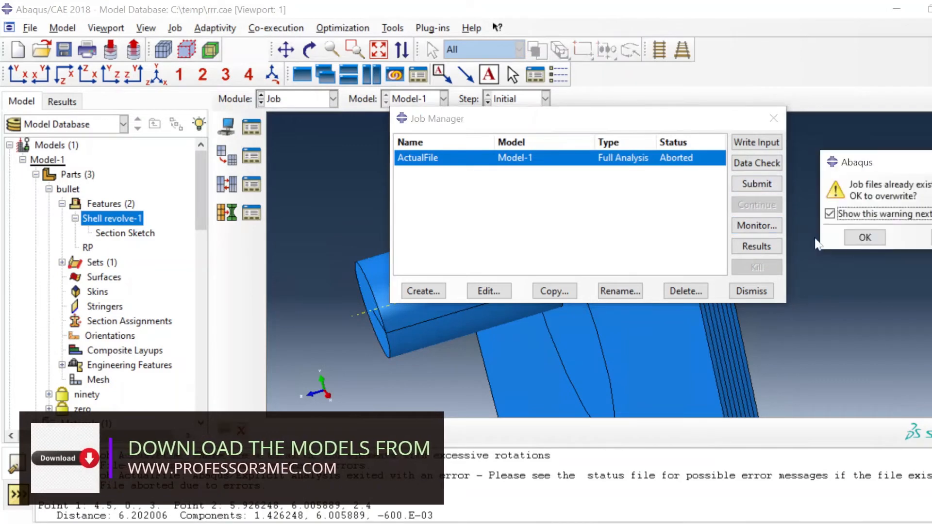
{"action": "left_click", "coordinate": [865, 238]}
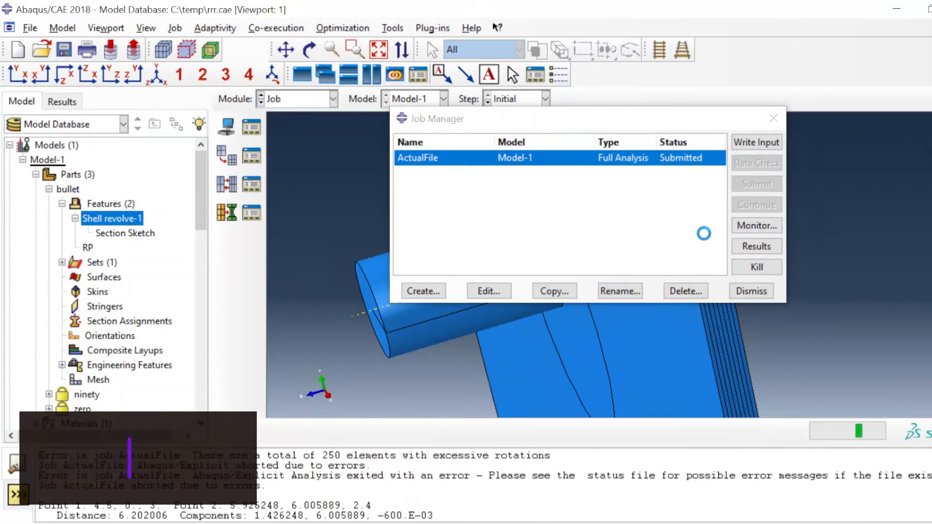
{"action": "left_click", "coordinate": [747, 229]}
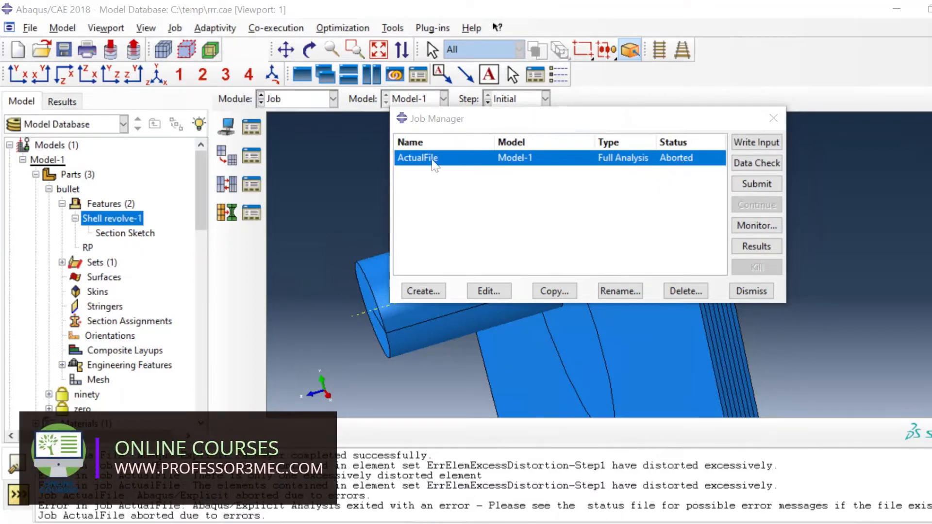
{"action": "left_click", "coordinate": [757, 225]}
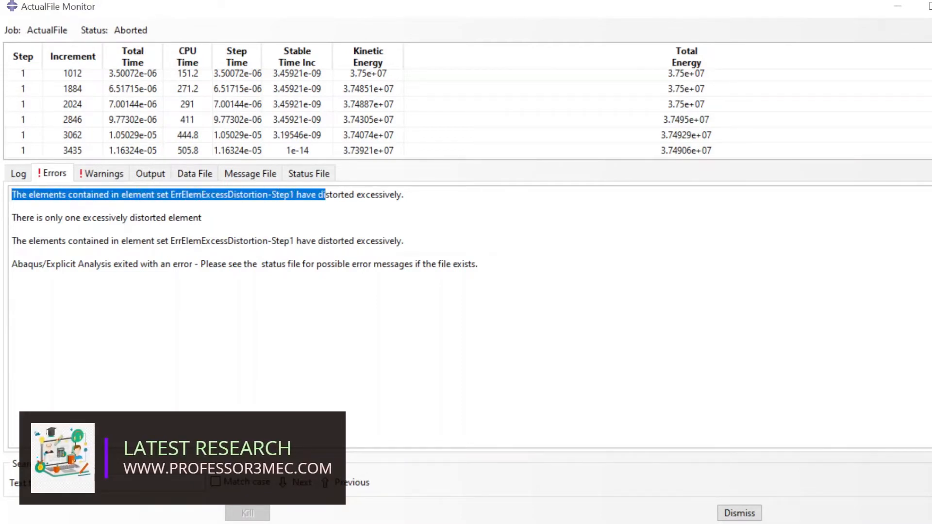
{"action": "left_click_drag", "start_coordinate": [325, 194], "coordinate": [404, 195]}
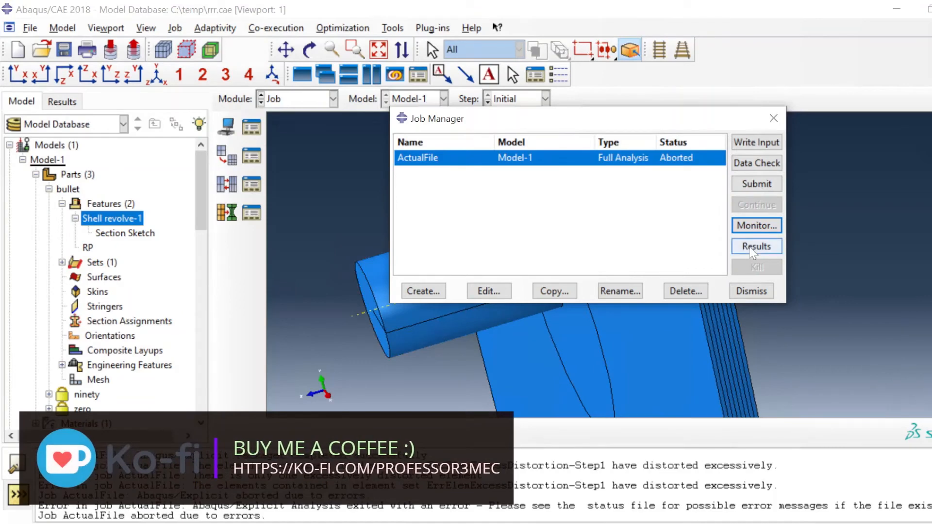
- Open the results of job ActualFile and view the Mises stress contours around the bullet's impact zone
{"action": "left_click", "coordinate": [750, 247]}
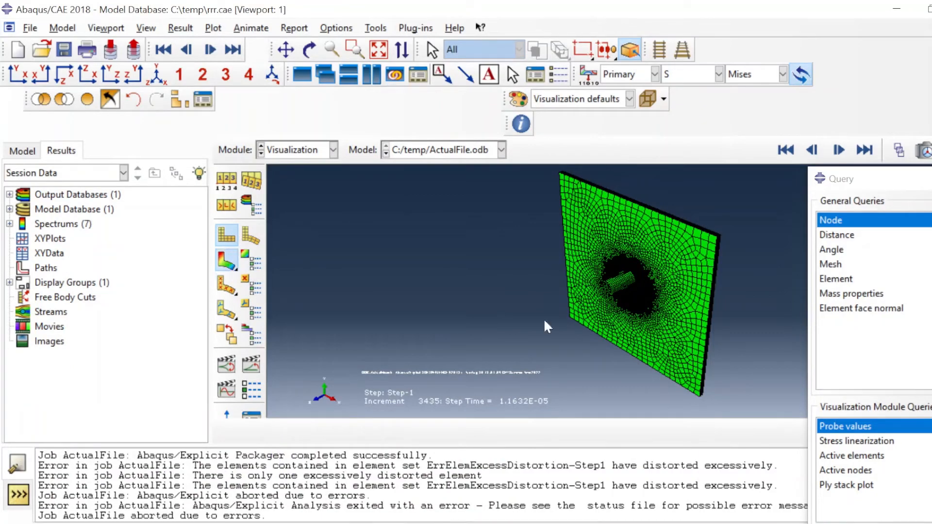
{"action": "scroll", "coordinate": [632, 268], "scroll_direction": "up", "scroll_amount": 5}
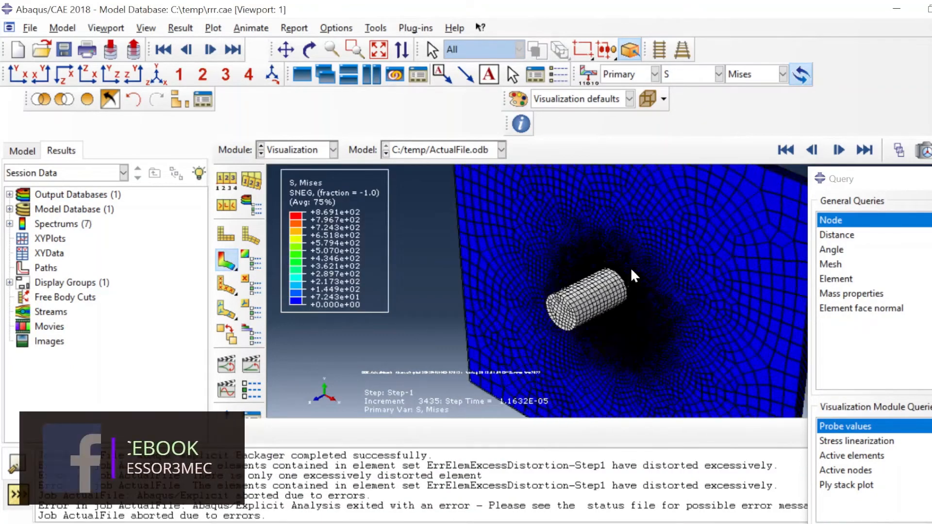
{"action": "scroll", "coordinate": [630, 267], "scroll_direction": "up", "scroll_amount": 6}
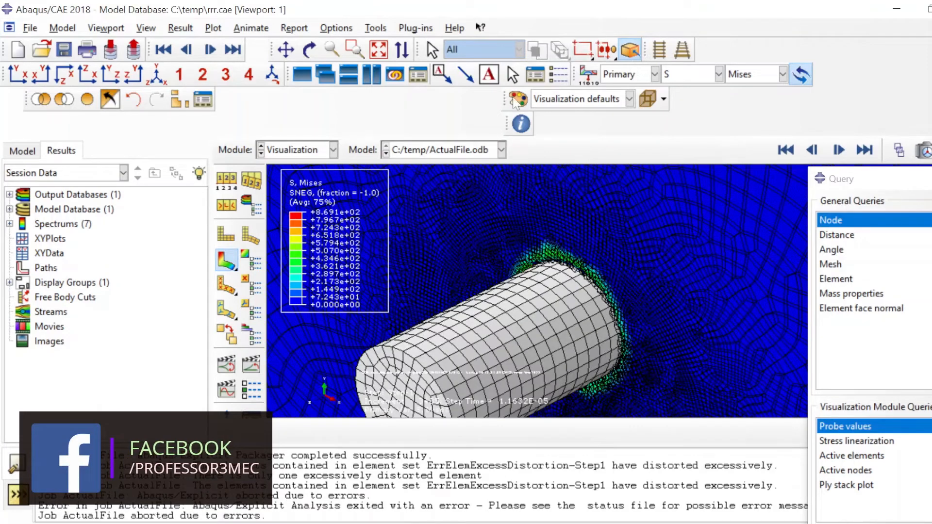
- Remove the bullet's element set PART-1-1.B_SET-2 from the displayed results and close the display group dialog
{"action": "left_click", "coordinate": [179, 100]}
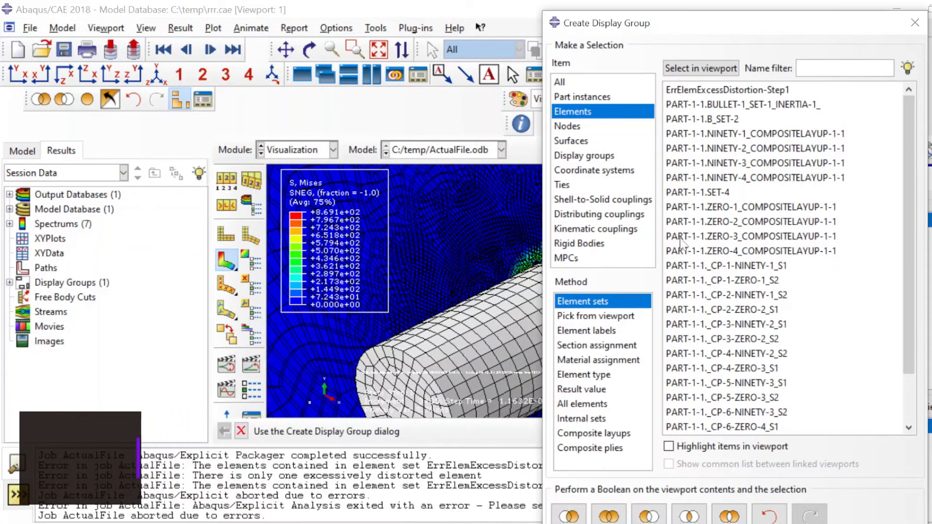
{"action": "left_click", "coordinate": [704, 120]}
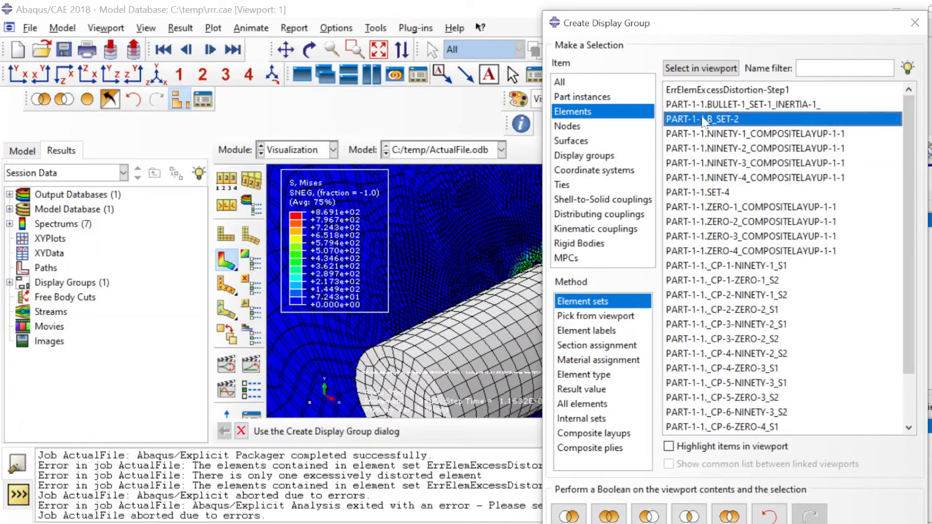
{"action": "left_click", "coordinate": [646, 516]}
{"action": "left_click", "coordinate": [914, 25]}
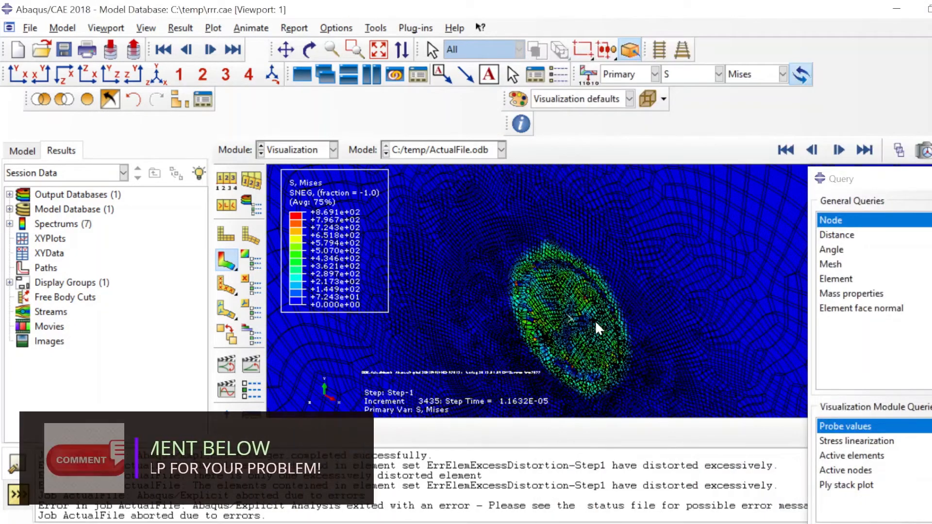
- Examine the Mises stresses and distorted elements in the plate's impact zone, and check which field output variables are available
{"action": "scroll", "coordinate": [585, 347], "scroll_direction": "up", "scroll_amount": 2}
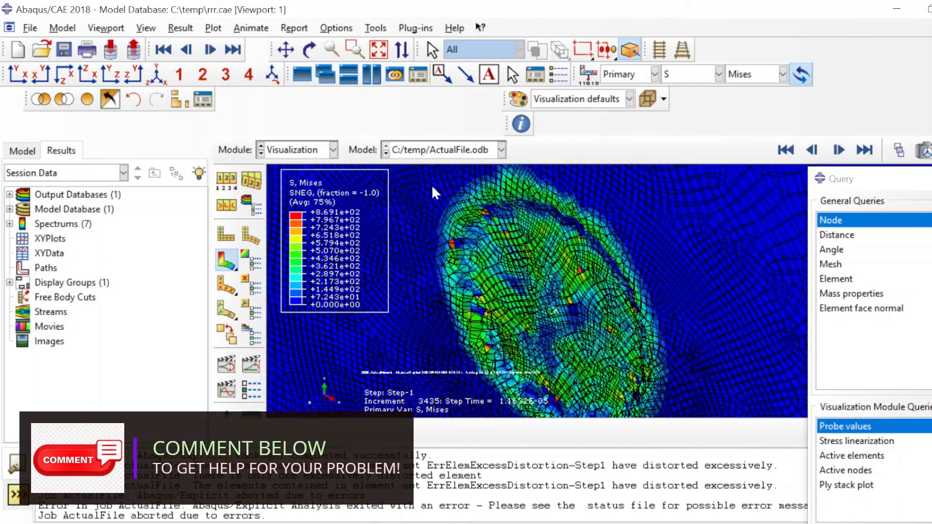
{"action": "left_click", "coordinate": [309, 51]}
{"action": "left_click_drag", "start_coordinate": [595, 302], "coordinate": [680, 199]}
{"action": "left_click", "coordinate": [719, 75]}
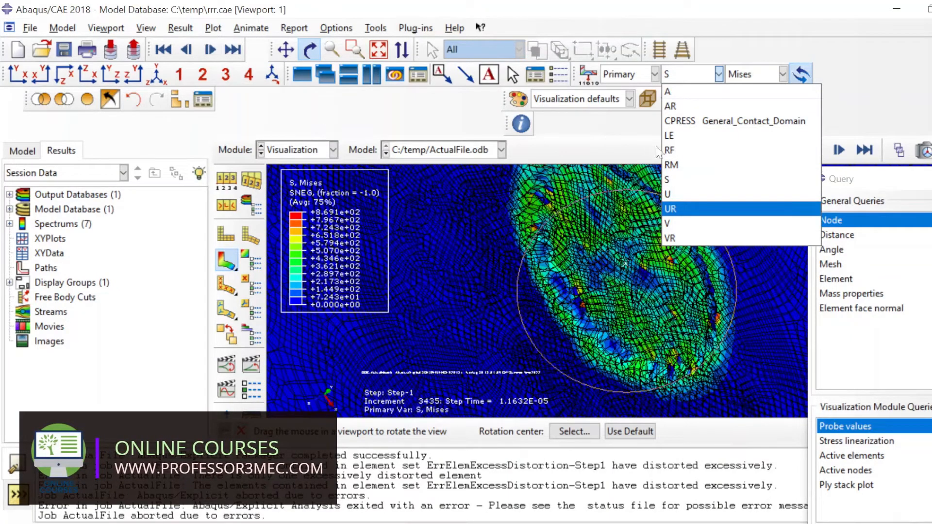
{"action": "left_click", "coordinate": [334, 155]}
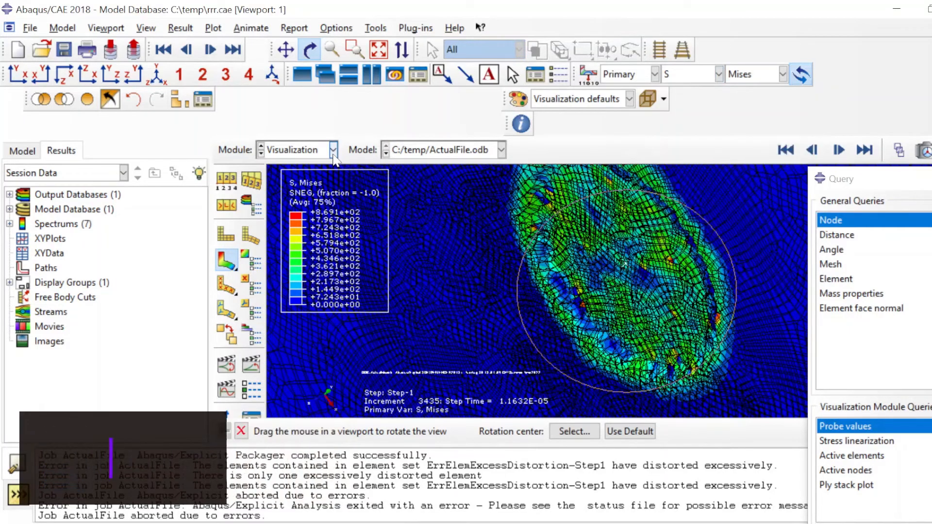
- Switch to the Step module and open Step-1's field output request F-Output-1 for editing
{"action": "left_click", "coordinate": [333, 151]}
{"action": "left_click", "coordinate": [278, 208]}
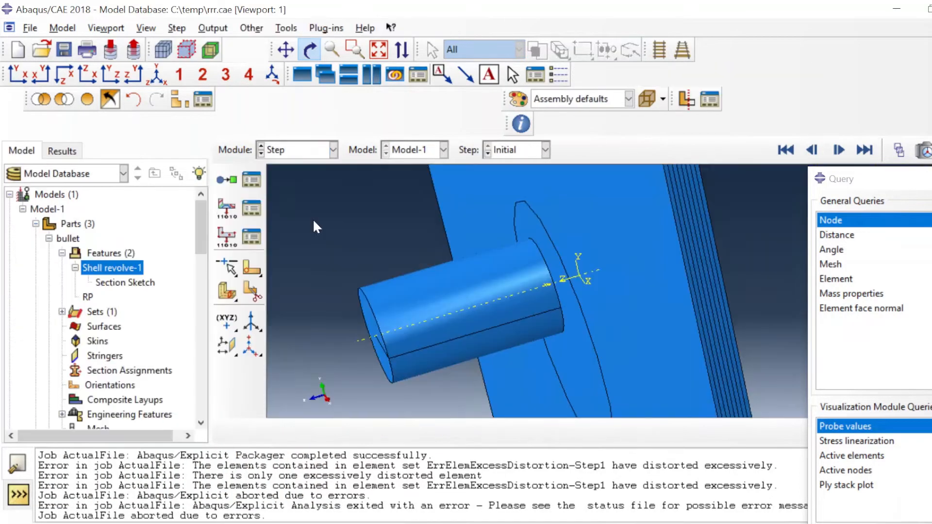
{"action": "left_click", "coordinate": [251, 207]}
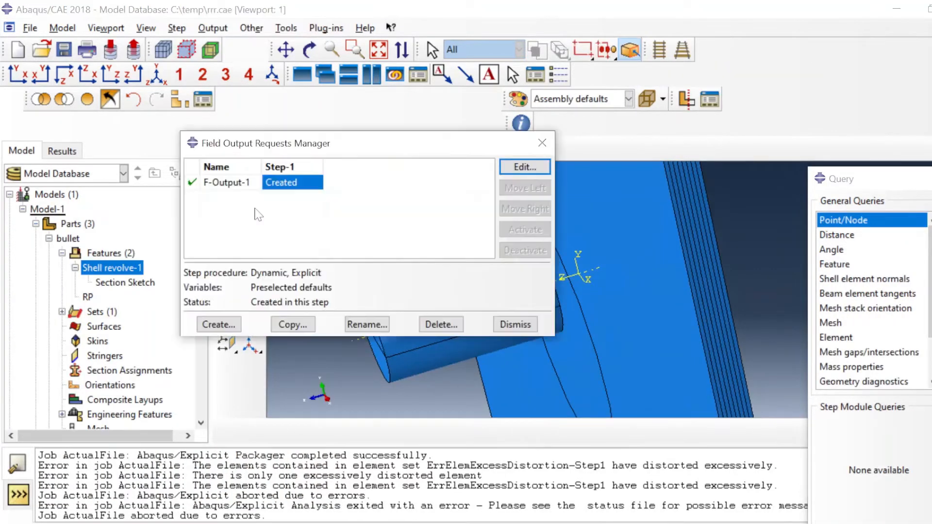
{"action": "left_click", "coordinate": [528, 168]}
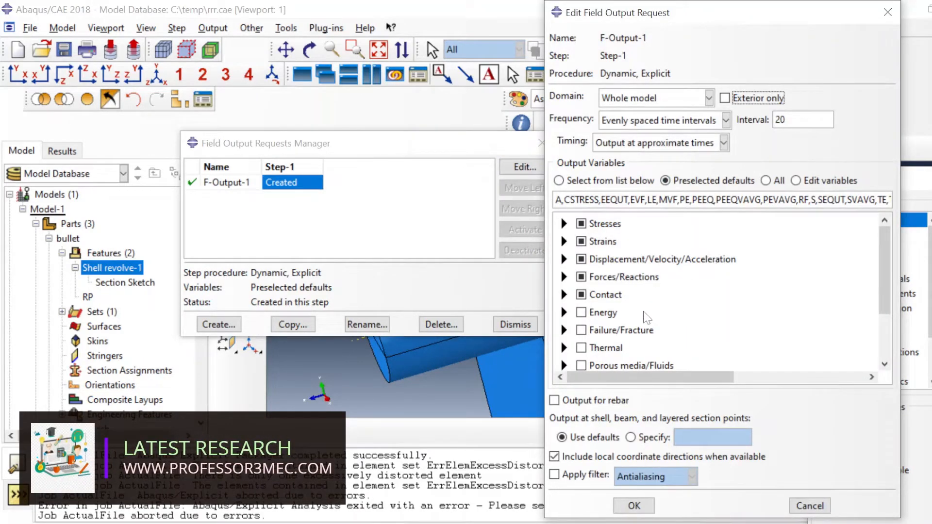
- Add the failure outputs DAMAGEC, DAMAGET, DAMAGEFT, DAMAGEFC, DAMAGEMT, DAMAGEMC and DAMAGESHR to field output request F-Output-1
{"action": "scroll", "coordinate": [578, 328], "scroll_direction": "down", "scroll_amount": 2}
{"action": "left_click", "coordinate": [565, 284]}
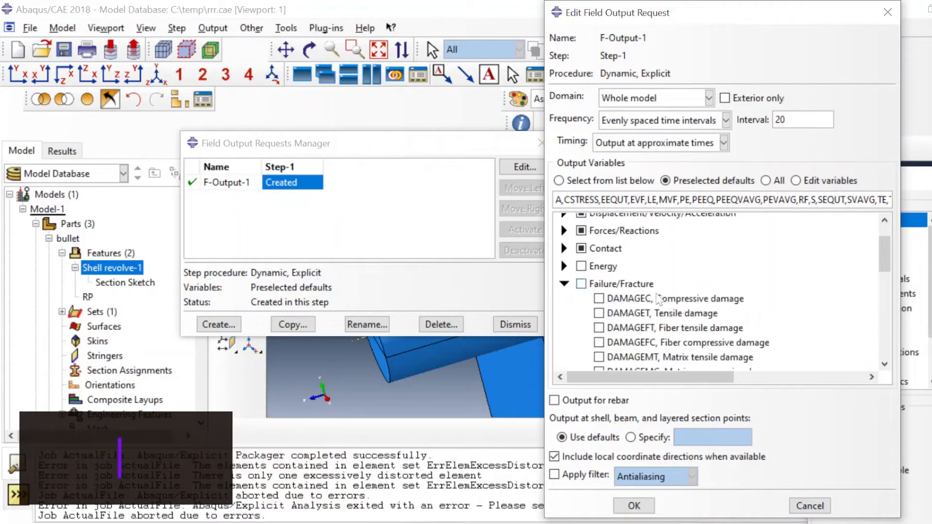
{"action": "scroll", "coordinate": [659, 298], "scroll_direction": "down", "scroll_amount": 3}
{"action": "left_click", "coordinate": [599, 252]}
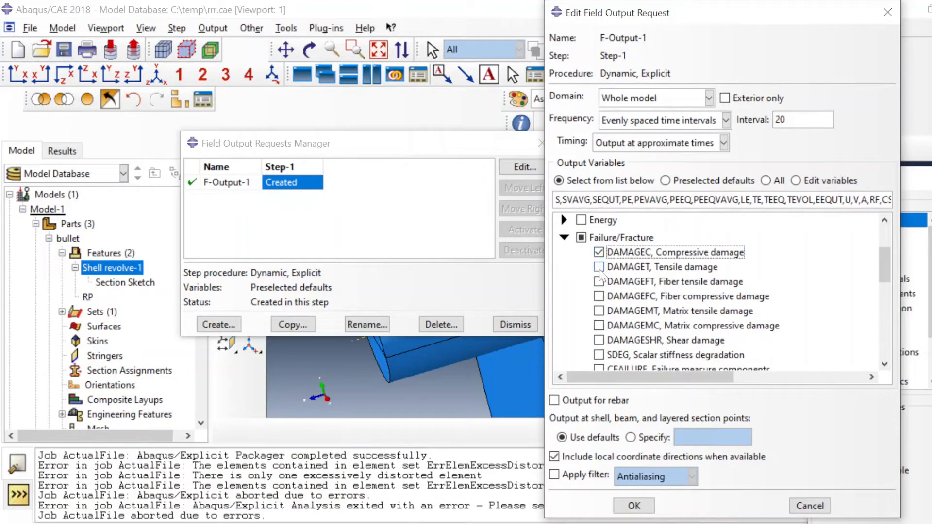
{"action": "left_click", "coordinate": [599, 267]}
{"action": "left_click", "coordinate": [599, 282]}
{"action": "left_click", "coordinate": [599, 296]}
{"action": "left_click", "coordinate": [600, 311]}
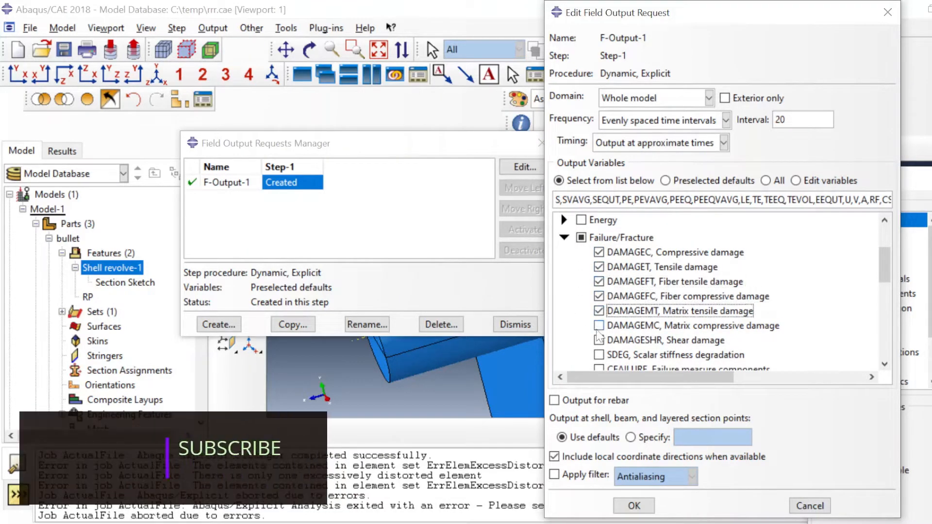
{"action": "left_click", "coordinate": [599, 325]}
{"action": "left_click", "coordinate": [599, 340]}
- Add the Hashin damage initiation outputs HSNFTCRT, HSNFCCRT, HSNMTCRT and HSNMCCRT to the field output request
{"action": "scroll", "coordinate": [685, 285], "scroll_direction": "down", "scroll_amount": 3}
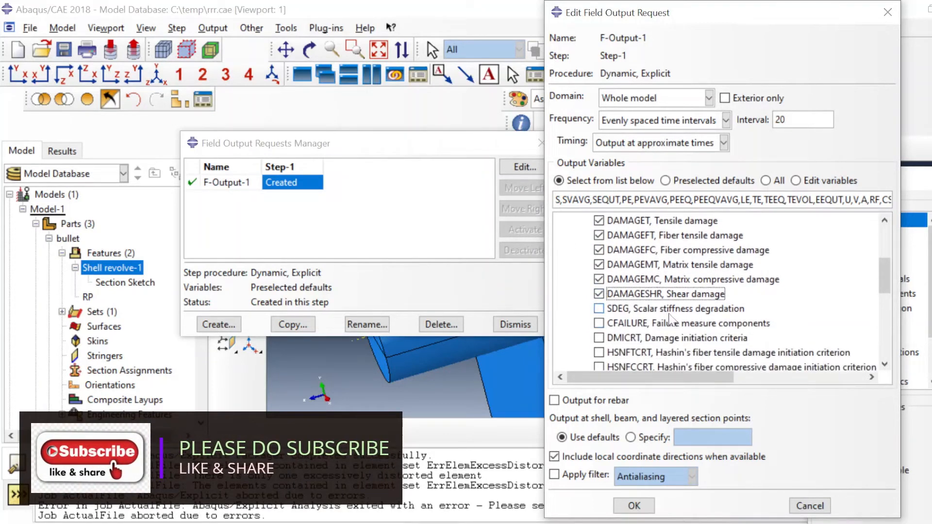
{"action": "scroll", "coordinate": [670, 318], "scroll_direction": "down", "scroll_amount": 3}
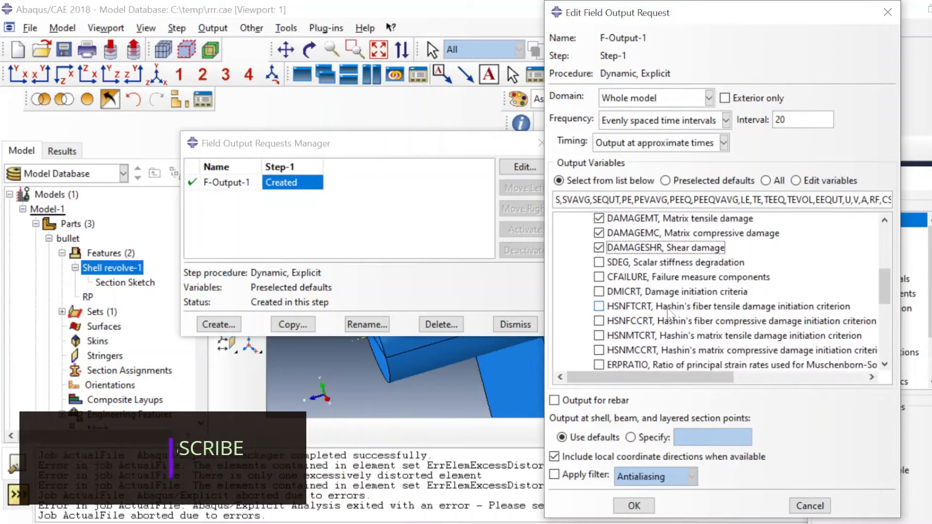
{"action": "scroll", "coordinate": [669, 314], "scroll_direction": "down", "scroll_amount": 3}
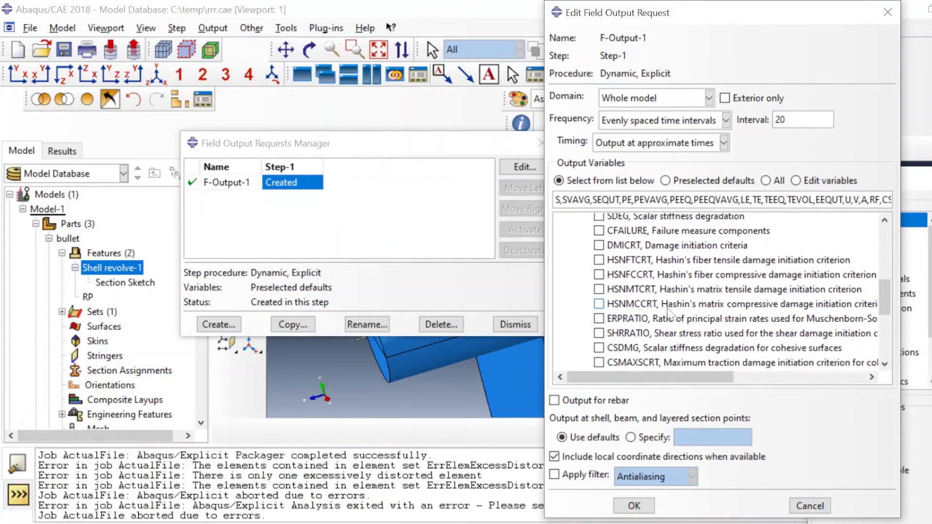
{"action": "left_click", "coordinate": [598, 260]}
{"action": "left_click", "coordinate": [599, 275]}
{"action": "left_click", "coordinate": [599, 289]}
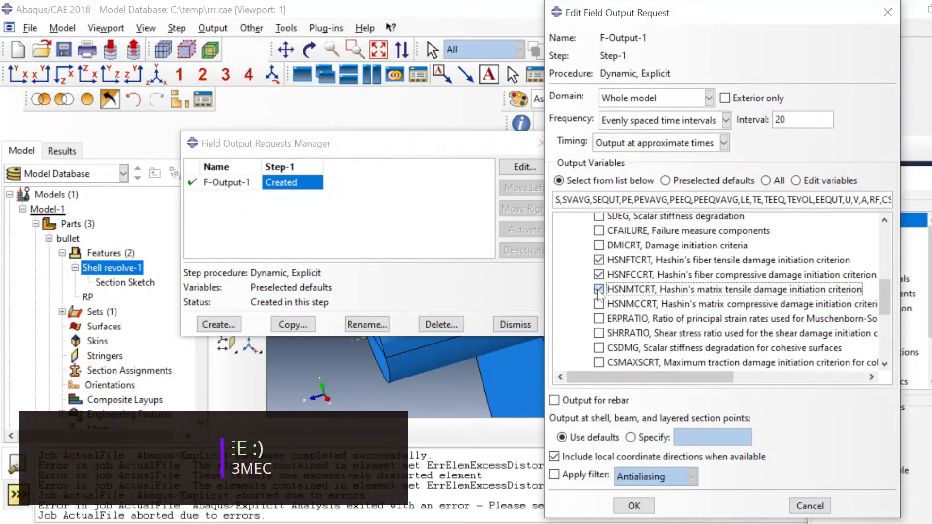
{"action": "left_click", "coordinate": [599, 304]}
- Add the STATUS output variable, accept the edited field output request, and close the list of requests
{"action": "scroll", "coordinate": [643, 347], "scroll_direction": "down", "scroll_amount": 4}
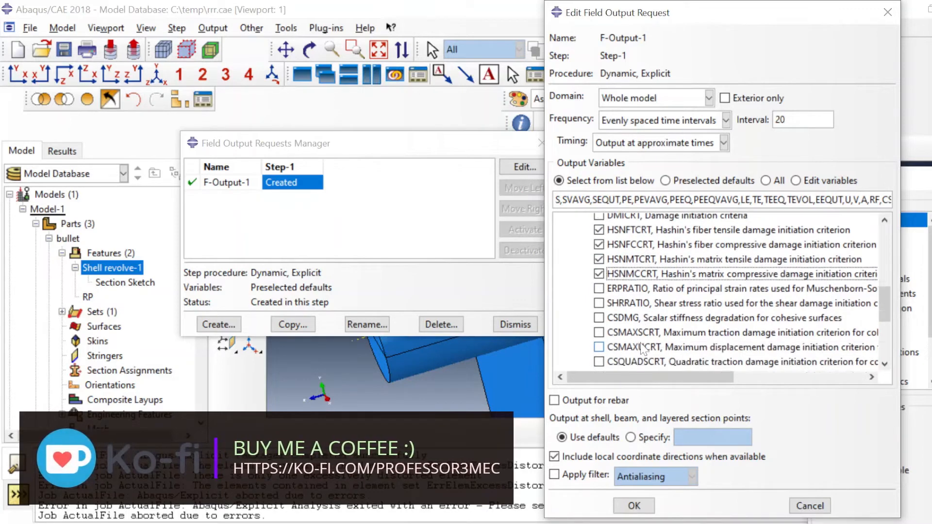
{"action": "scroll", "coordinate": [643, 347], "scroll_direction": "down", "scroll_amount": 3}
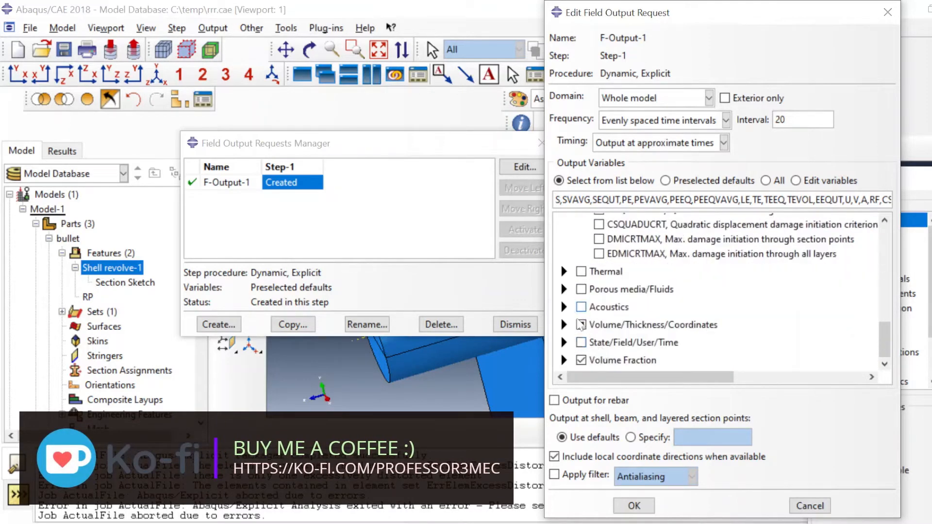
{"action": "left_click", "coordinate": [564, 343]}
{"action": "scroll", "coordinate": [607, 292], "scroll_direction": "down", "scroll_amount": 3}
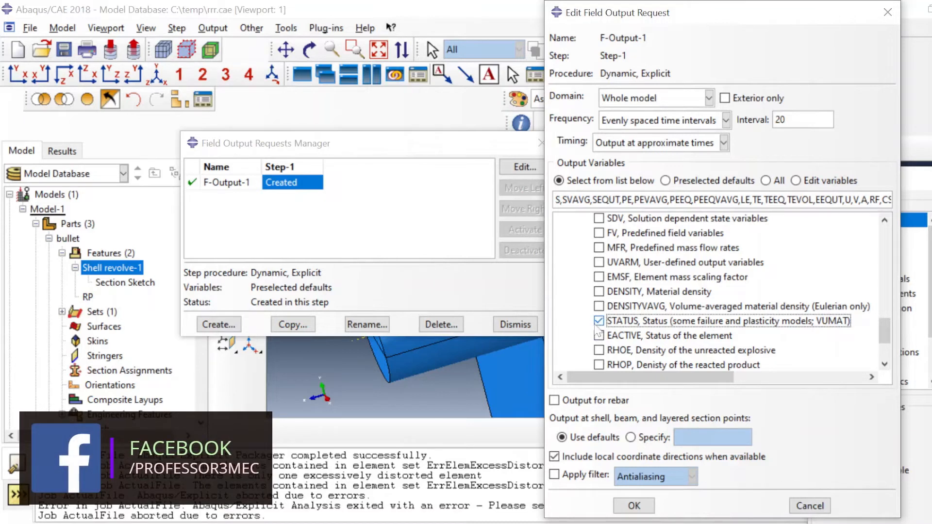
{"action": "left_click", "coordinate": [633, 506]}
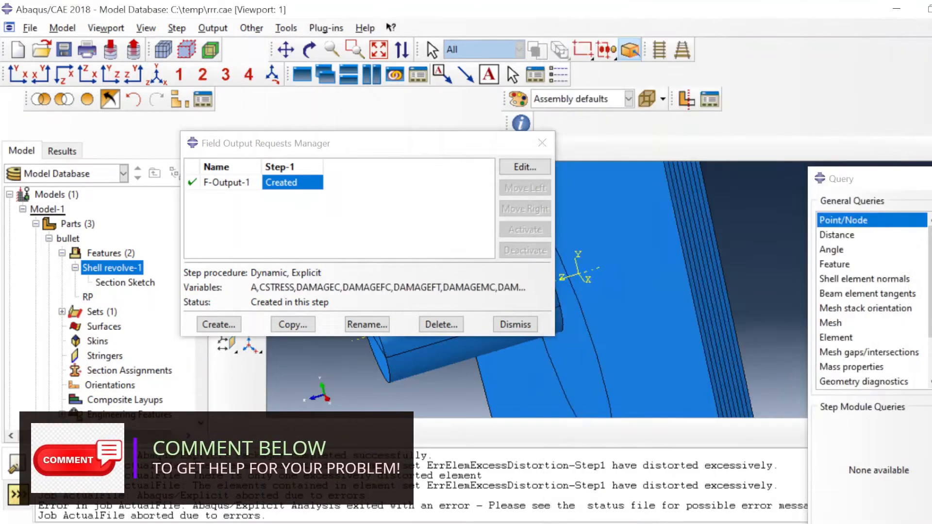
{"action": "left_click", "coordinate": [516, 325]}
- In the Mesh module, review the element type, hourglass control and element deletion settings of the whole ninety part and accept them
{"action": "left_click", "coordinate": [284, 150]}
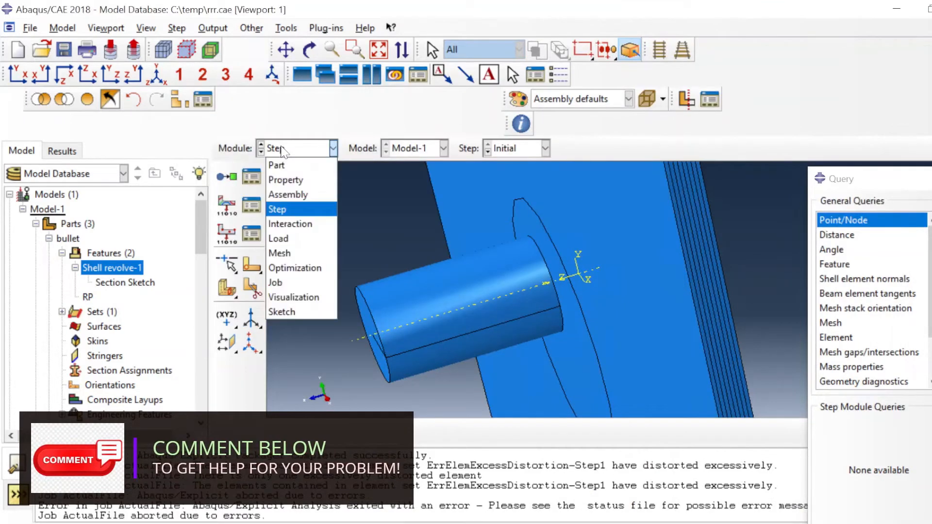
{"action": "left_click", "coordinate": [294, 253]}
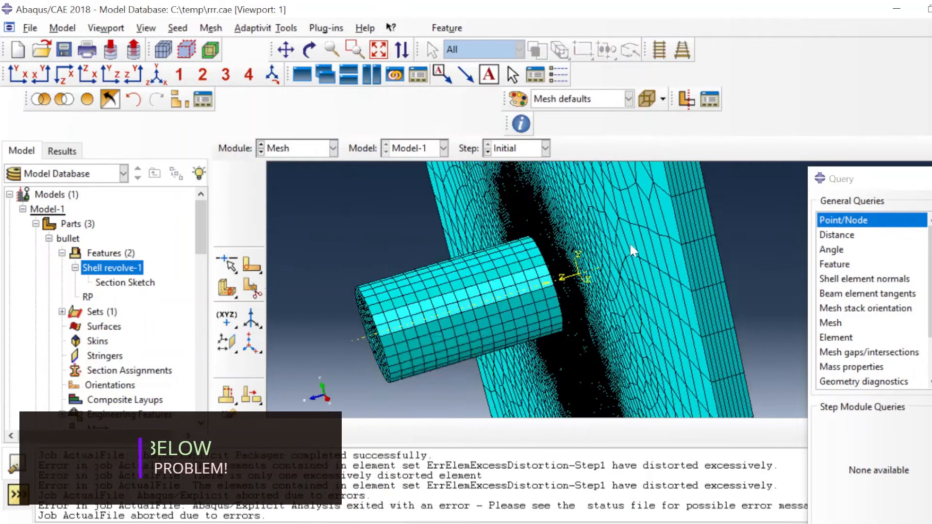
{"action": "left_click", "coordinate": [568, 148]}
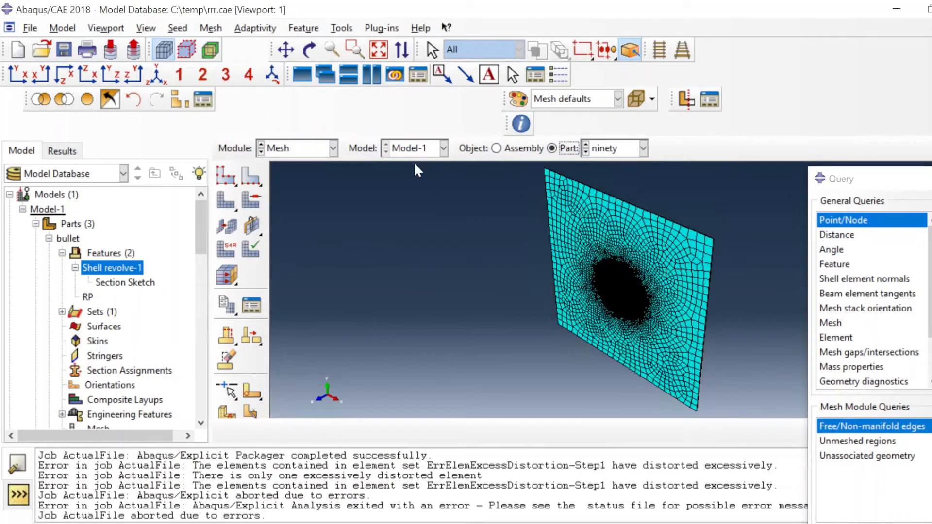
{"action": "left_click", "coordinate": [227, 251]}
{"action": "left_click_drag", "start_coordinate": [440, 234], "coordinate": [622, 363]}
{"action": "left_click", "coordinate": [464, 431]}
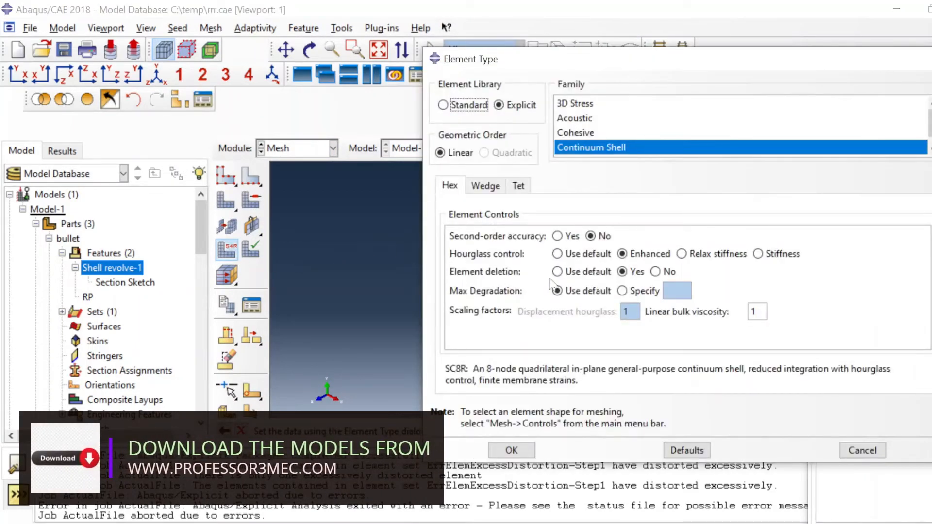
{"action": "left_click", "coordinate": [509, 450]}
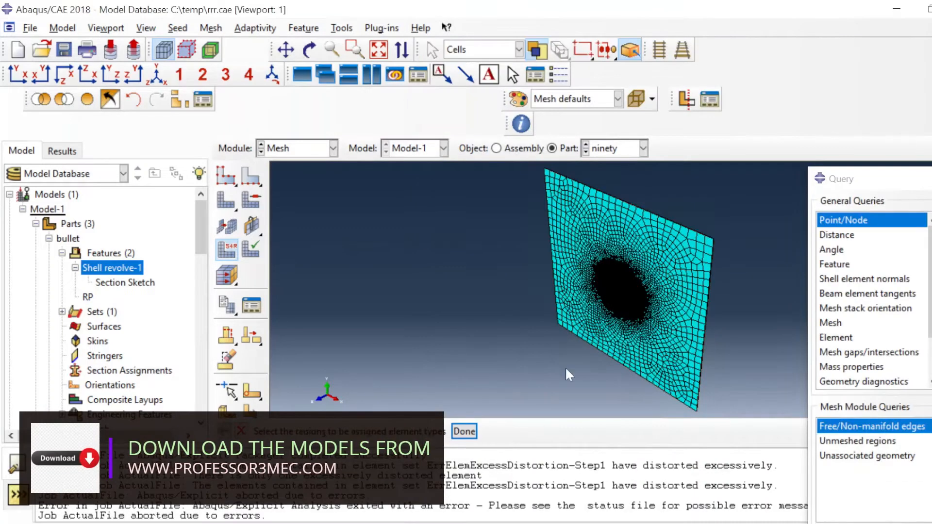
- Review the element type, hourglass control and element deletion settings of the zero part and accept them
{"action": "left_click", "coordinate": [643, 148]}
{"action": "left_click", "coordinate": [615, 193]}
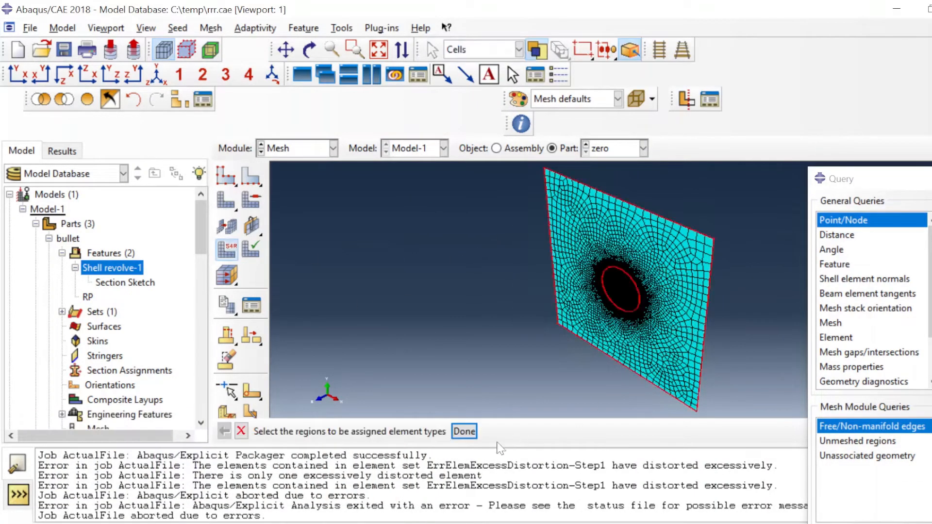
{"action": "left_click", "coordinate": [465, 432]}
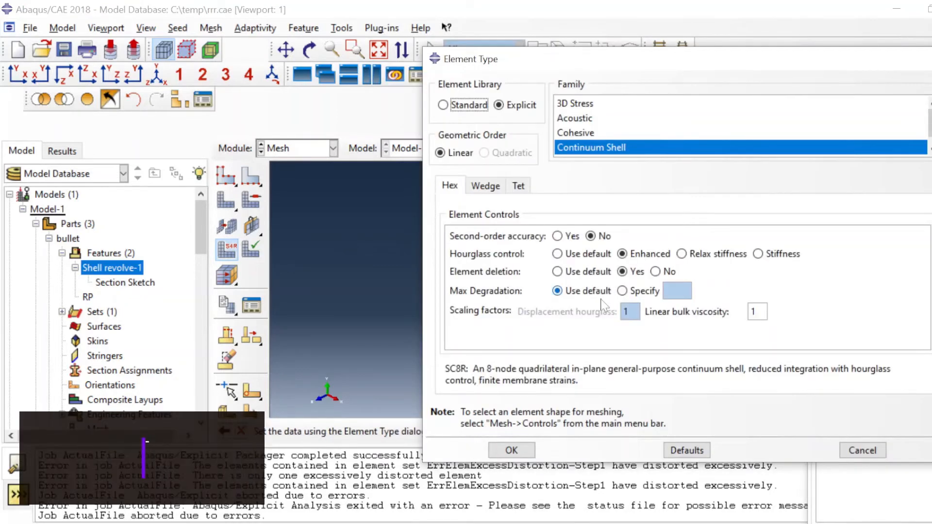
{"action": "left_click", "coordinate": [516, 444]}
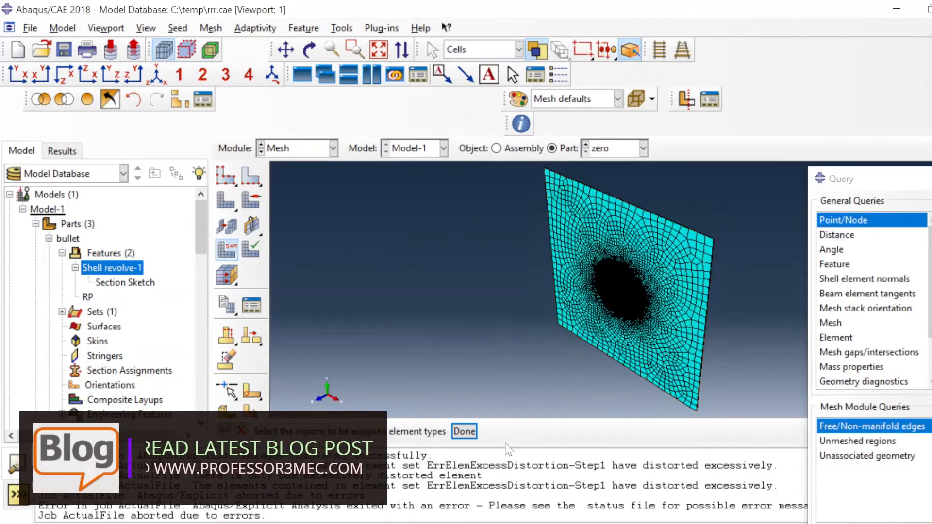
- Show the assembly instead of the zero part, check the ActualFile job in the Job module and close the job list
{"action": "left_click", "coordinate": [523, 149]}
{"action": "left_click", "coordinate": [306, 148]}
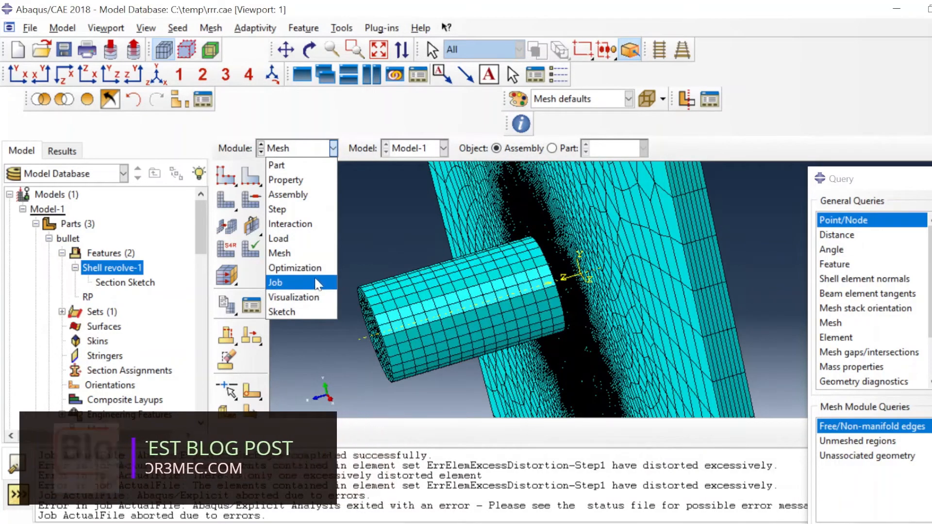
{"action": "left_click", "coordinate": [275, 282]}
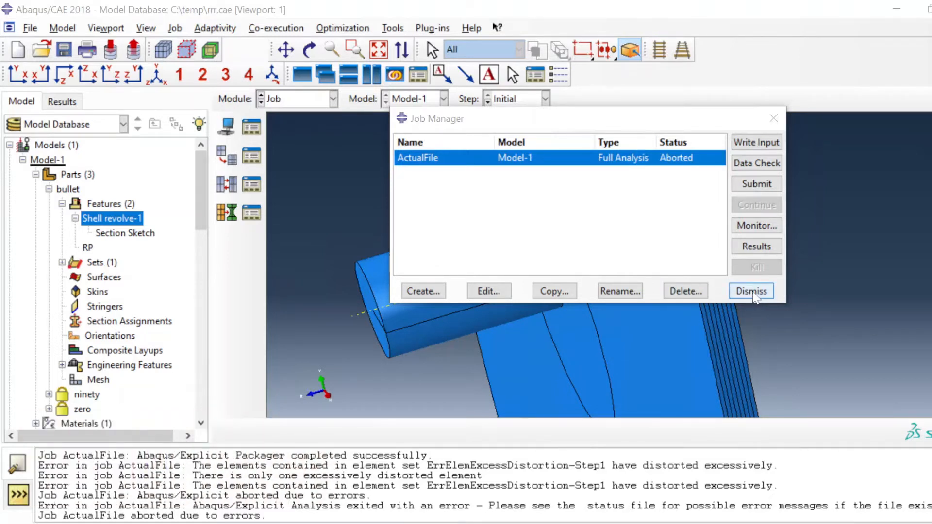
{"action": "left_click", "coordinate": [752, 291]}
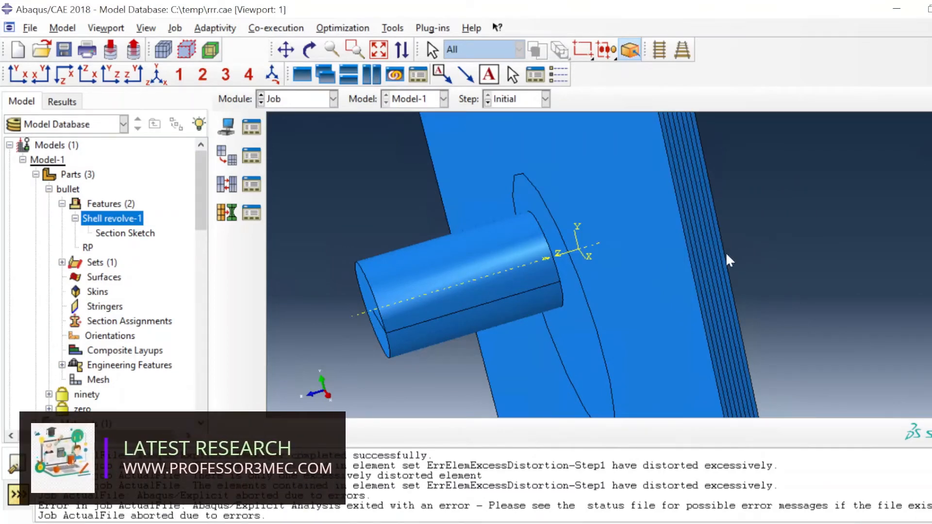
- In the Assembly module, delete the zero-1 instance from the assembly
{"action": "left_click", "coordinate": [334, 101]}
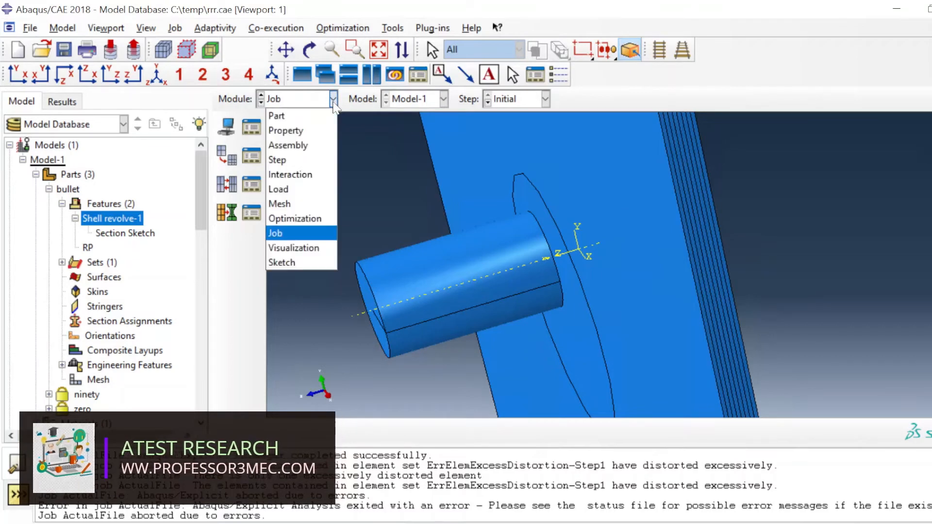
{"action": "left_click", "coordinate": [306, 146]}
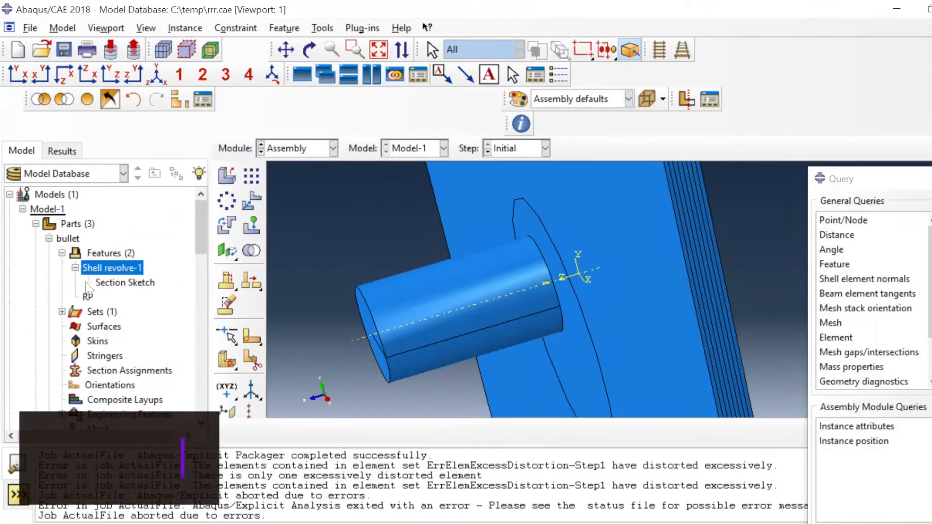
{"action": "right_click", "coordinate": [91, 253]}
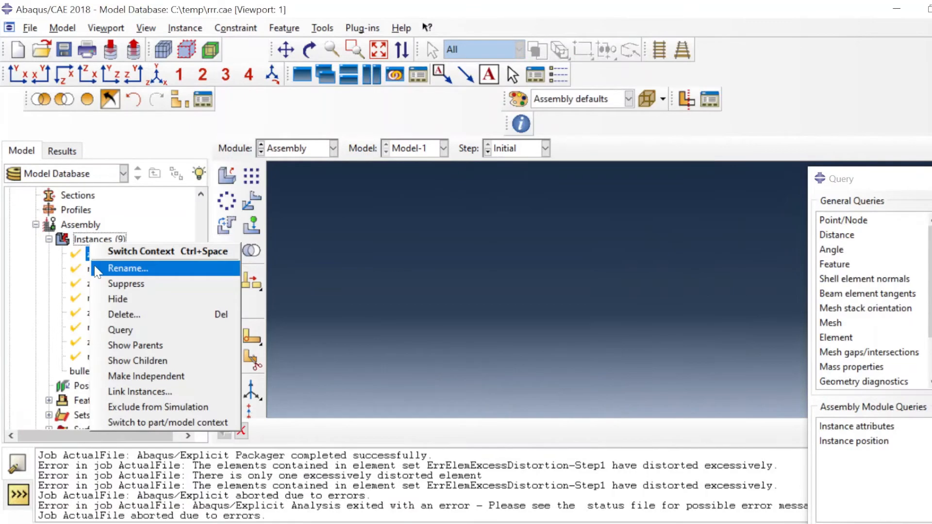
{"action": "left_click", "coordinate": [124, 315]}
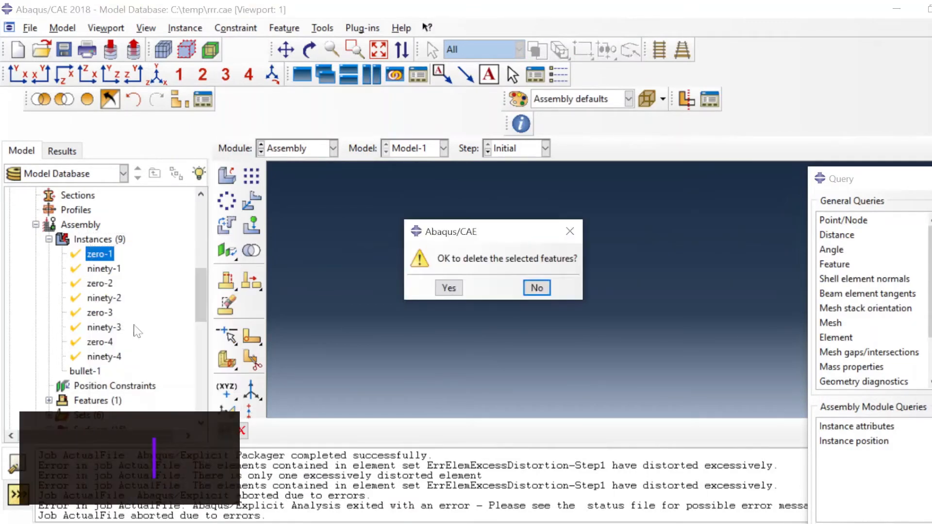
{"action": "left_click", "coordinate": [448, 287]}
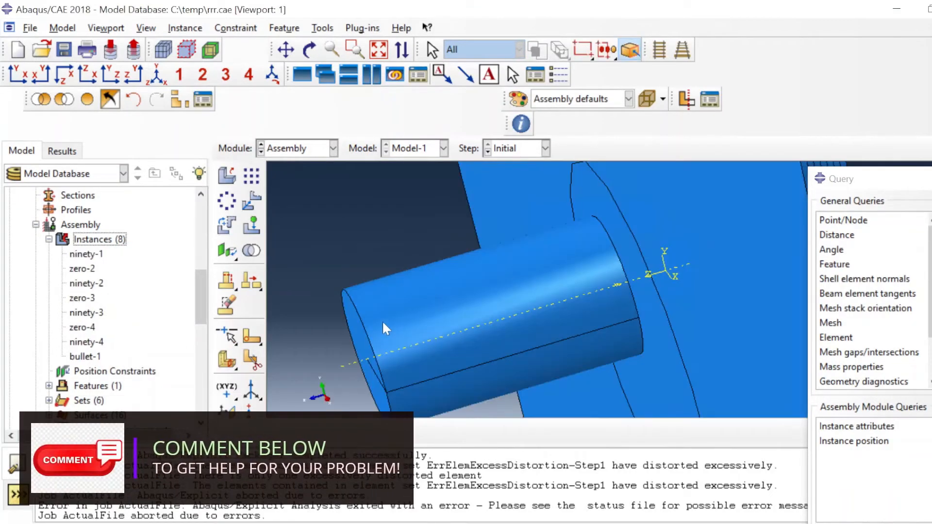
- Delete the ninety-1 instance from the assembly
{"action": "scroll", "coordinate": [719, 275], "scroll_direction": "down", "scroll_amount": 3}
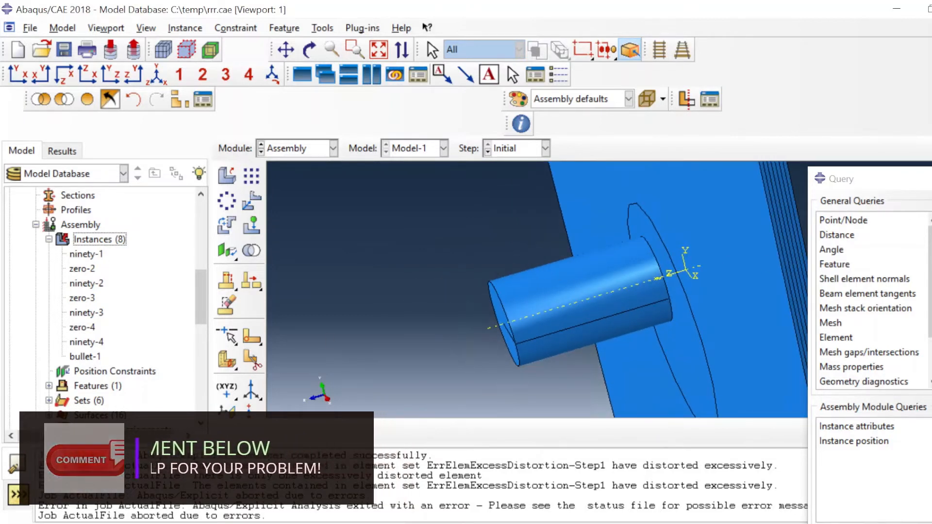
{"action": "left_click", "coordinate": [84, 255]}
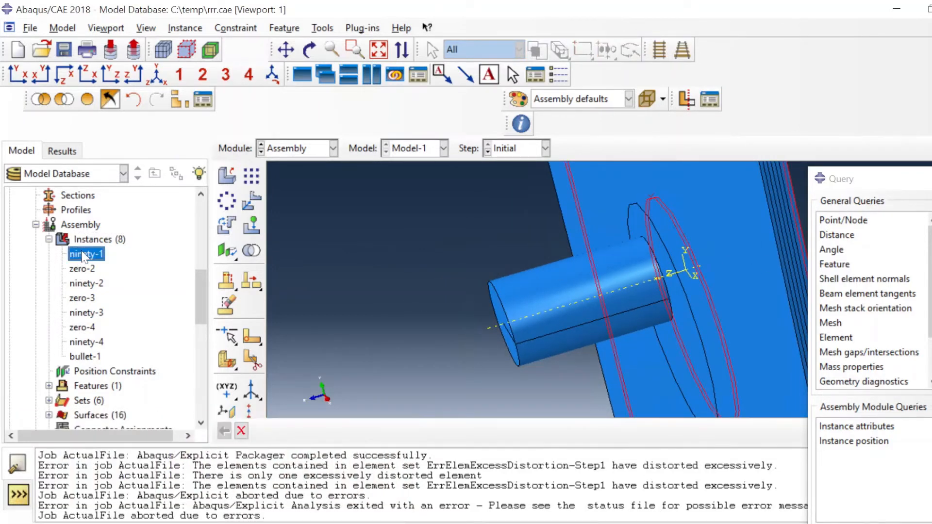
{"action": "right_click", "coordinate": [84, 255]}
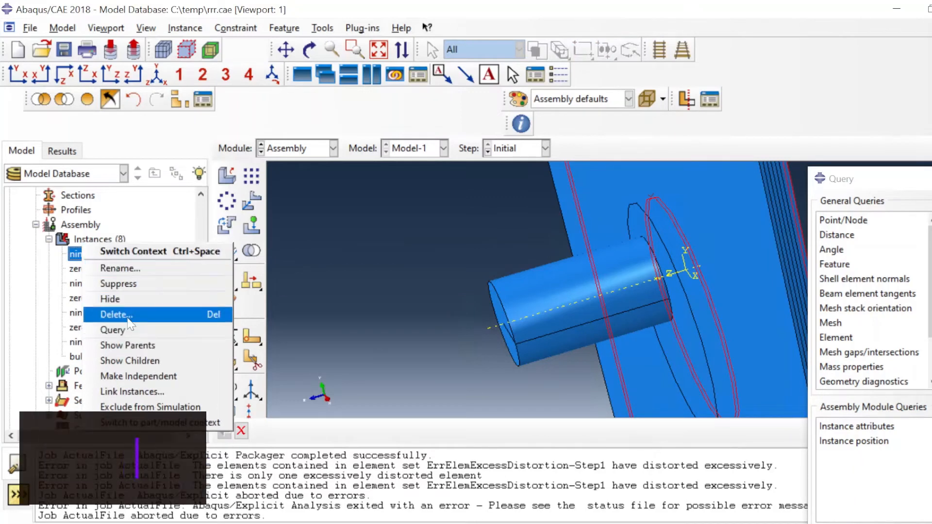
{"action": "left_click", "coordinate": [111, 315]}
{"action": "left_click", "coordinate": [449, 288]}
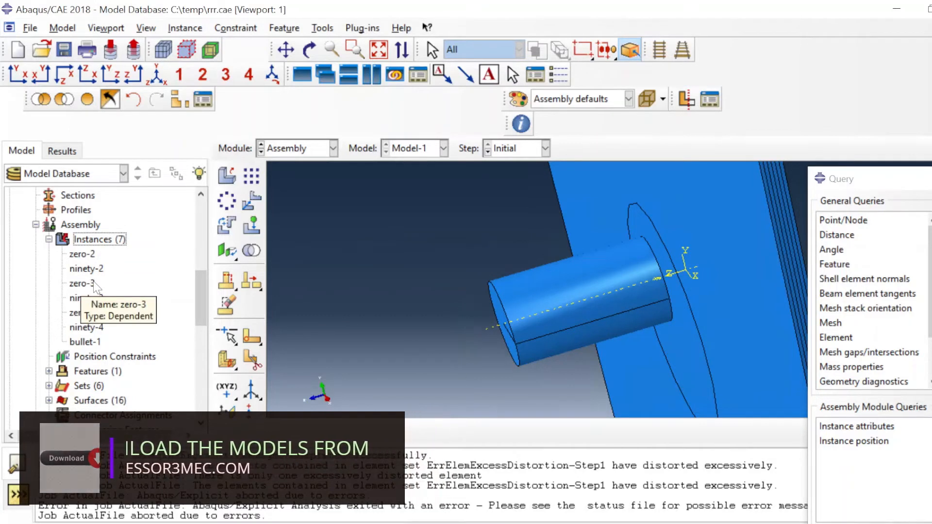
- Delete the second ply pair, instances zero-2 and ninety-2, from the assembly
{"action": "left_click", "coordinate": [82, 254]}
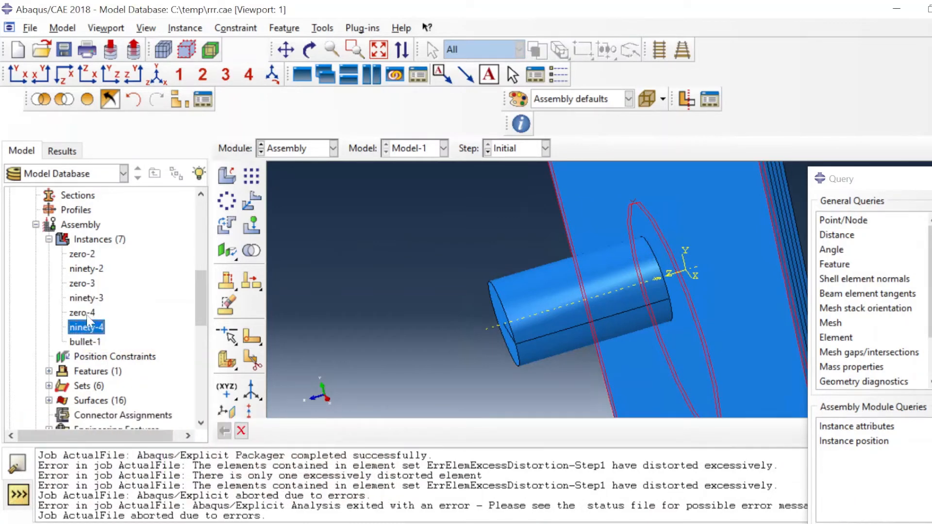
{"action": "right_click", "coordinate": [86, 260]}
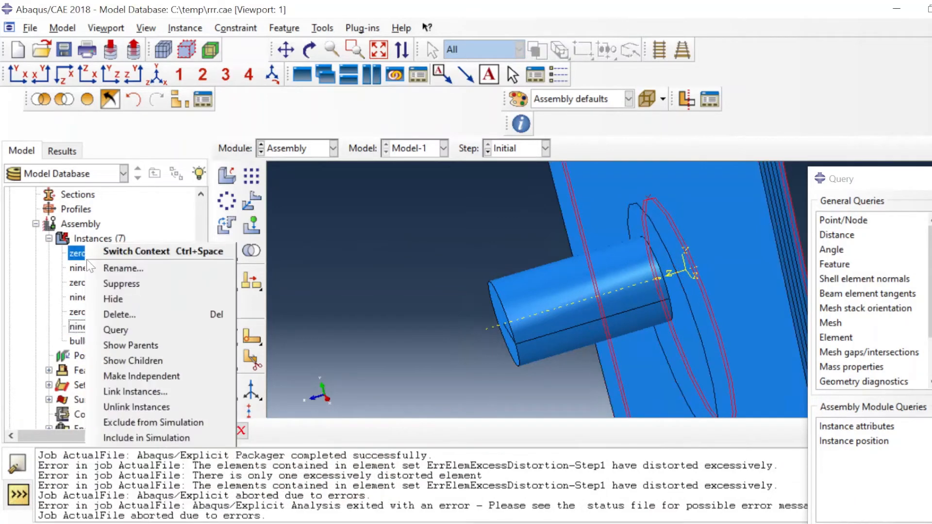
{"action": "left_click", "coordinate": [119, 314]}
{"action": "left_click", "coordinate": [447, 288]}
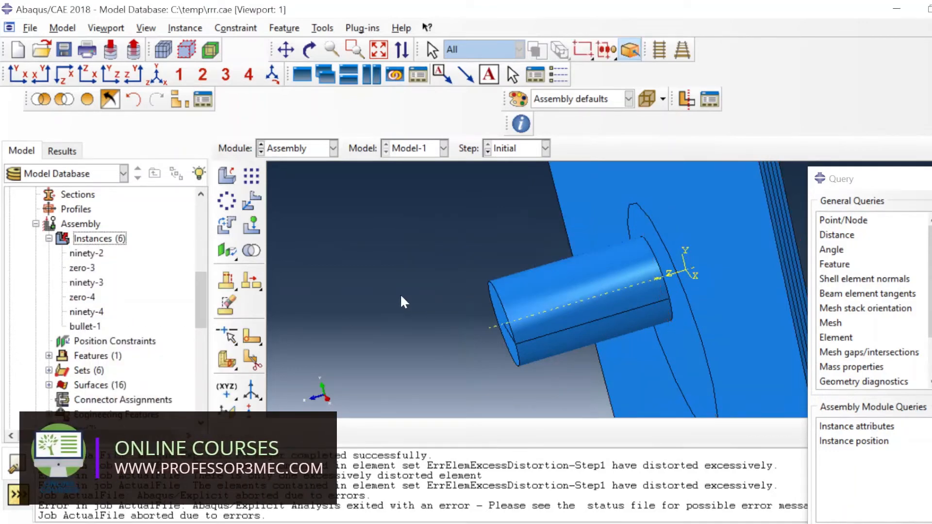
{"action": "right_click", "coordinate": [75, 254]}
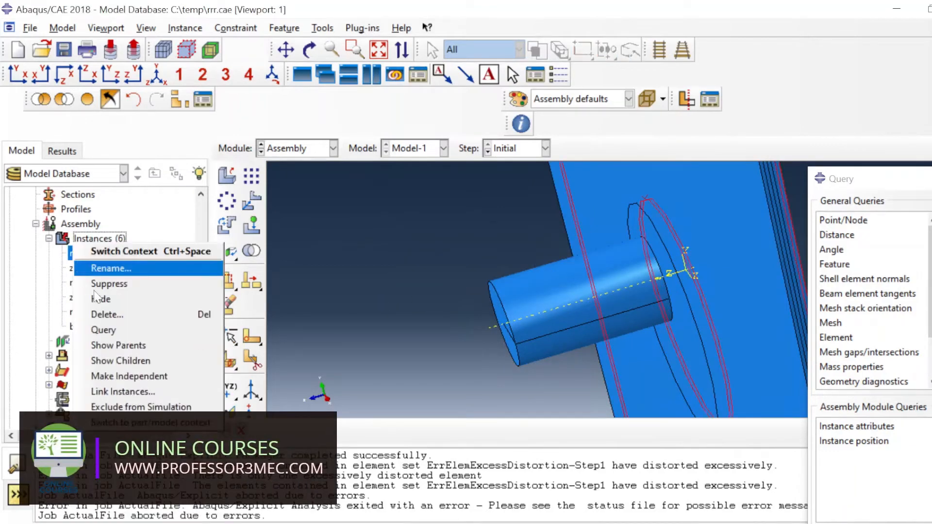
{"action": "left_click", "coordinate": [110, 316]}
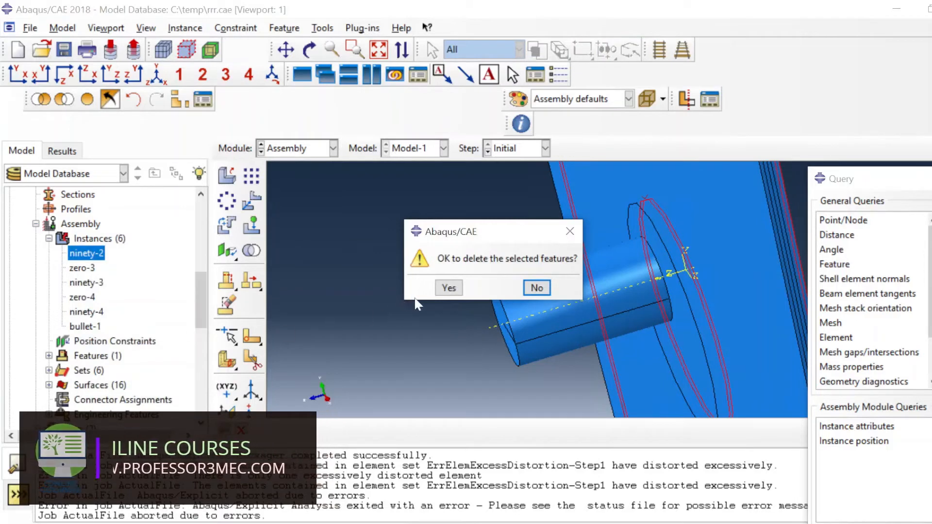
{"action": "left_click", "coordinate": [448, 287]}
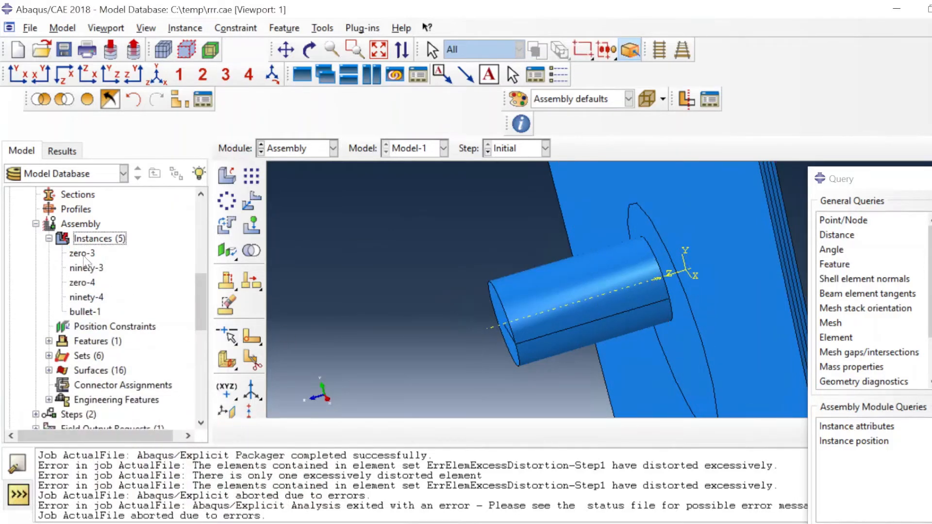
- Delete the third ply pair, instances zero-3 and ninety-3, from the assembly
{"action": "right_click", "coordinate": [82, 255]}
{"action": "left_click", "coordinate": [110, 317]}
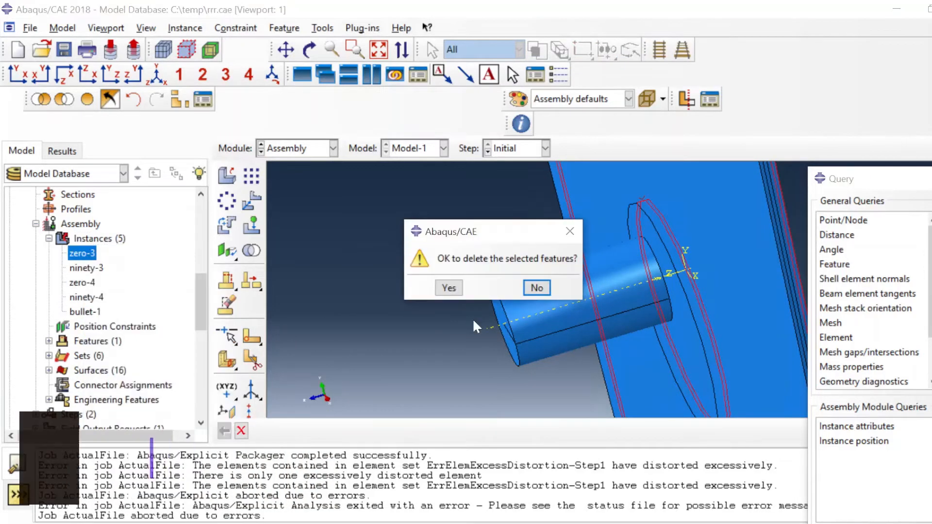
{"action": "left_click", "coordinate": [448, 288]}
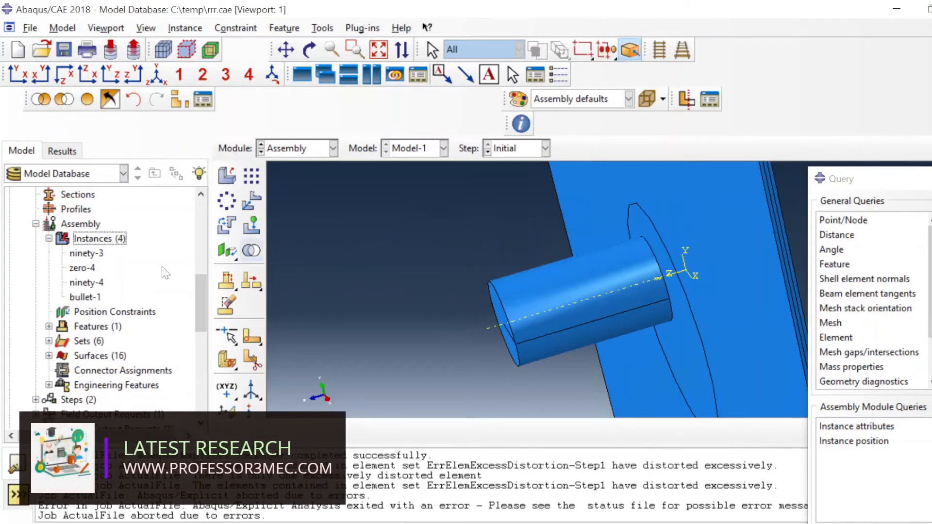
{"action": "right_click", "coordinate": [87, 254]}
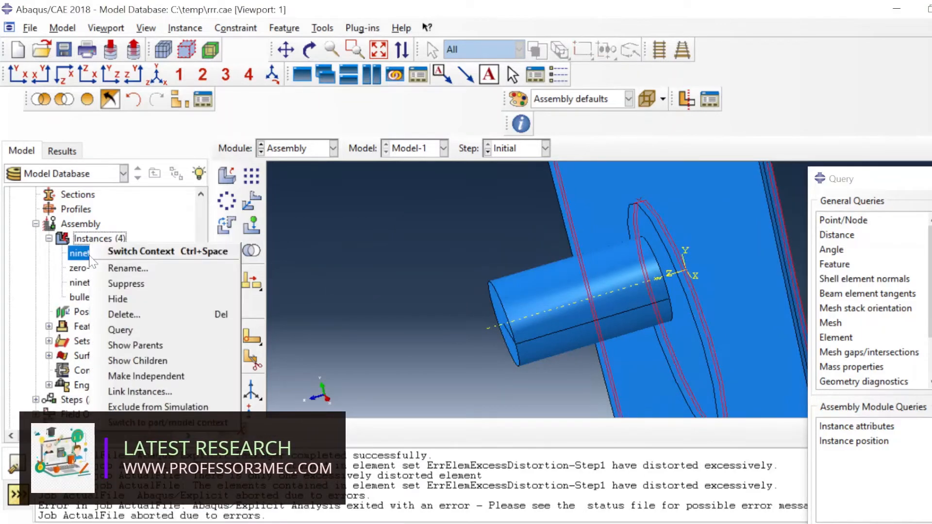
{"action": "left_click", "coordinate": [125, 314]}
{"action": "left_click", "coordinate": [449, 288]}
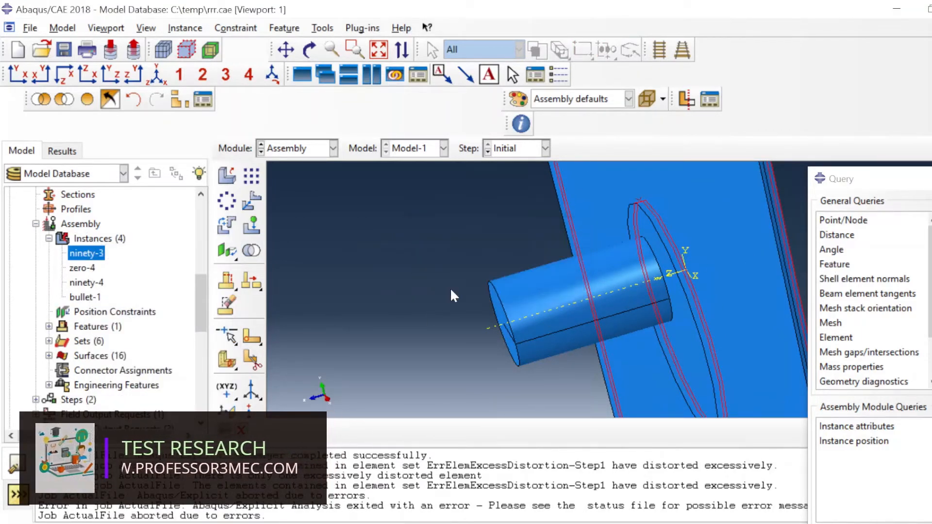
- Delete the zero-4 instance, keeping only the ninety-4 ply and the bullet in the assembly
{"action": "right_click", "coordinate": [92, 256]}
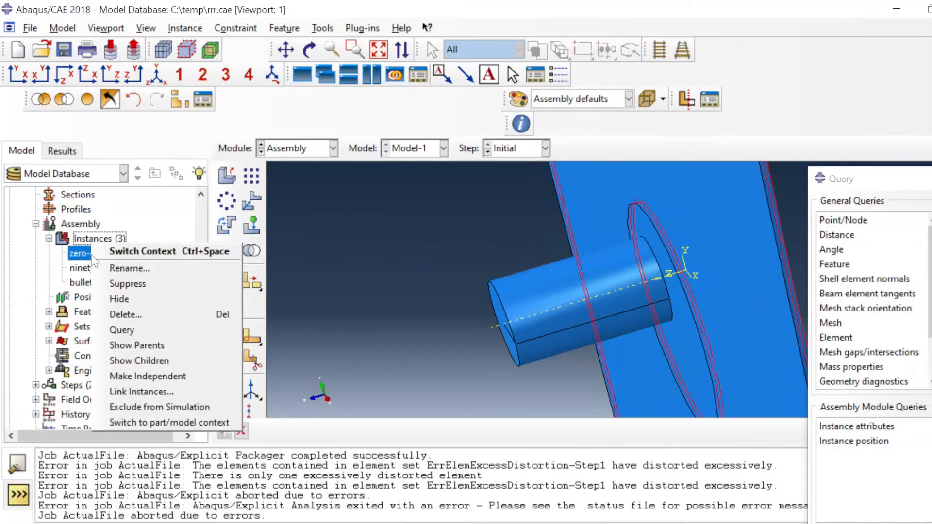
{"action": "left_click", "coordinate": [131, 315]}
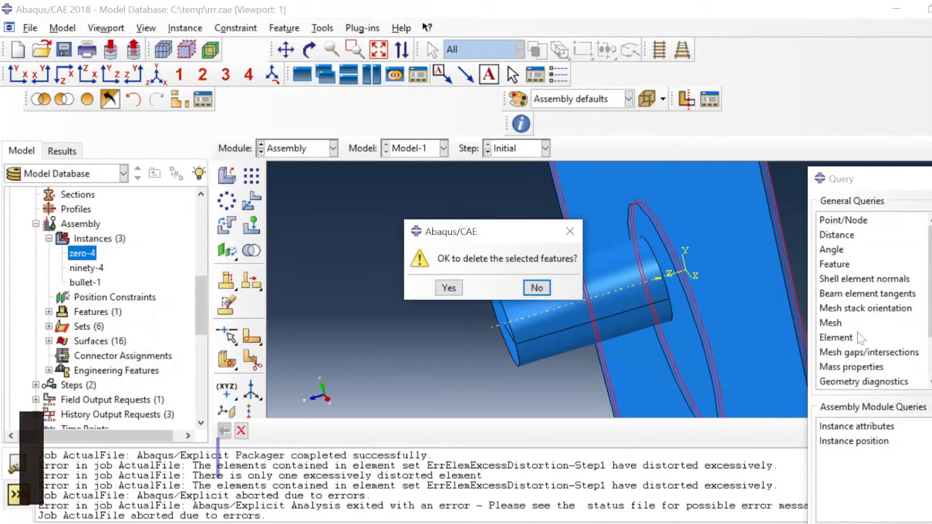
{"action": "left_click", "coordinate": [449, 288]}
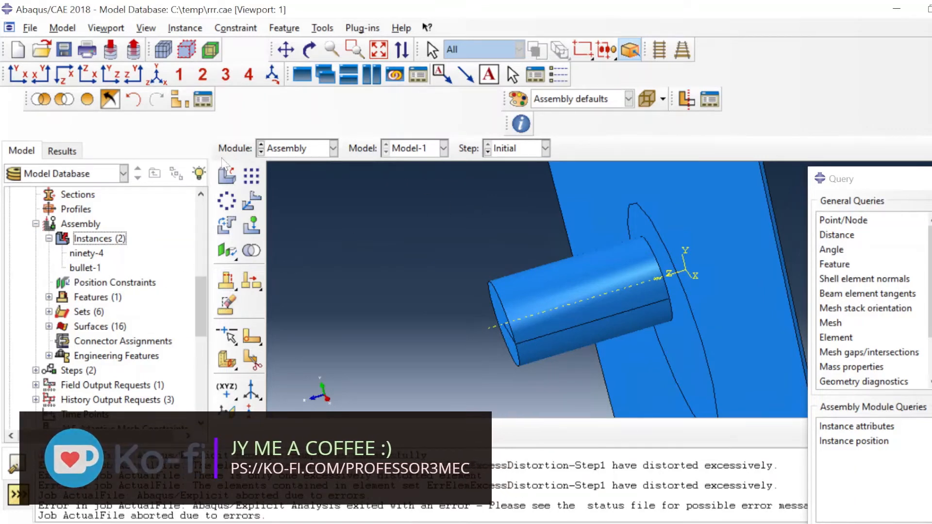
- In the Interaction module, delete the seven tie constraints CP-1 to CP-7, keeping the rigid body constraint, and close the constraint list
{"action": "left_click", "coordinate": [314, 149]}
{"action": "left_click", "coordinate": [292, 225]}
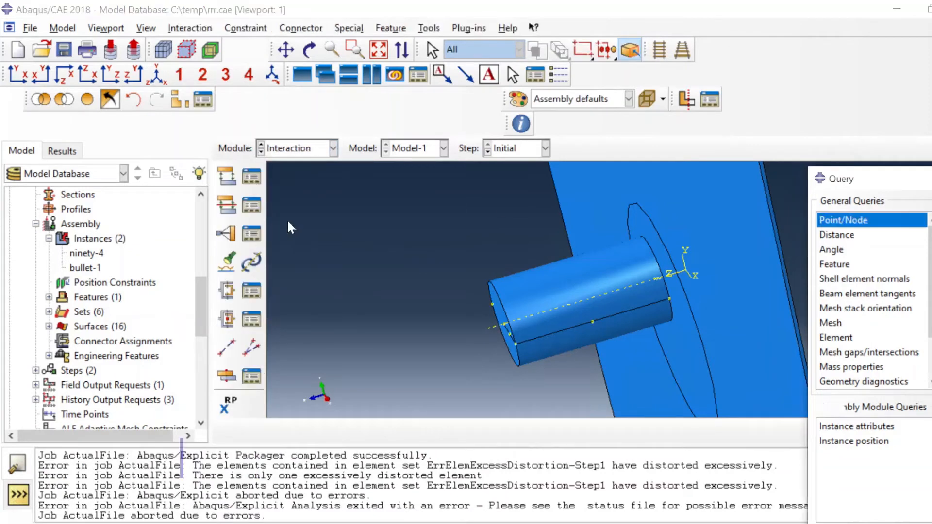
{"action": "left_click", "coordinate": [250, 235]}
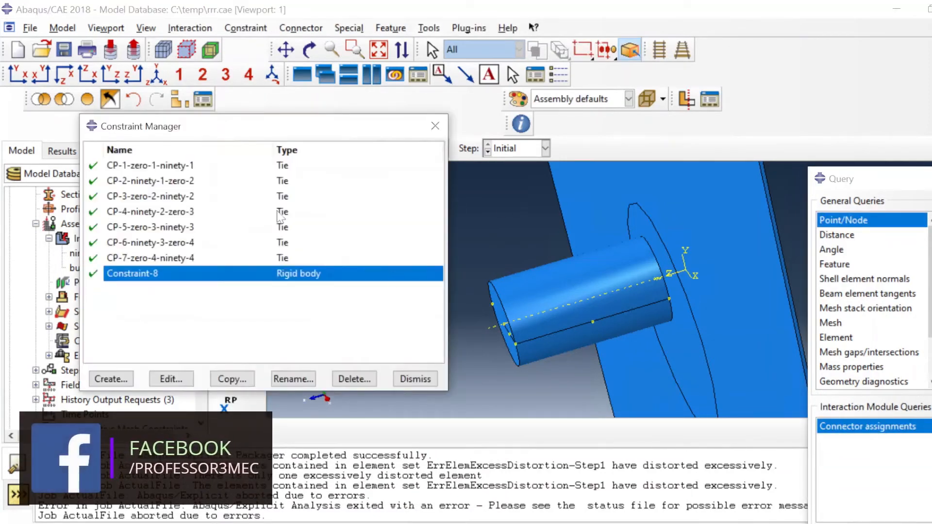
{"action": "left_click_drag", "start_coordinate": [163, 165], "coordinate": [161, 260]}
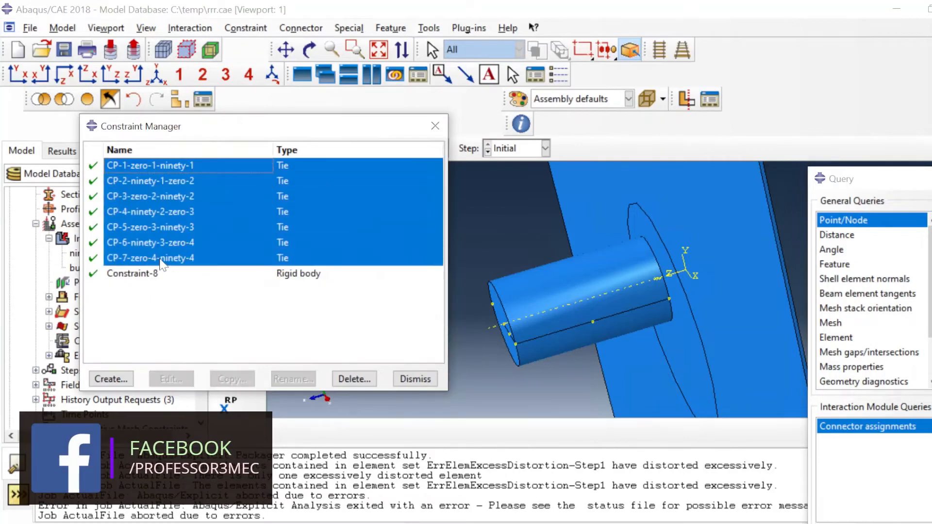
{"action": "left_click", "coordinate": [347, 387]}
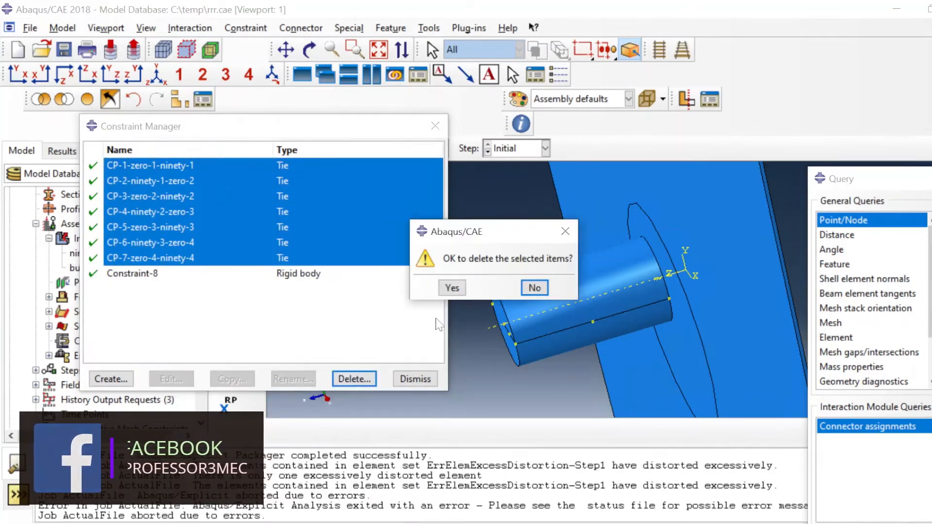
{"action": "left_click", "coordinate": [450, 288]}
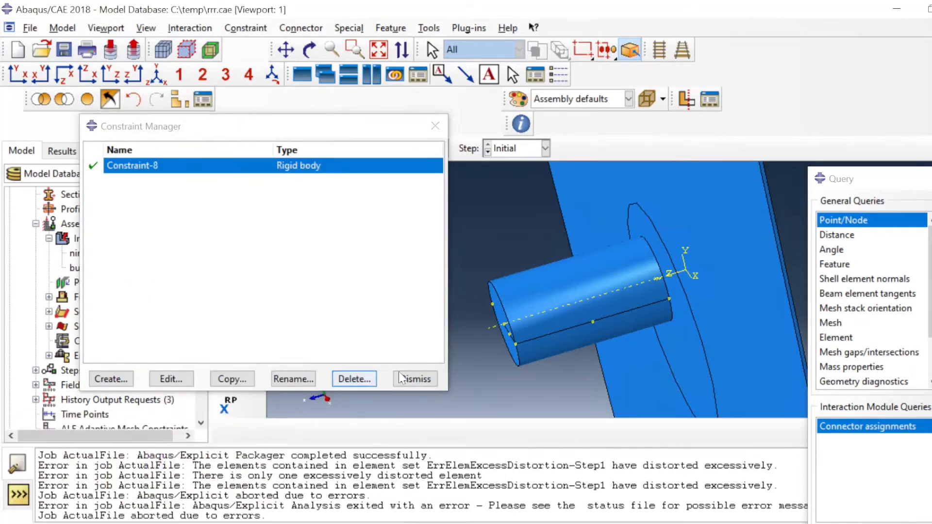
{"action": "left_click", "coordinate": [414, 378]}
- In the Load module, open the Boundary Condition Manager and review BC-1's encastre definition against the remaining plate
{"action": "left_click", "coordinate": [281, 148]}
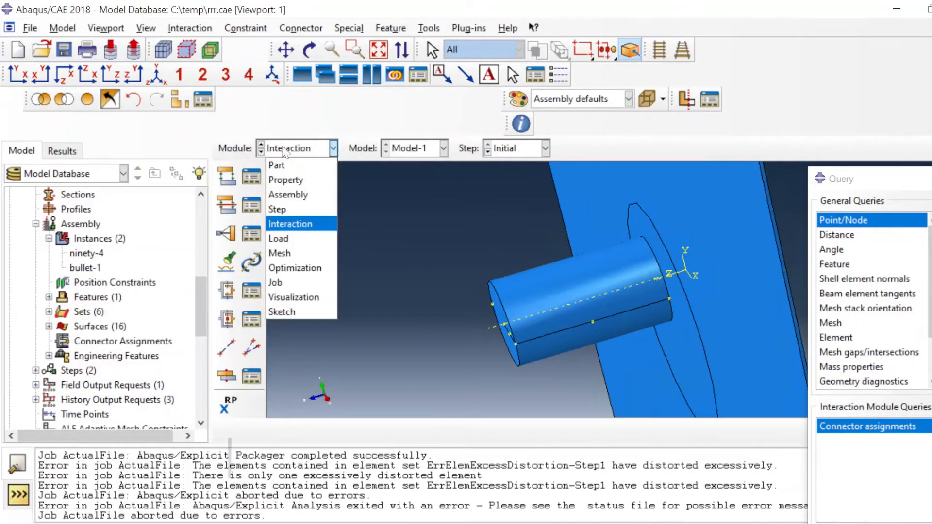
{"action": "left_click", "coordinate": [281, 238]}
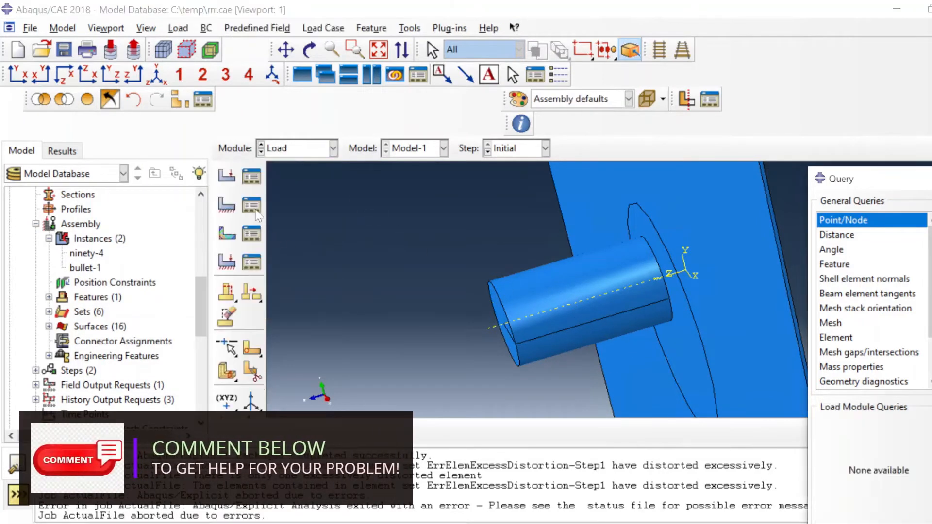
{"action": "left_click", "coordinate": [378, 51]}
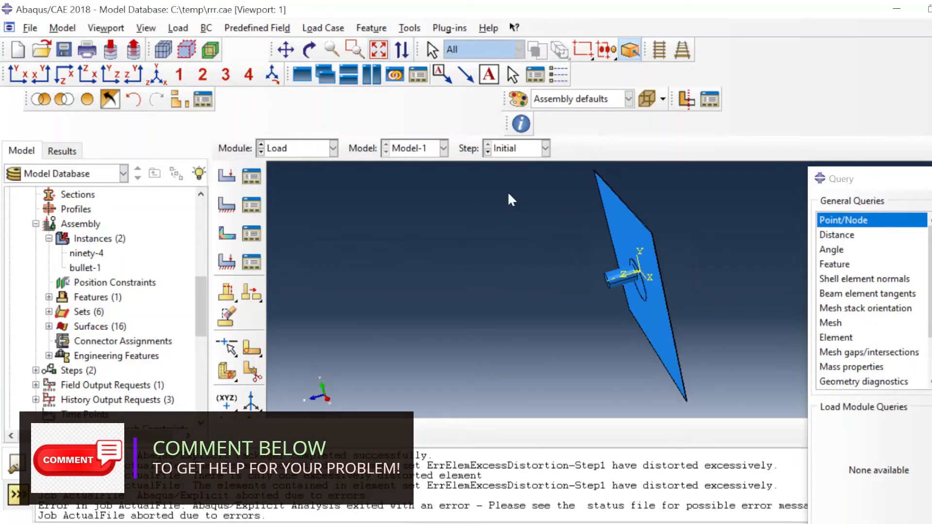
{"action": "left_click", "coordinate": [250, 208]}
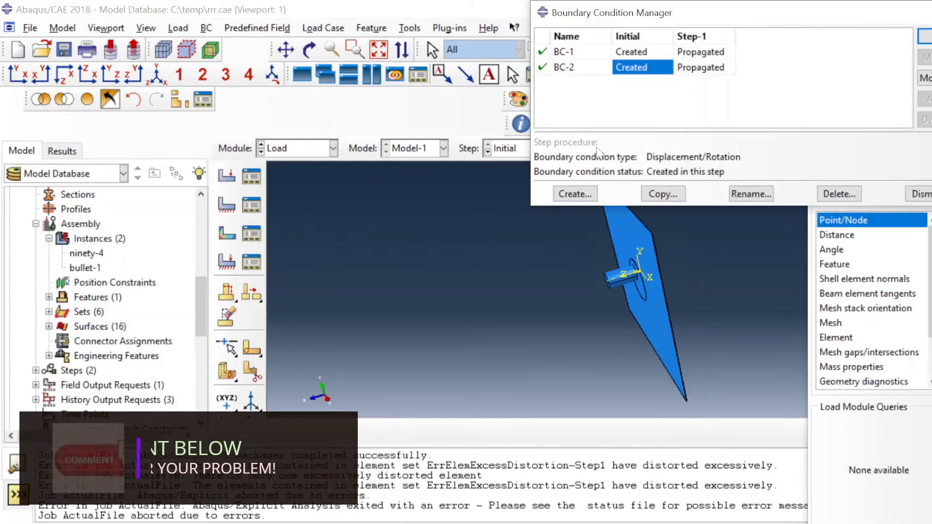
{"action": "left_click", "coordinate": [924, 40]}
{"action": "left_click", "coordinate": [489, 428]}
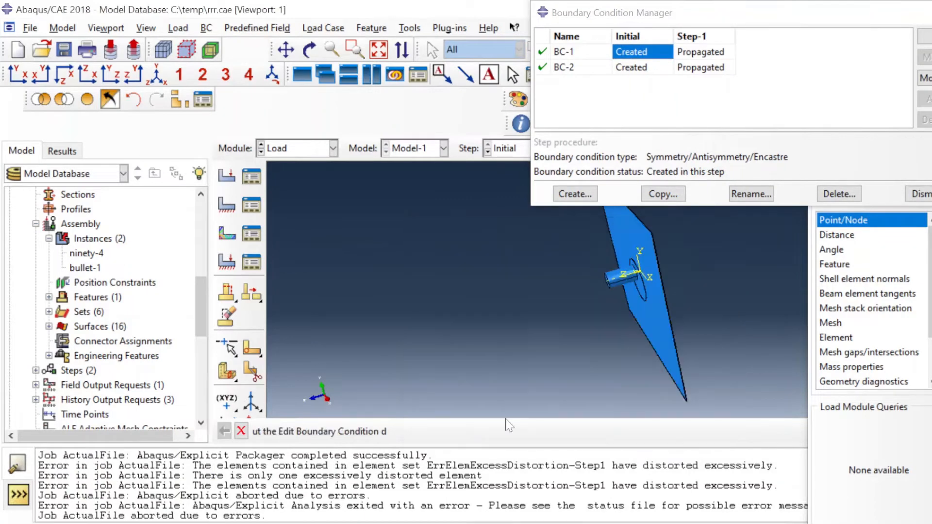
{"action": "scroll", "coordinate": [656, 250], "scroll_direction": "up", "scroll_amount": 5}
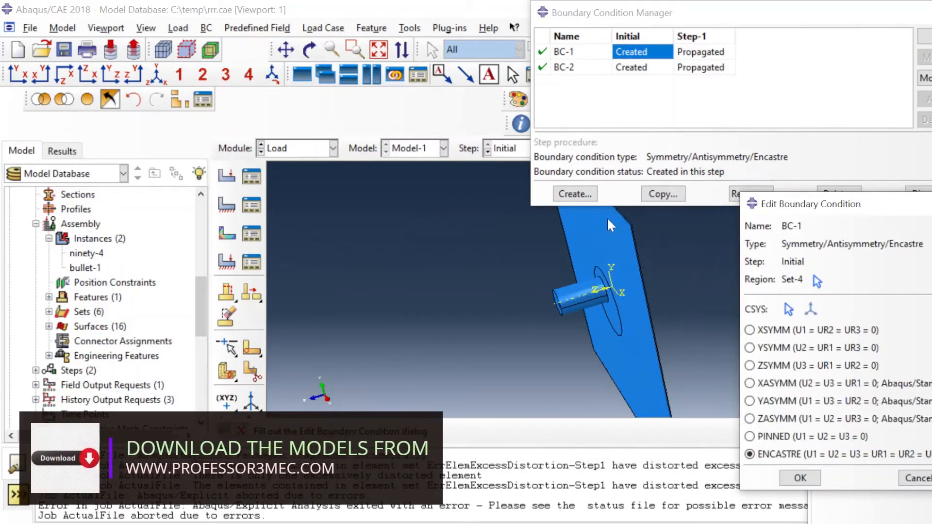
{"action": "left_click", "coordinate": [800, 478]}
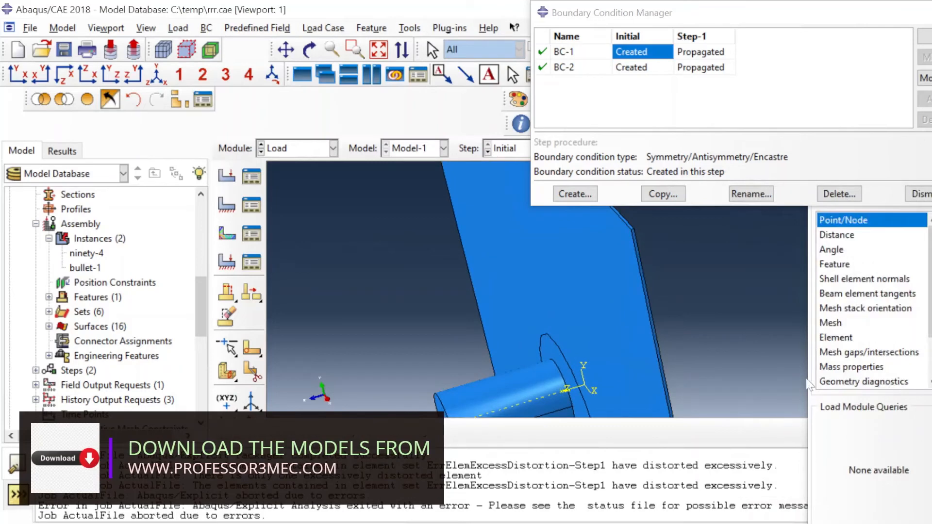
- Reopen boundary condition BC-1 and start reselecting its region directly on the geometry, closing the Query dialog
{"action": "left_click", "coordinate": [927, 37]}
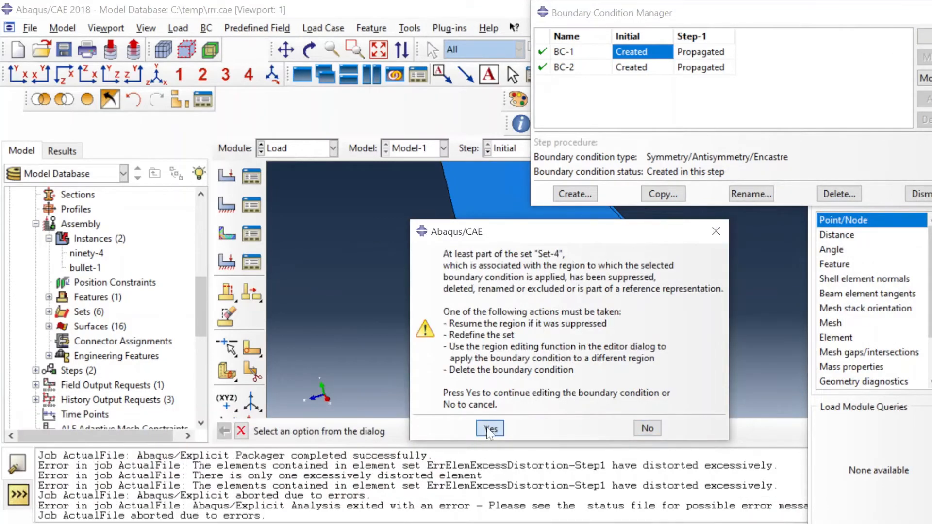
{"action": "left_click", "coordinate": [490, 430]}
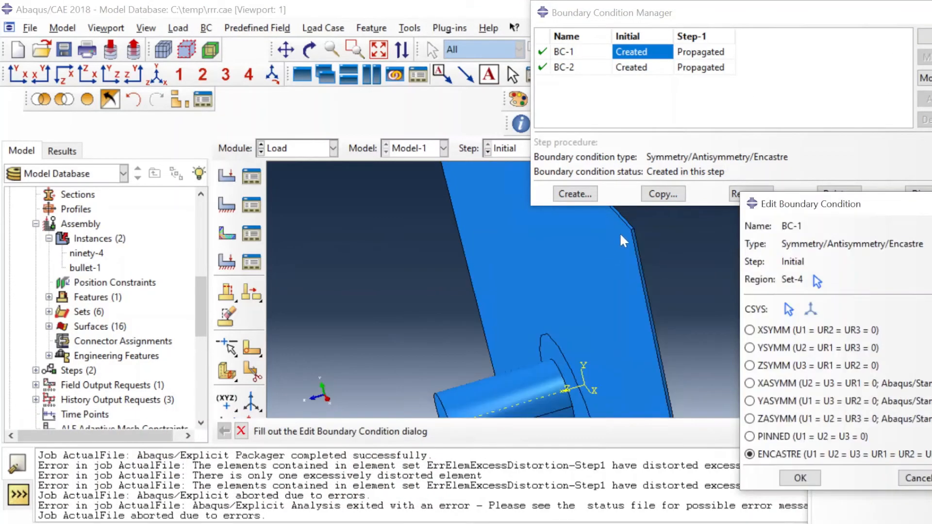
{"action": "left_click", "coordinate": [817, 282]}
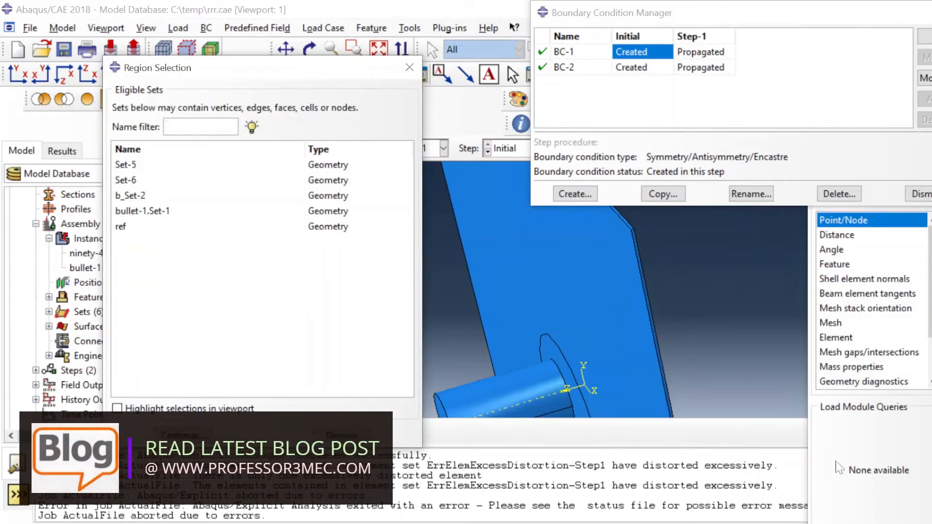
{"action": "left_click", "coordinate": [913, 262]}
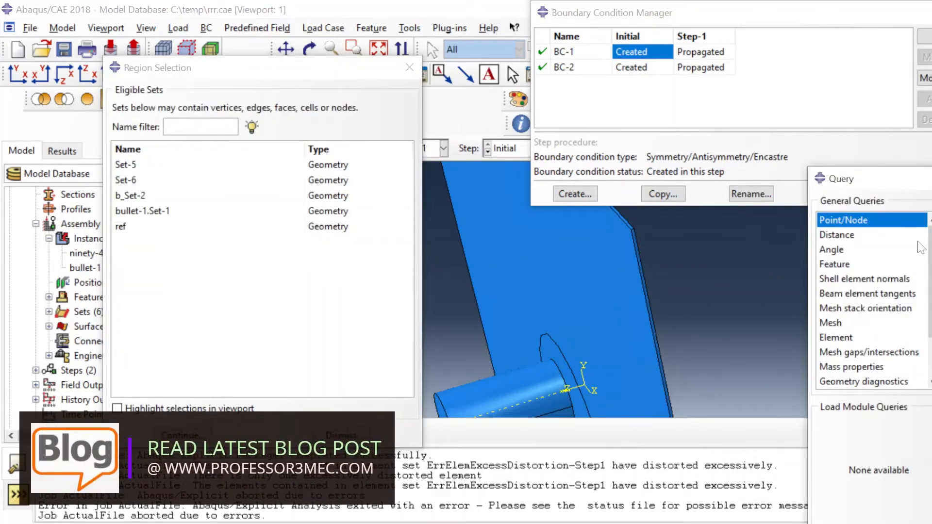
{"action": "left_click", "coordinate": [928, 178]}
{"action": "left_click", "coordinate": [863, 434]}
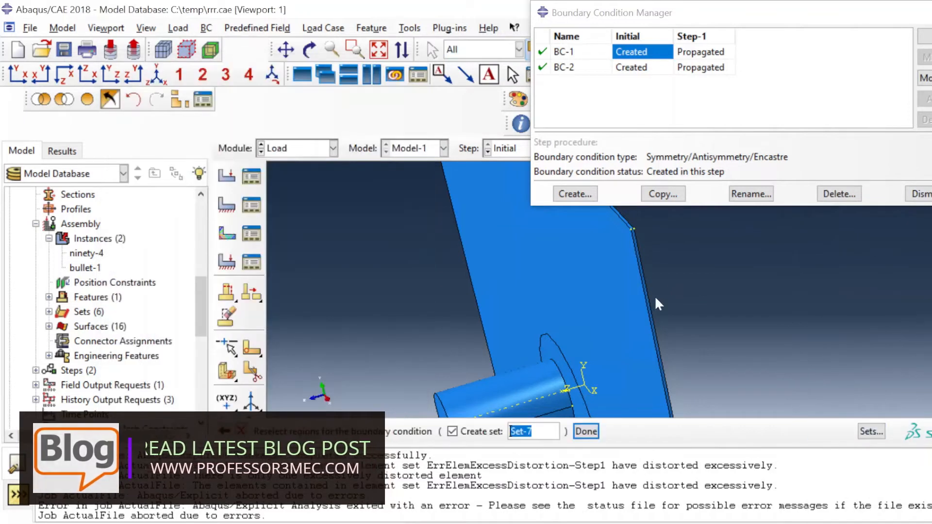
- Assign the four outer edge faces of the ninety-4 ply to BC-1 as Set-7, keeping Encastre, and close the manager
{"action": "left_click", "coordinate": [634, 242]}
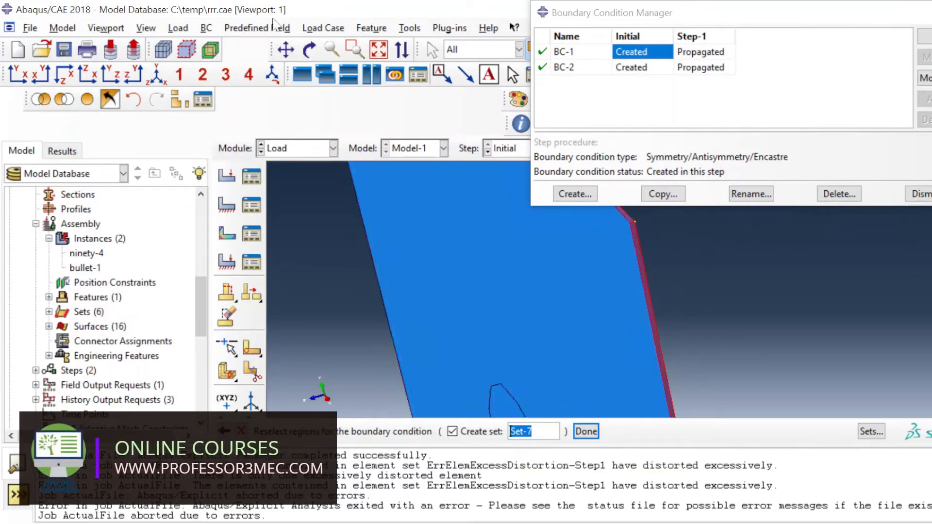
{"action": "left_click", "coordinate": [311, 51]}
{"action": "left_click_drag", "start_coordinate": [467, 377], "coordinate": [475, 275]}
{"action": "left_click_drag", "start_coordinate": [492, 312], "coordinate": [514, 300]}
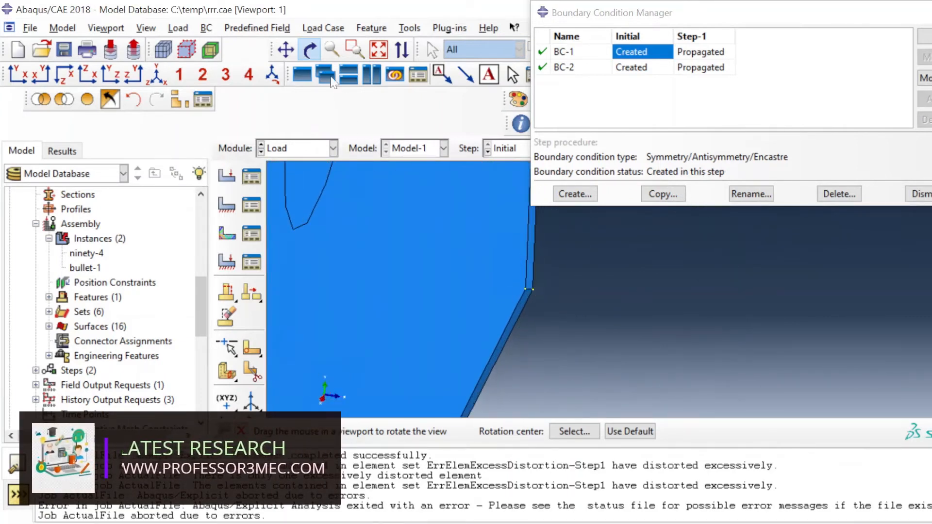
{"action": "left_click", "coordinate": [310, 48]}
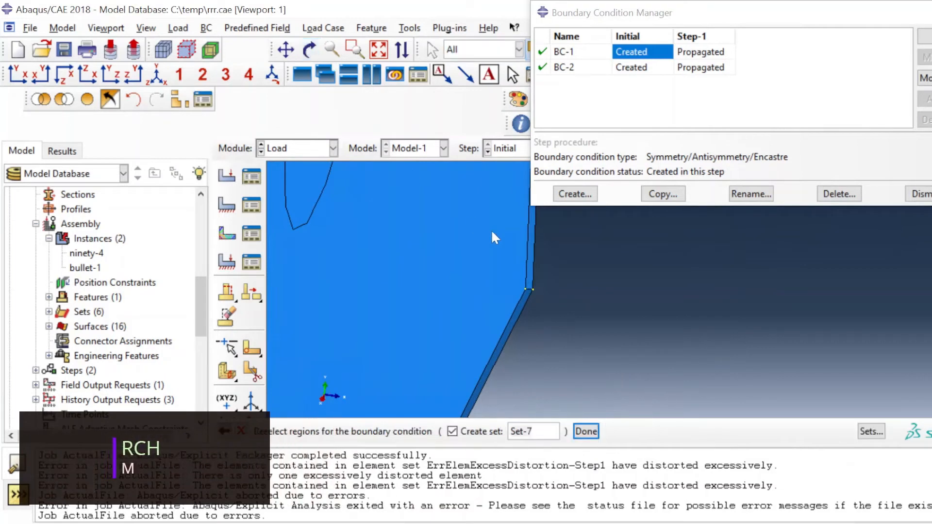
{"action": "left_click", "coordinate": [529, 261]}
{"action": "left_click", "coordinate": [521, 302], "text": "shift"}
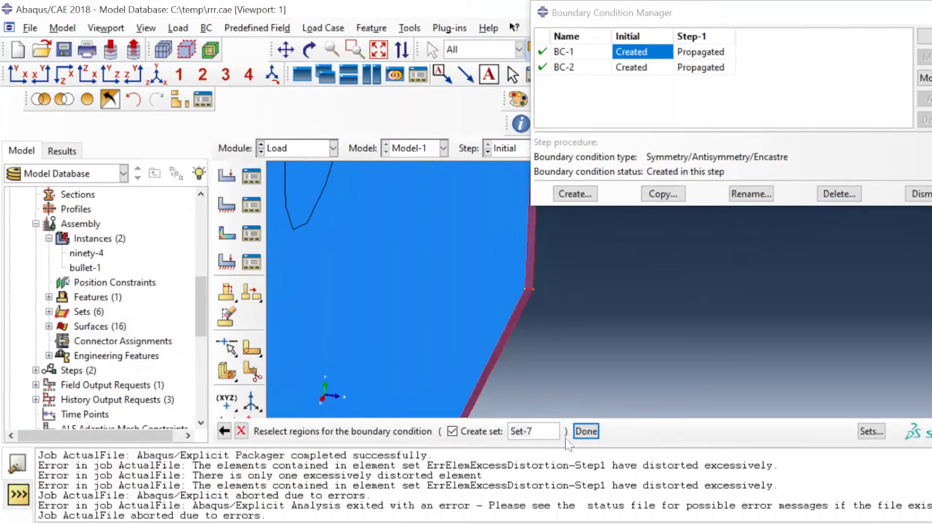
{"action": "left_click", "coordinate": [582, 432]}
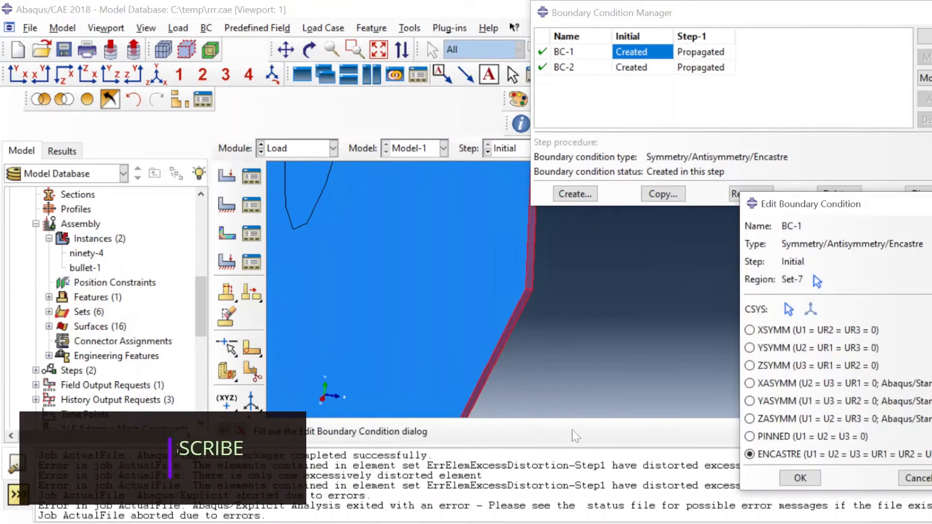
{"action": "left_click", "coordinate": [800, 478]}
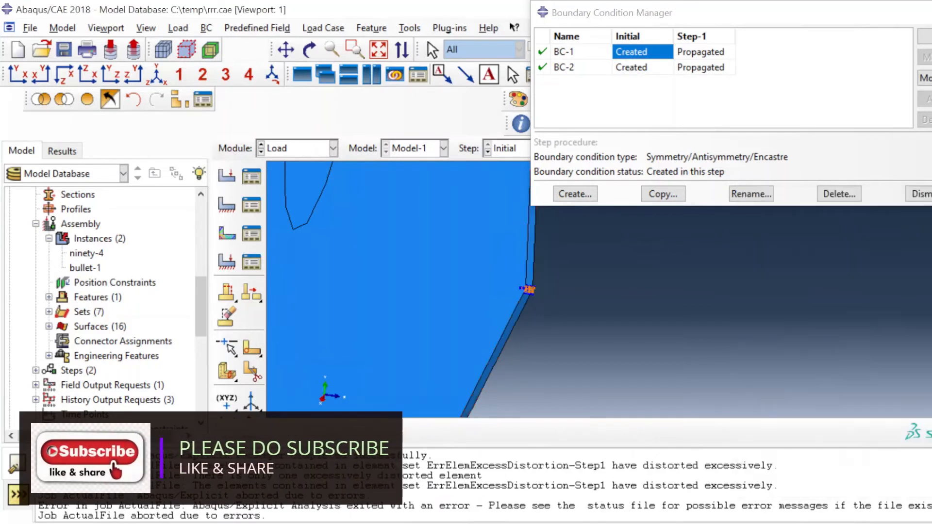
{"action": "left_click", "coordinate": [378, 50]}
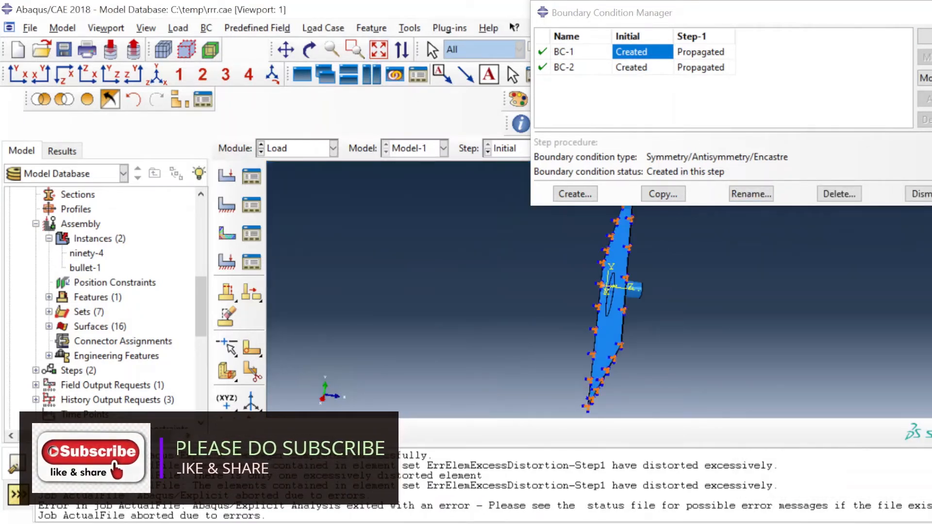
{"action": "left_click", "coordinate": [927, 194]}
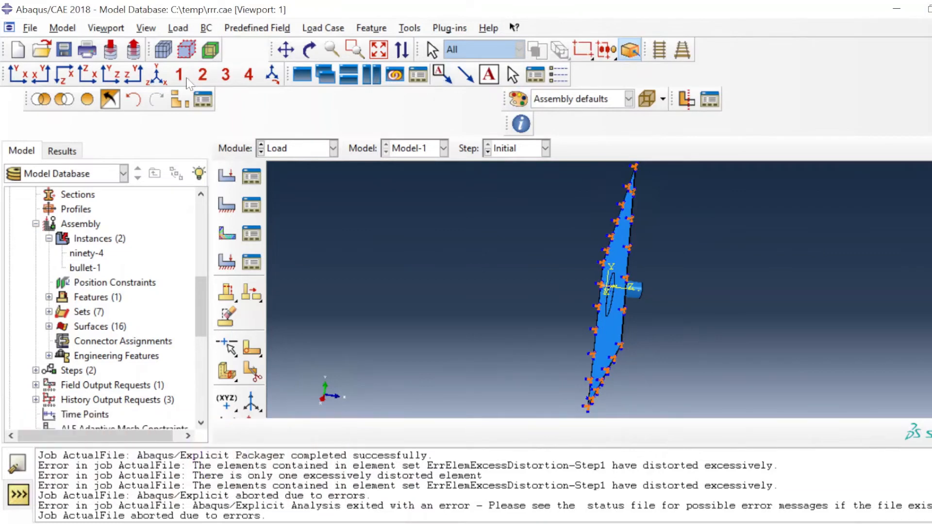
- Show the assembly in isometric view and check the region and constrained degrees of freedom of boundary condition BC-2
{"action": "left_click", "coordinate": [155, 79]}
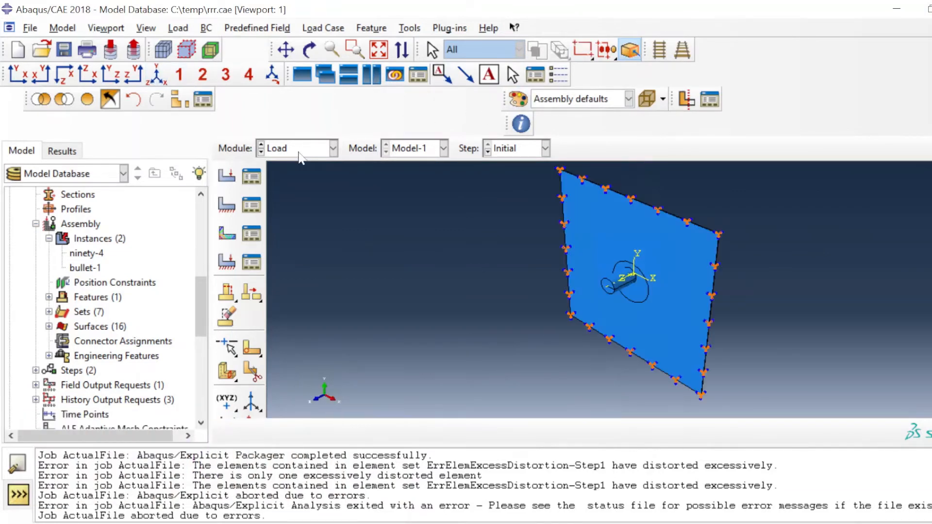
{"action": "left_click", "coordinate": [250, 208]}
{"action": "left_click", "coordinate": [648, 69]}
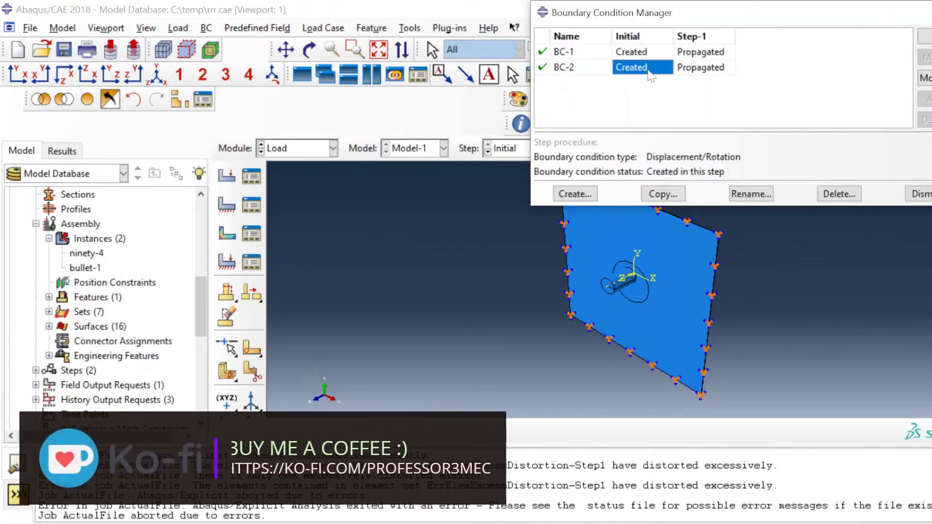
{"action": "left_click", "coordinate": [927, 36]}
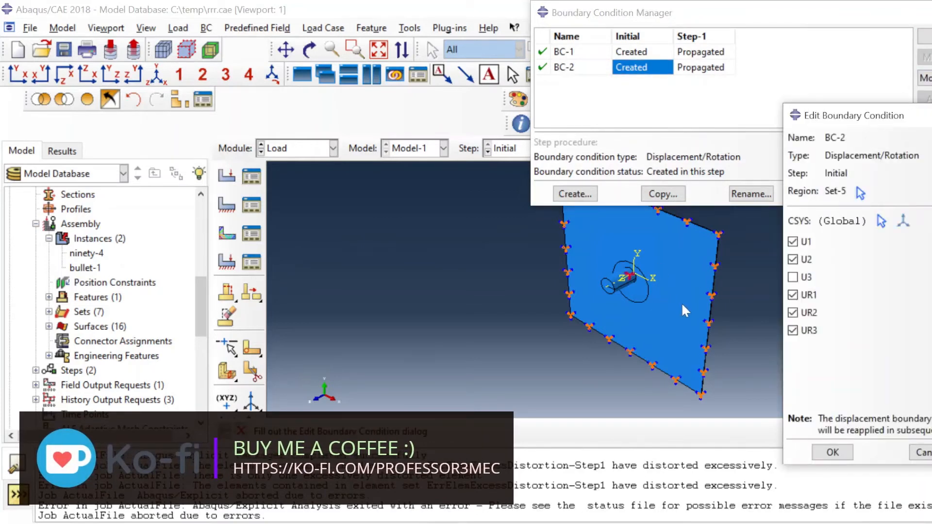
{"action": "left_click", "coordinate": [834, 452]}
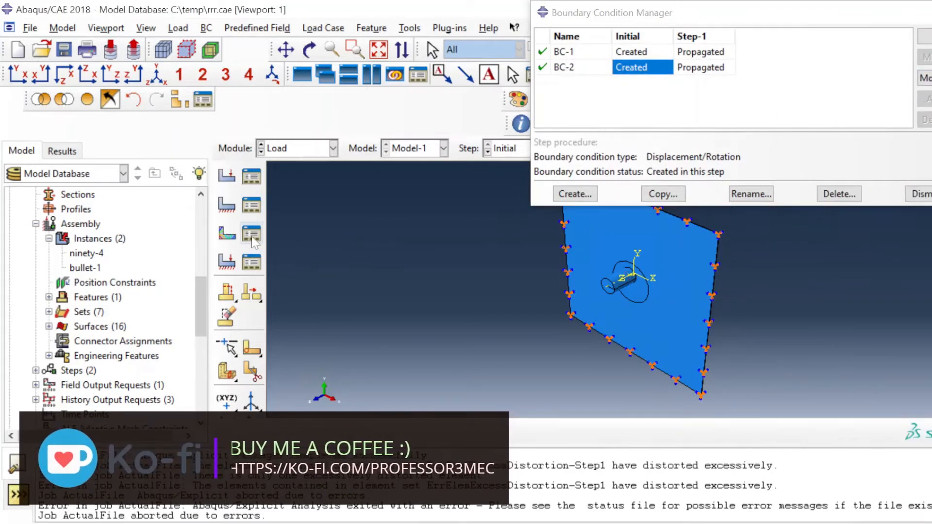
- Check the region and velocity components of Predefined Field-1, leaving its definition as it is
{"action": "left_click", "coordinate": [251, 293]}
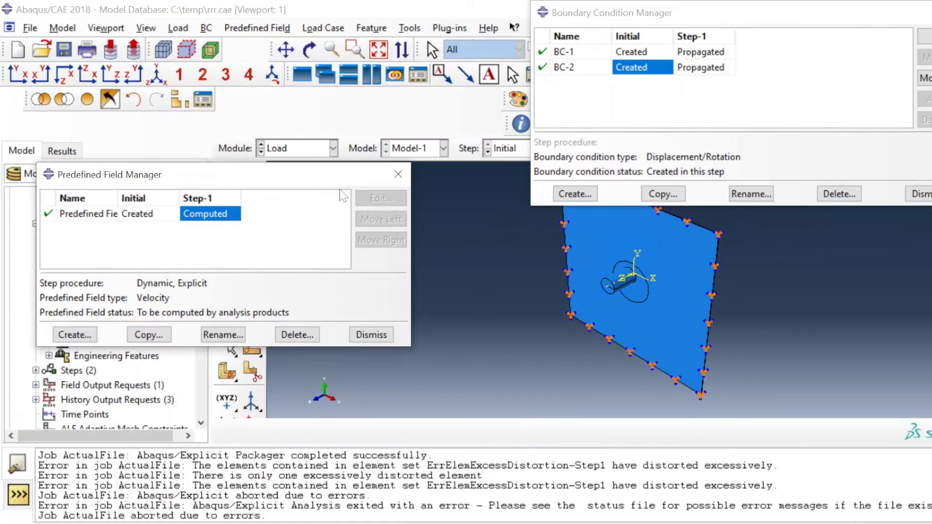
{"action": "left_click", "coordinate": [157, 215]}
{"action": "left_click", "coordinate": [364, 204]}
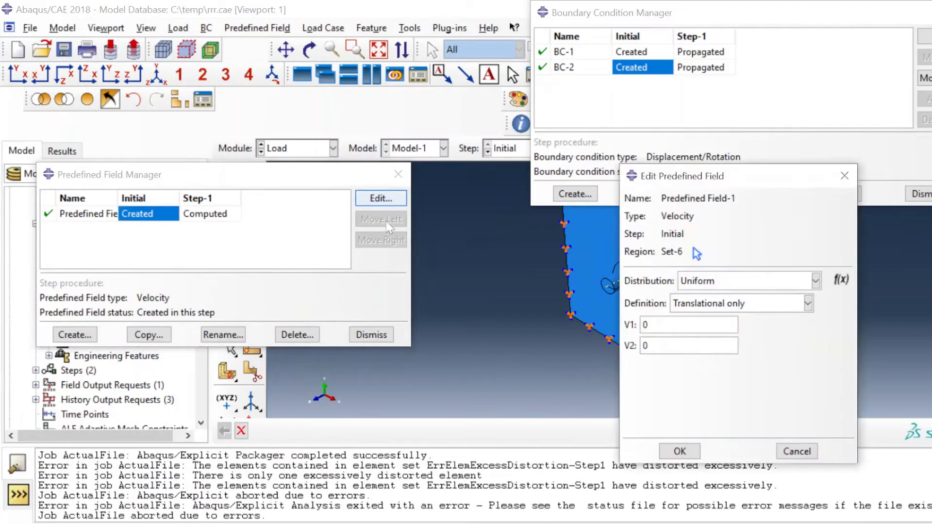
{"action": "left_click", "coordinate": [677, 450]}
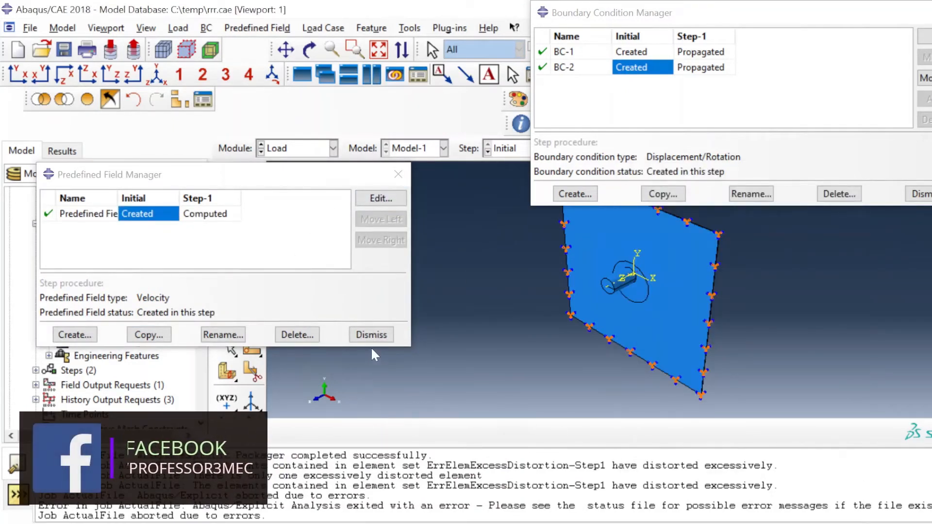
{"action": "left_click", "coordinate": [372, 334]}
- In the Step module, set the time period of the explicit step Step-1 to 4E-05
{"action": "left_click", "coordinate": [317, 148]}
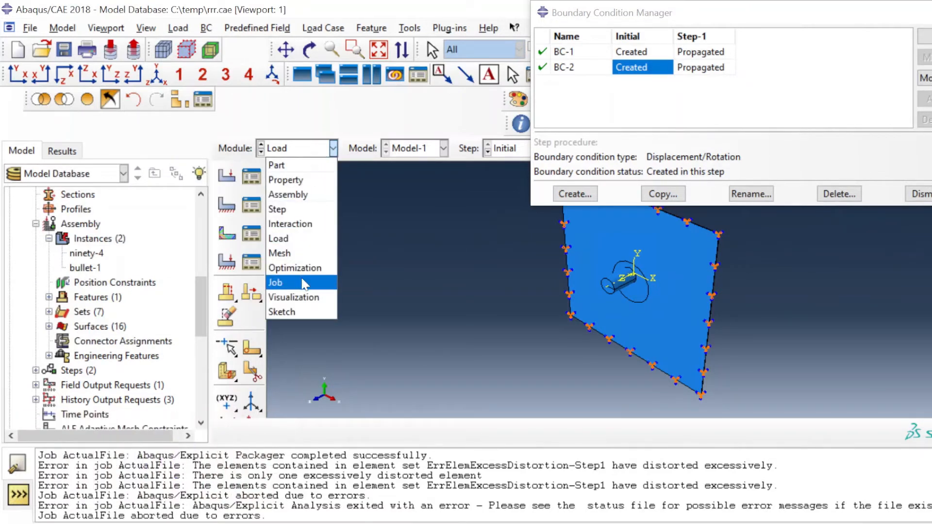
{"action": "left_click", "coordinate": [296, 209]}
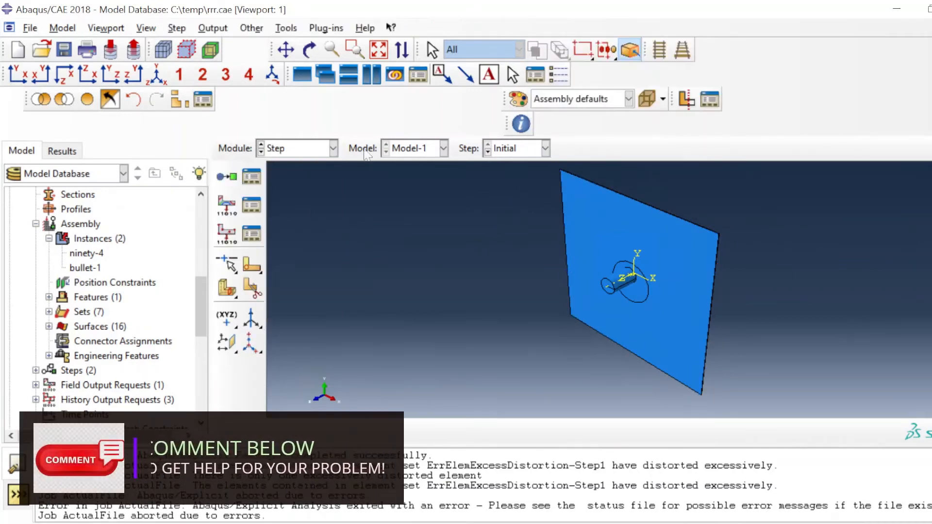
{"action": "left_click", "coordinate": [251, 177]}
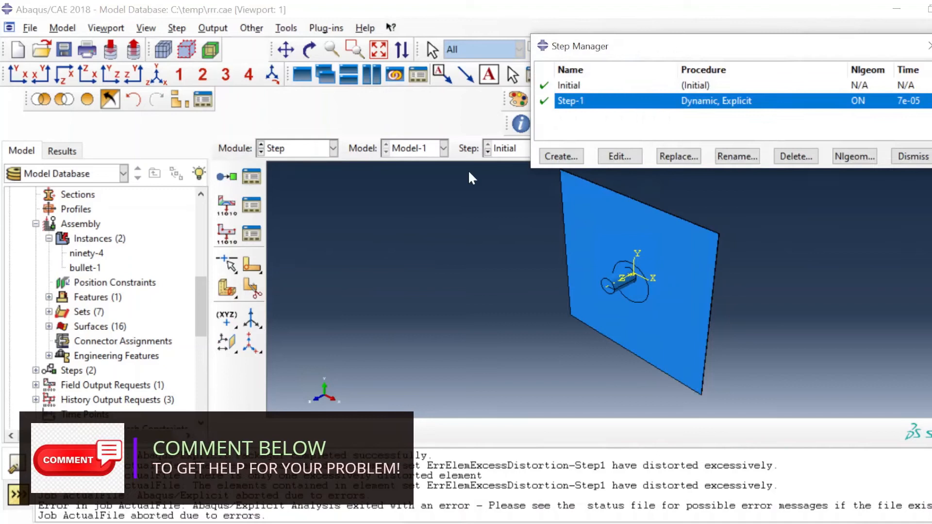
{"action": "left_click", "coordinate": [621, 158]}
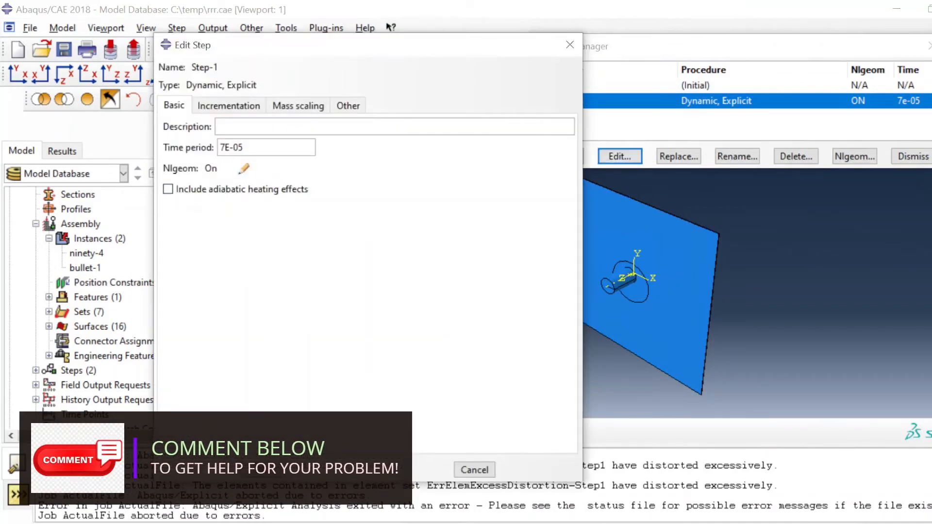
{"action": "left_click_drag", "start_coordinate": [225, 148], "coordinate": [218, 147]}
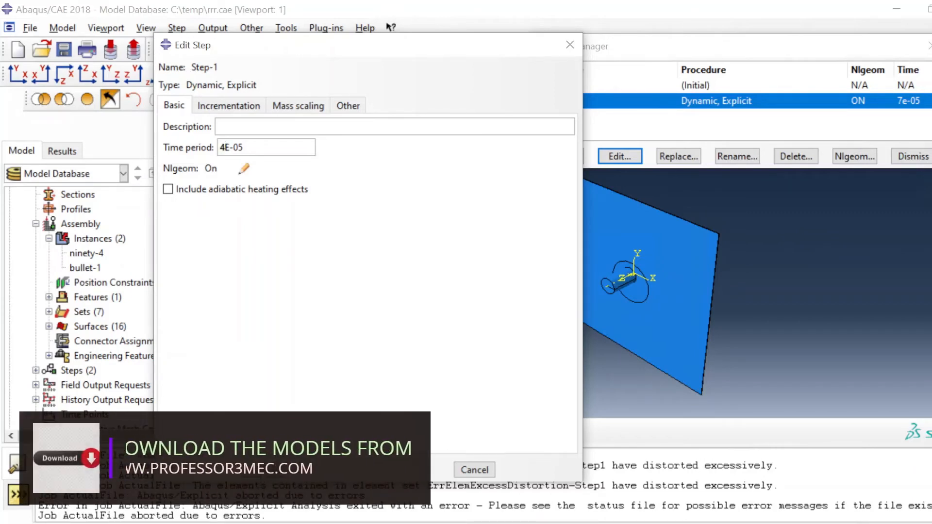
{"action": "left_click", "coordinate": [262, 470]}
- Switch to the Job module and resubmit the full analysis job ActualFile, confirming the submission
{"action": "left_click", "coordinate": [294, 150]}
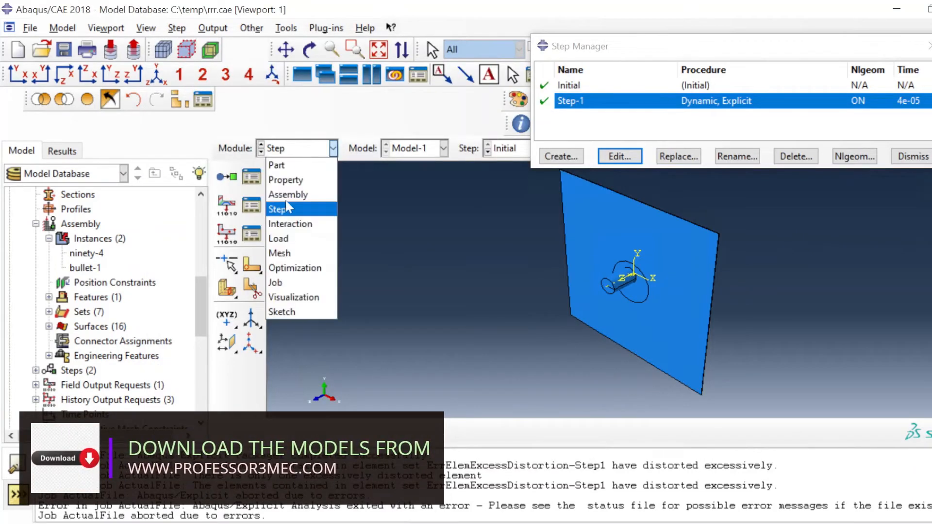
{"action": "left_click", "coordinate": [286, 282]}
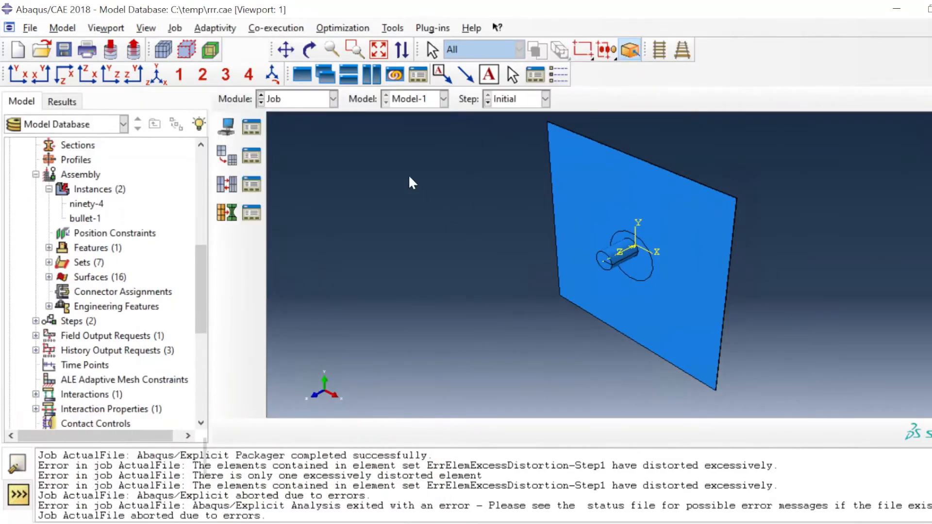
{"action": "left_click", "coordinate": [251, 131]}
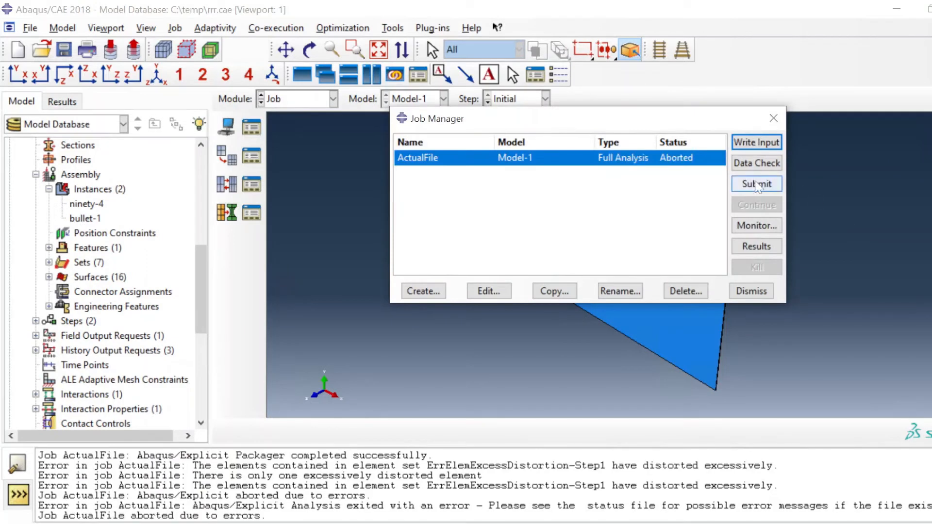
{"action": "left_click", "coordinate": [756, 186]}
{"action": "left_click", "coordinate": [860, 235]}
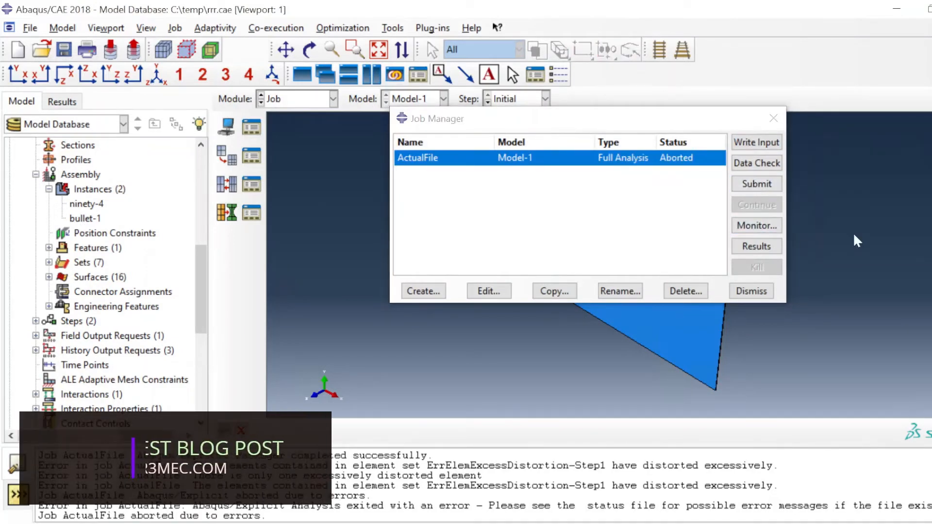
- Monitor the job ActualFile and read its error messages, and move the job manager aside
{"action": "left_click", "coordinate": [760, 229]}
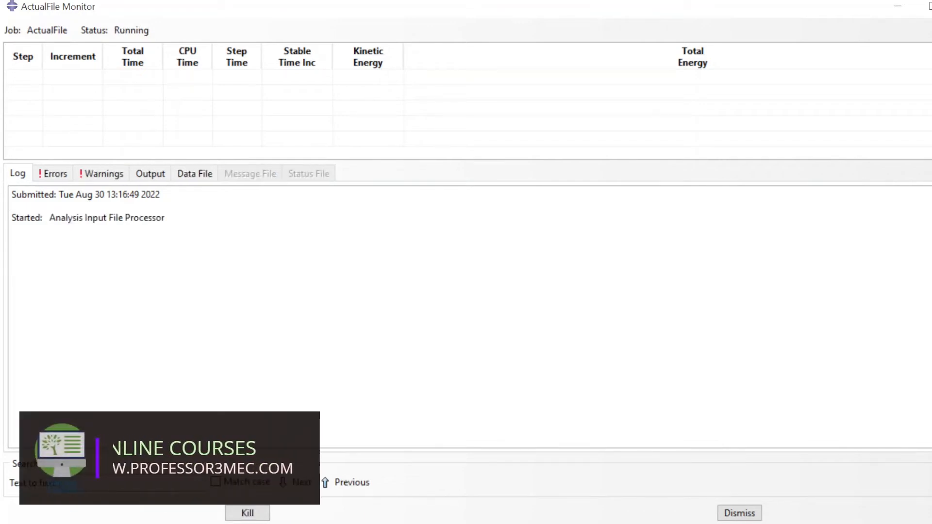
{"action": "left_click", "coordinate": [55, 174]}
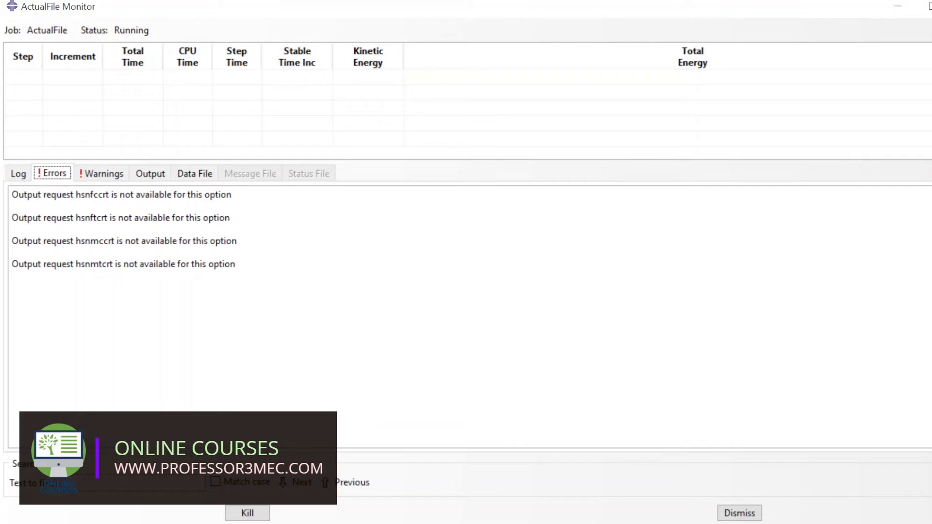
{"action": "left_click", "coordinate": [931, 6]}
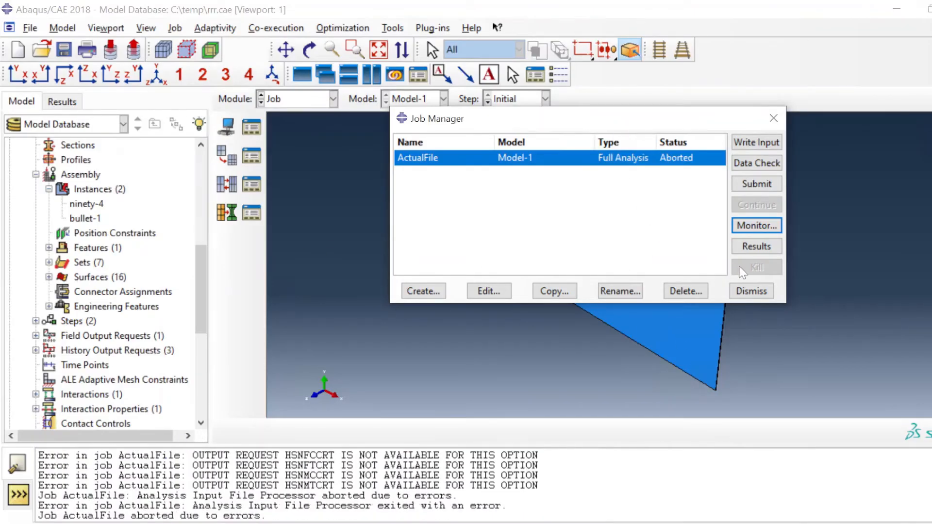
{"action": "left_click_drag", "start_coordinate": [467, 113], "coordinate": [592, 257]}
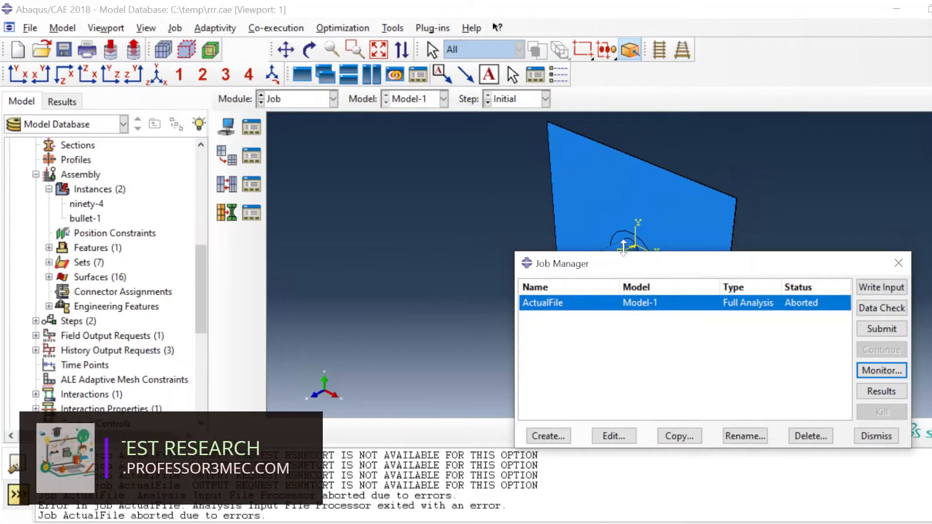
- In the Step module, check the basic settings of the explicit step Step-1, leaving them as they are
{"action": "left_click", "coordinate": [276, 99]}
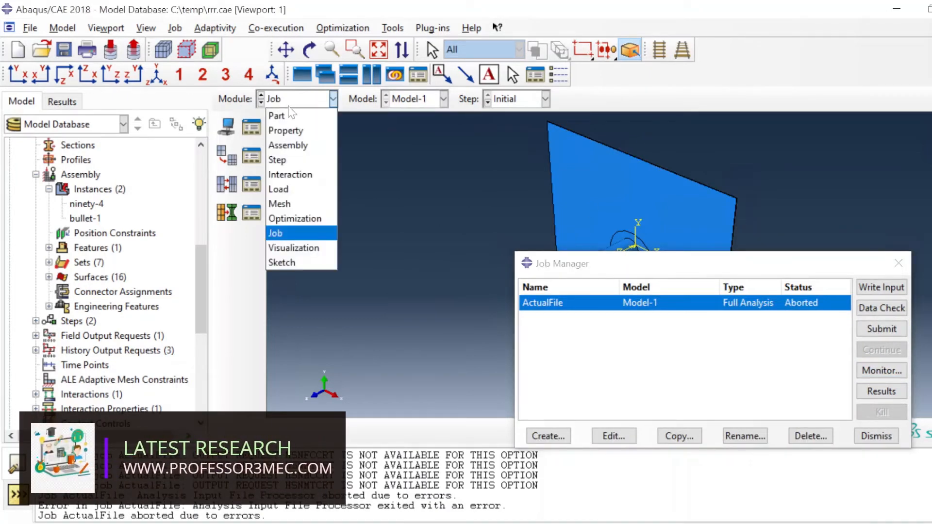
{"action": "left_click", "coordinate": [291, 163]}
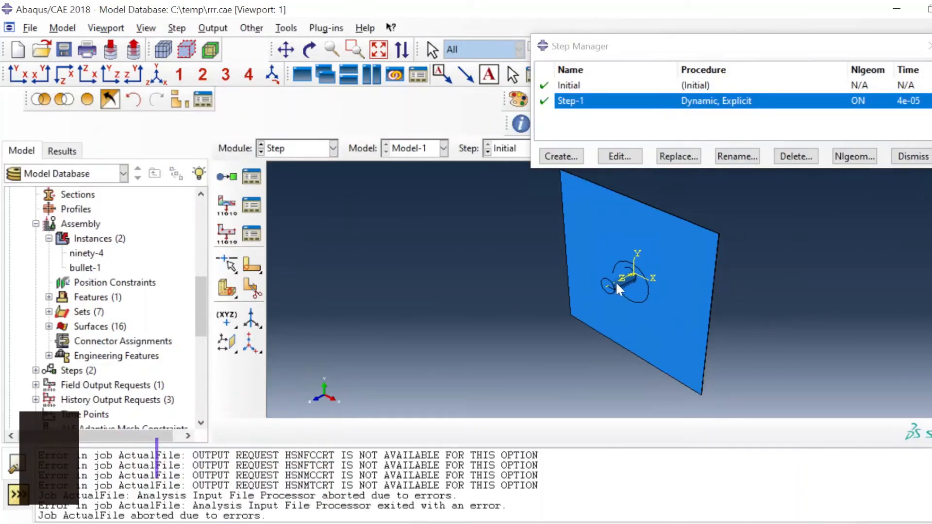
{"action": "left_click", "coordinate": [614, 159]}
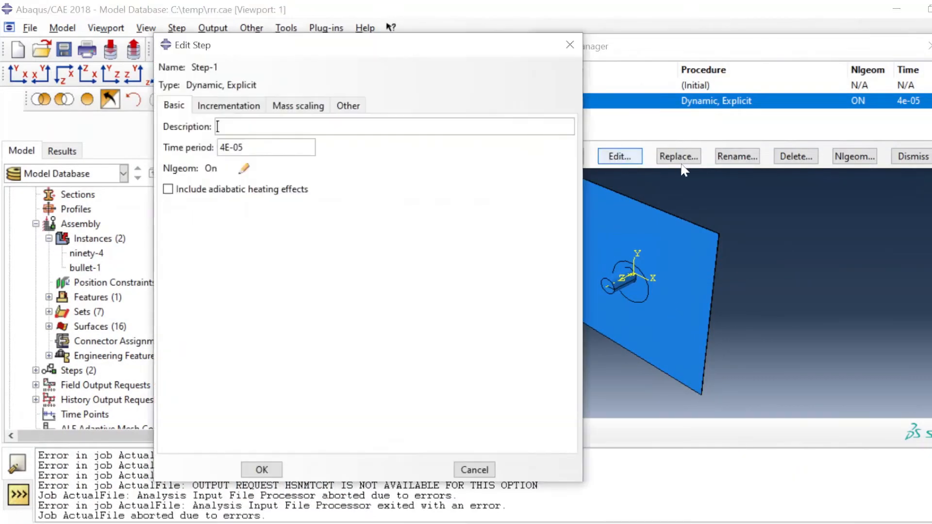
{"action": "left_click", "coordinate": [570, 44]}
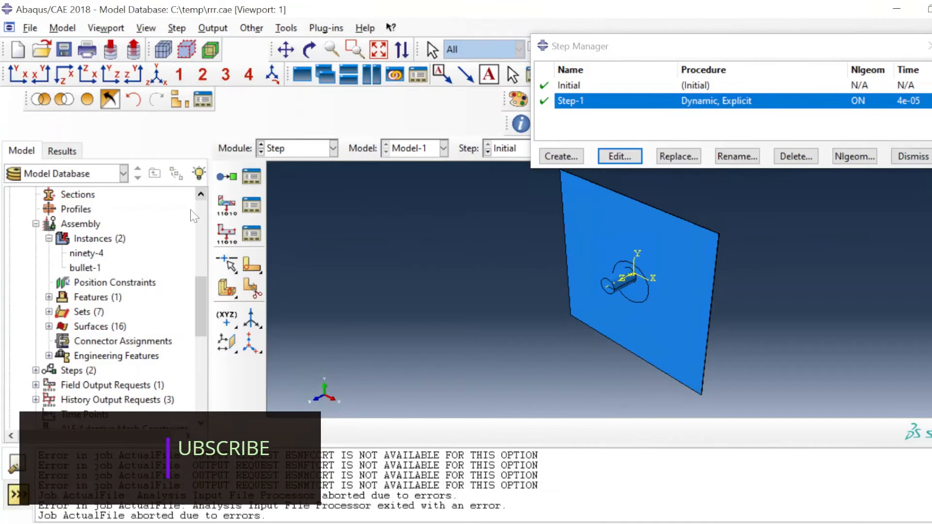
- Remove the Hashin variables HSNFTCRT, HSNFCCRT, HSNMTCRT and HSNMCCRT from field output request F-Output-1 and close its manager
{"action": "left_click", "coordinate": [253, 210]}
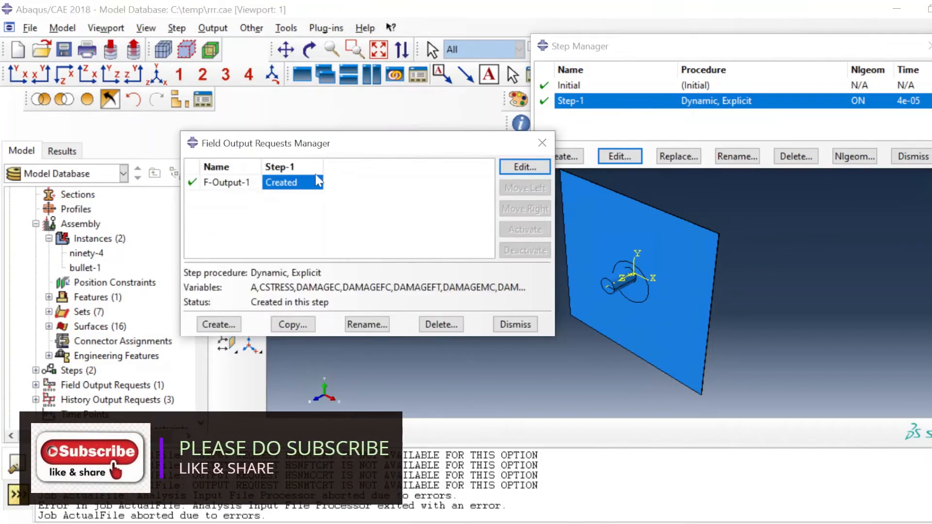
{"action": "left_click", "coordinate": [509, 168]}
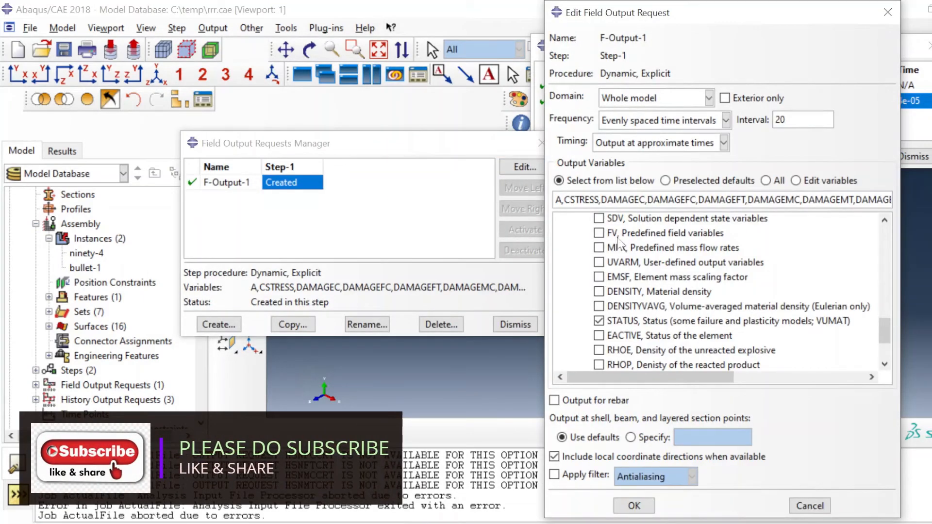
{"action": "scroll", "coordinate": [624, 281], "scroll_direction": "down", "scroll_amount": 3}
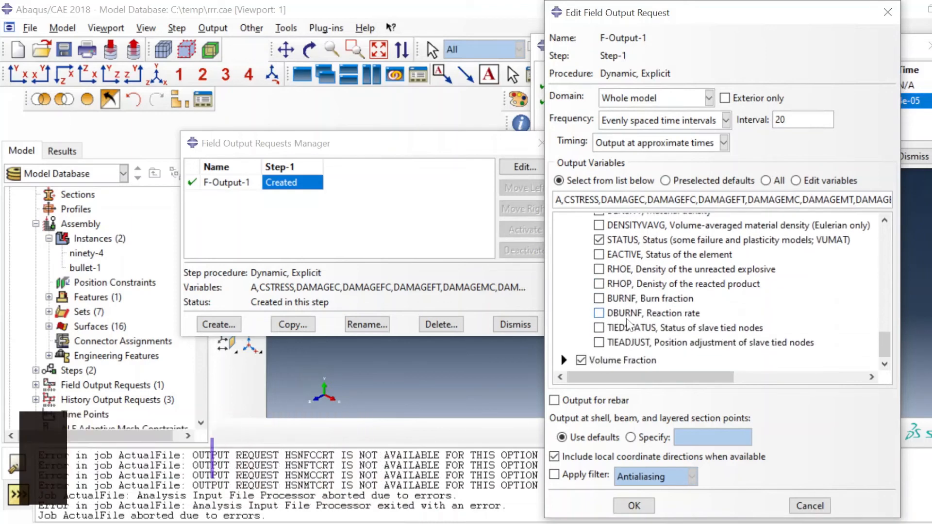
{"action": "scroll", "coordinate": [630, 323], "scroll_direction": "up", "scroll_amount": 8}
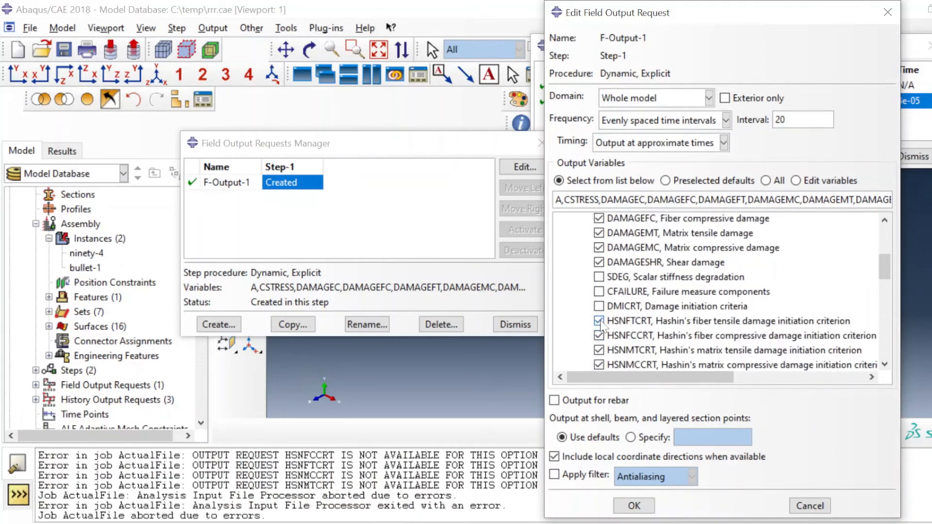
{"action": "left_click", "coordinate": [599, 321]}
{"action": "left_click", "coordinate": [599, 336]}
{"action": "left_click", "coordinate": [599, 350]}
{"action": "scroll", "coordinate": [601, 352], "scroll_direction": "down", "scroll_amount": 1}
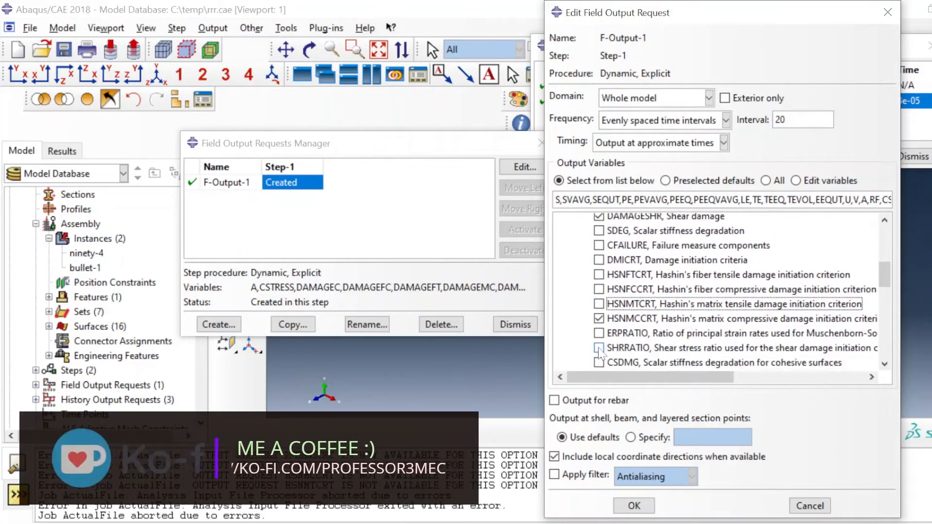
{"action": "left_click", "coordinate": [599, 319]}
{"action": "left_click", "coordinate": [625, 508]}
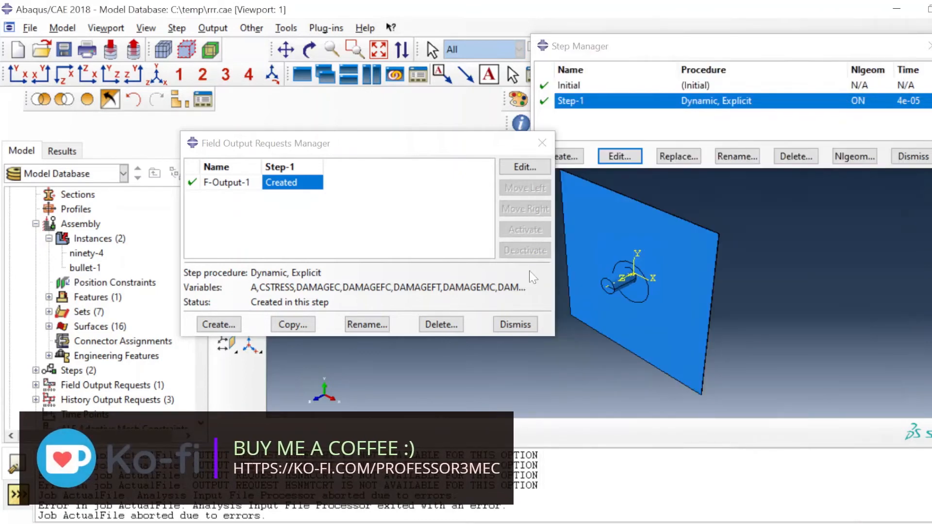
{"action": "left_click", "coordinate": [495, 329]}
- Return to the Job module and rerun ActualFile with the reduced field output request
{"action": "left_click", "coordinate": [333, 148]}
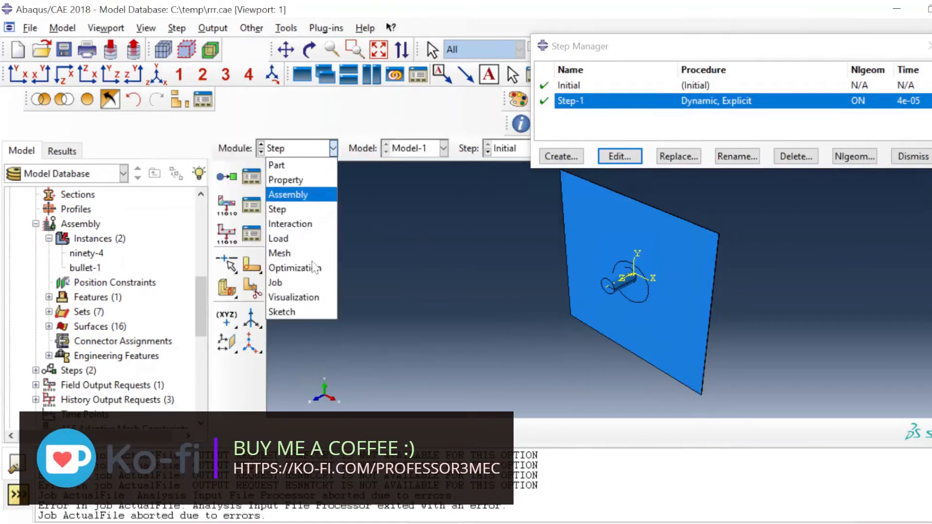
{"action": "left_click", "coordinate": [305, 280]}
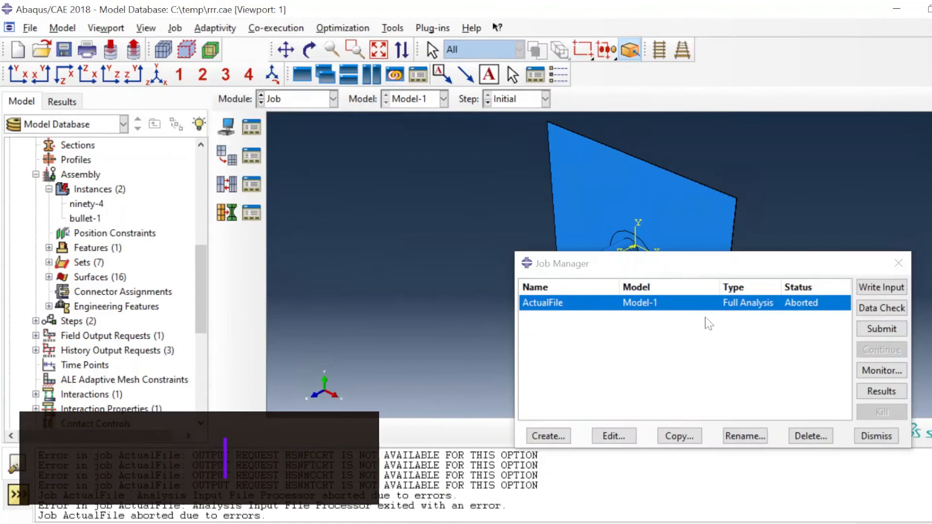
{"action": "left_click", "coordinate": [882, 329]}
{"action": "left_click", "coordinate": [862, 236]}
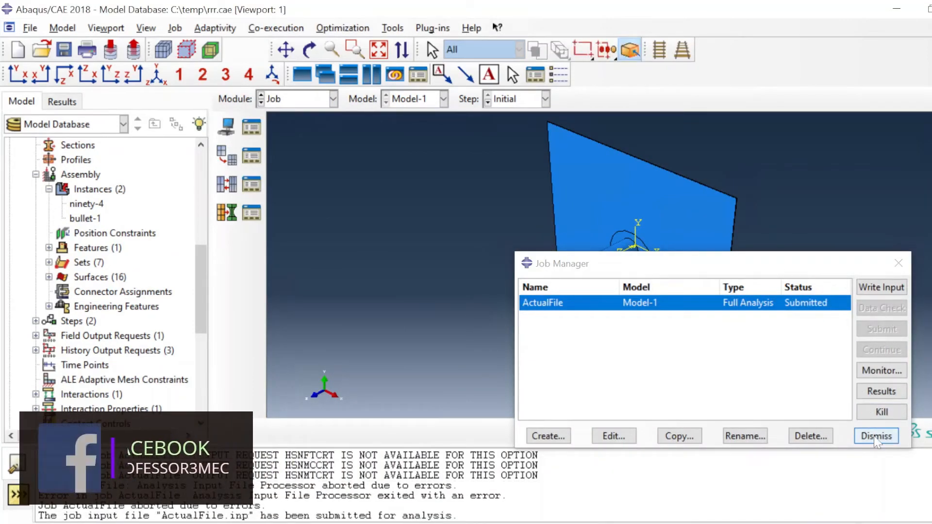
- Monitor the progress and written output frames of the running job ActualFile, and return to the main window
{"action": "left_click", "coordinate": [875, 371]}
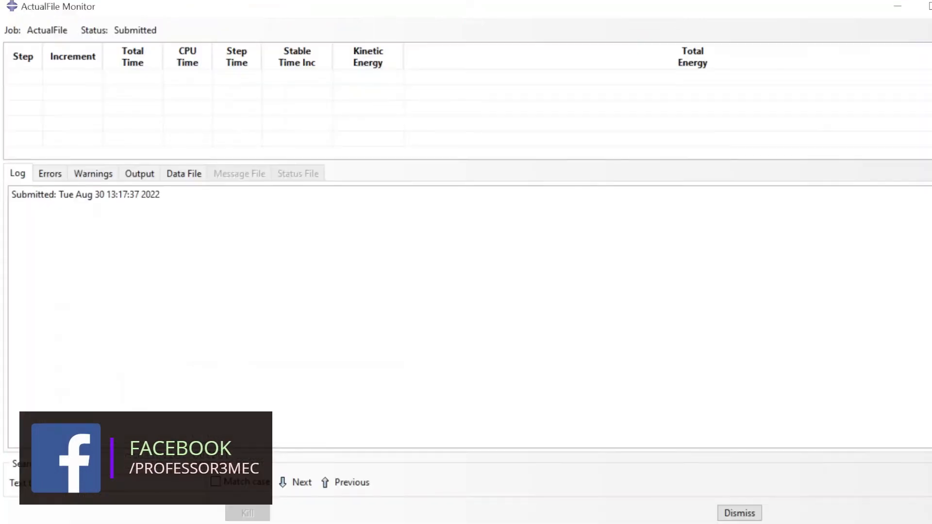
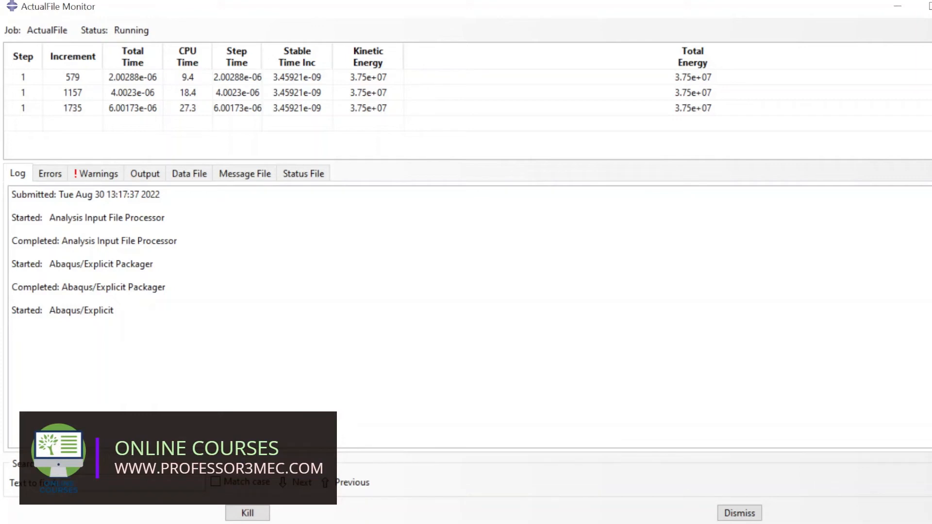
{"action": "left_click", "coordinate": [145, 174]}
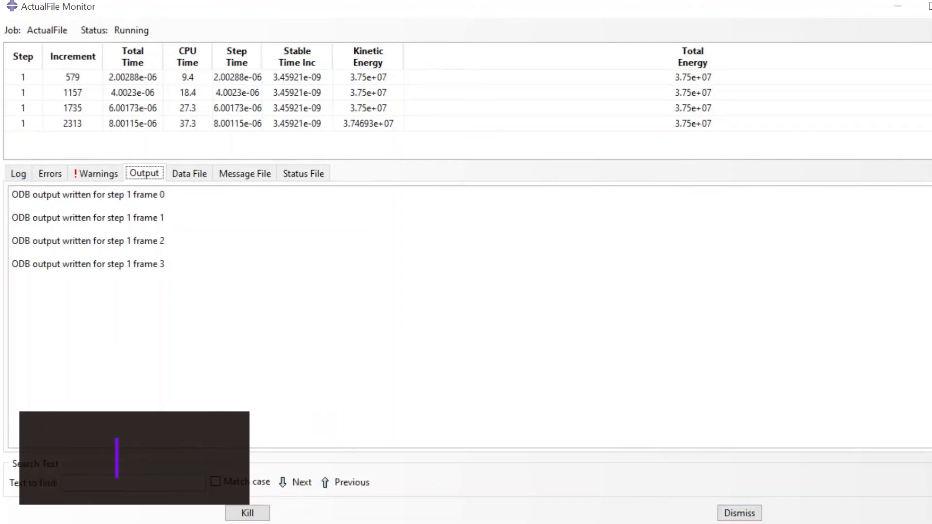
{"action": "mouse_move", "coordinate": [707, 523]}
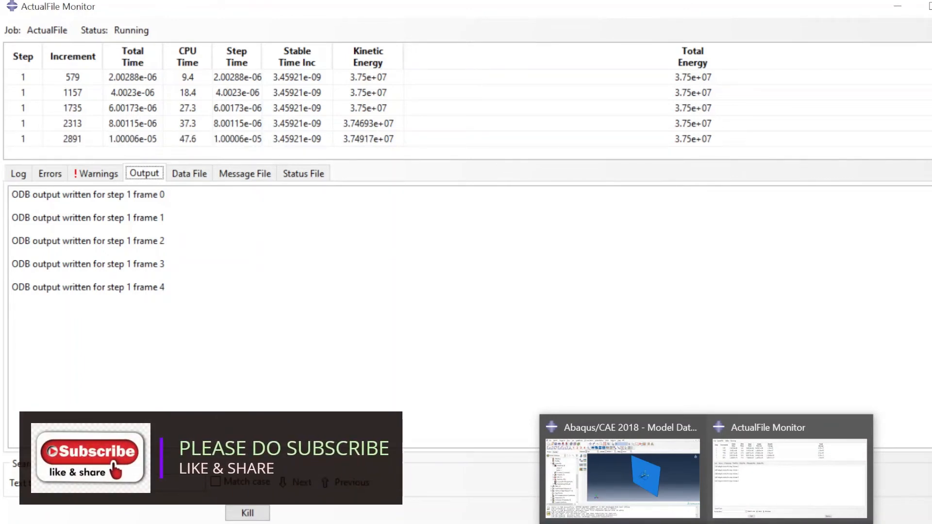
{"action": "left_click", "coordinate": [622, 473]}
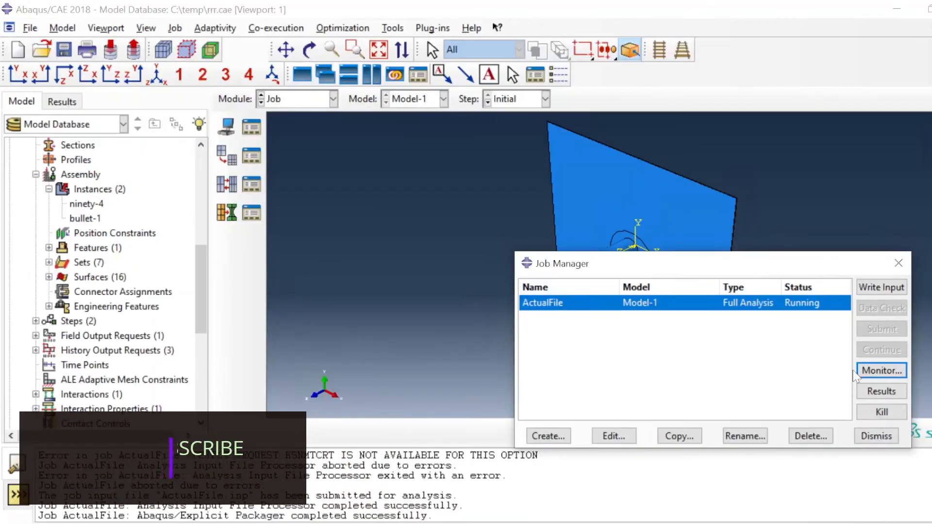
- Load the results of ActualFile, plot Mises stress contours on the deformed shape and inspect the impact zone up close
{"action": "left_click", "coordinate": [882, 392]}
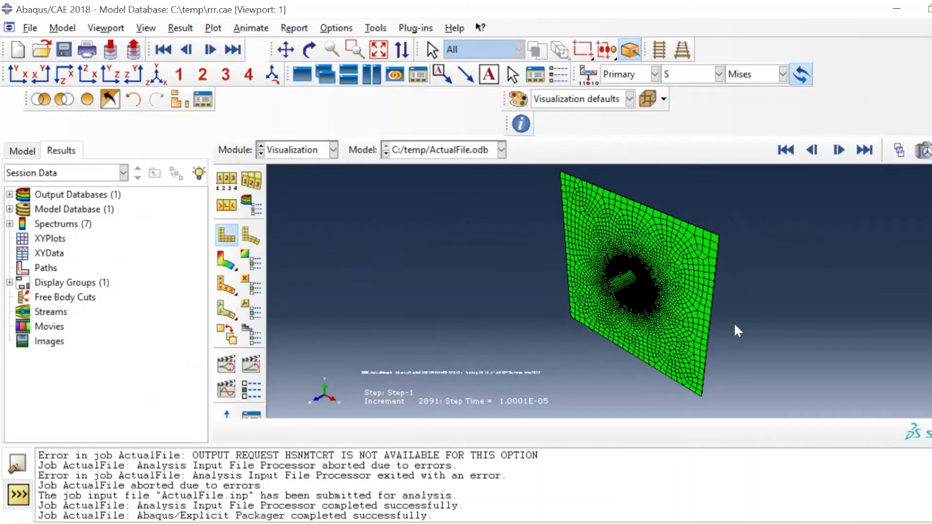
{"action": "left_click", "coordinate": [234, 267]}
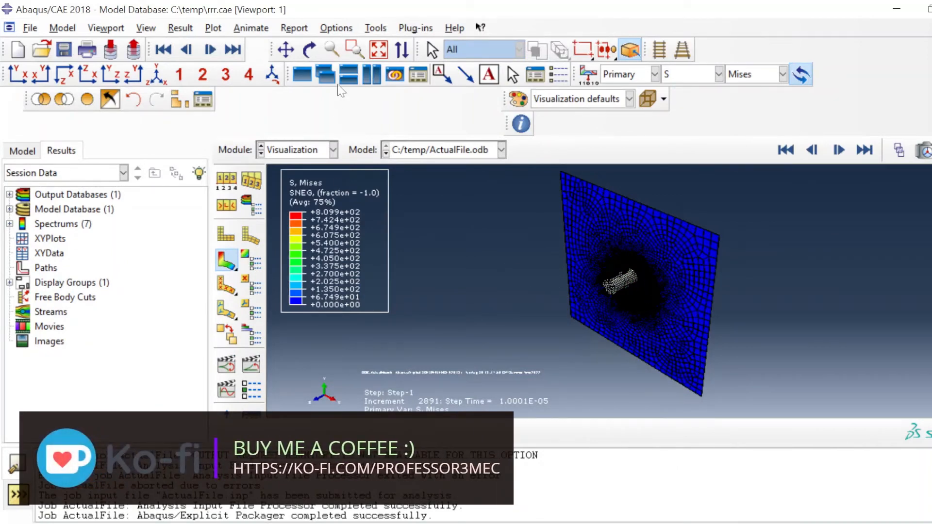
{"action": "left_click", "coordinate": [307, 49]}
{"action": "left_click_drag", "start_coordinate": [703, 315], "coordinate": [667, 294]}
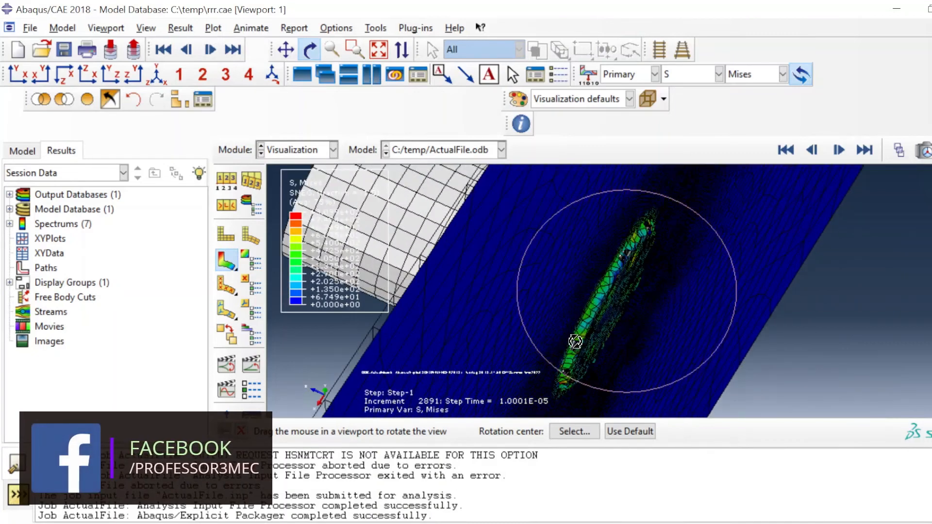
- Hide the element mesh edges of the contour plot through the common plot options
{"action": "left_click", "coordinate": [336, 28]}
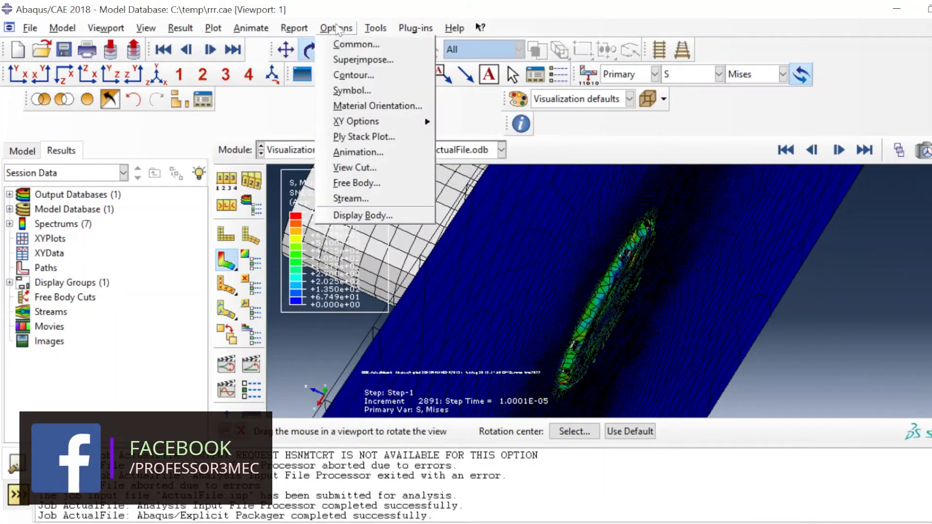
{"action": "left_click", "coordinate": [356, 44]}
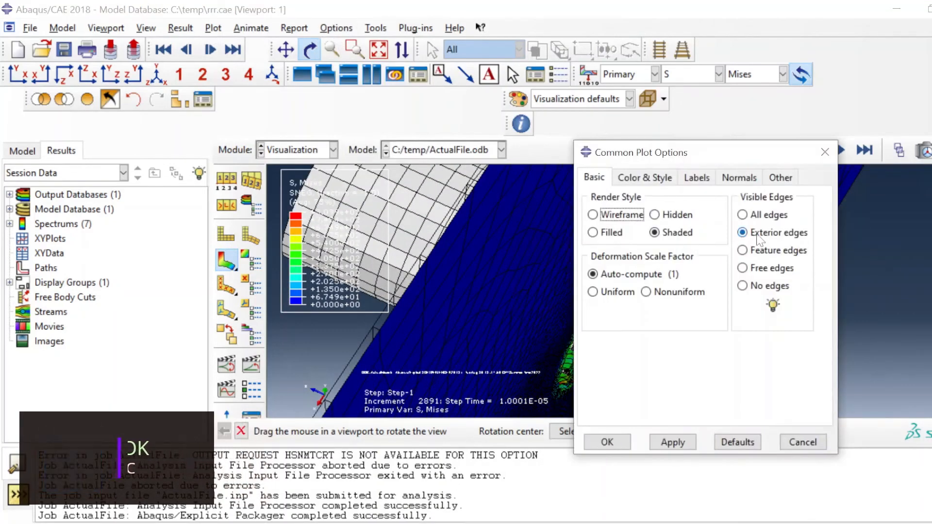
{"action": "left_click", "coordinate": [615, 443]}
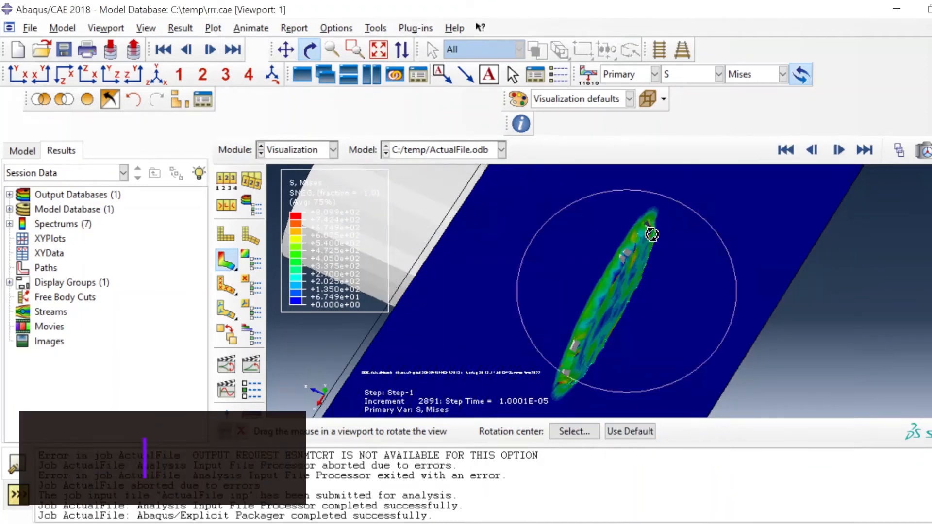
- Advance the stress plot by two frames and examine the bullet penetrating the ply from another angle
{"action": "left_click", "coordinate": [839, 149]}
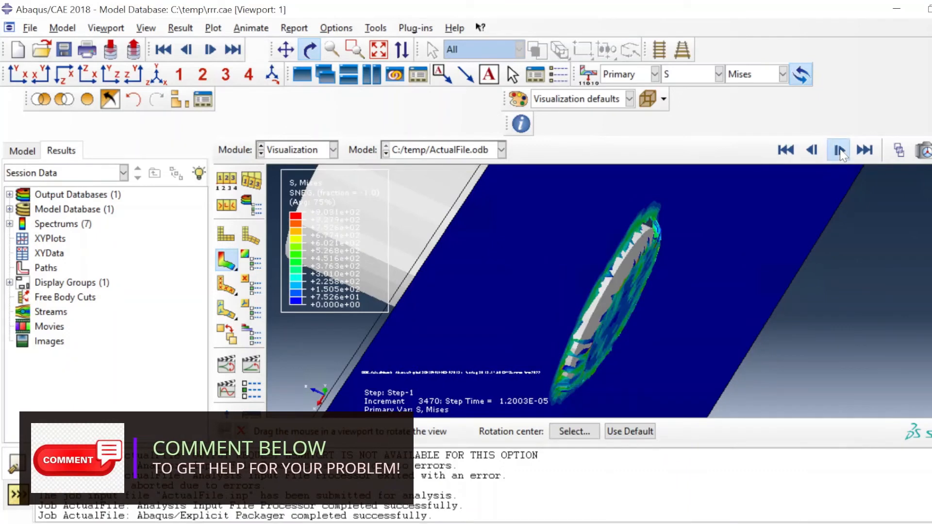
{"action": "left_click", "coordinate": [840, 150]}
{"action": "left_click_drag", "start_coordinate": [661, 370], "coordinate": [581, 259]}
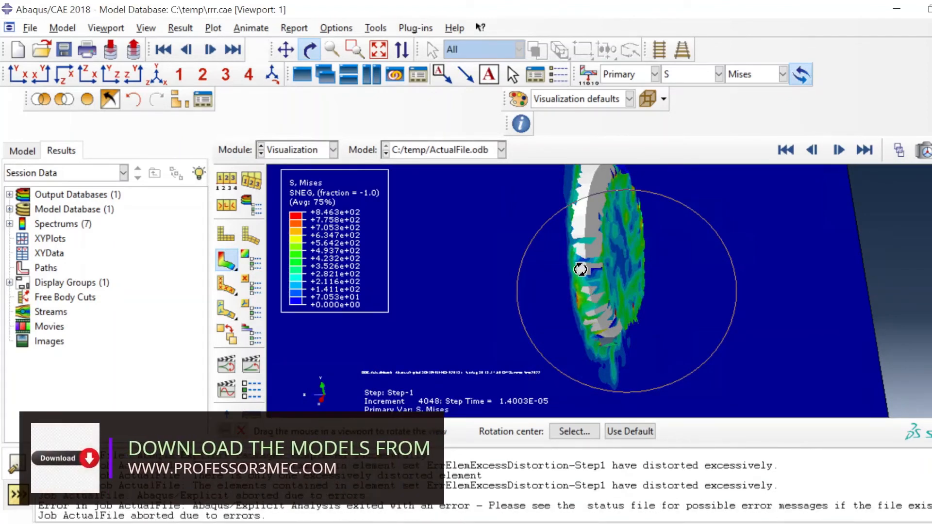
- Return to the job manager and review the error messages and increment history of the aborted job ActualFile
{"action": "left_click", "coordinate": [329, 149]}
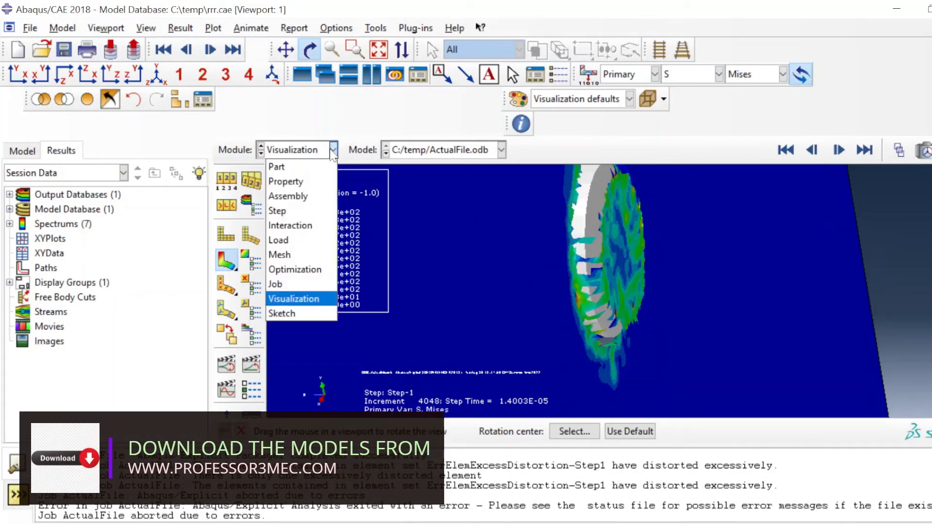
{"action": "left_click", "coordinate": [294, 284]}
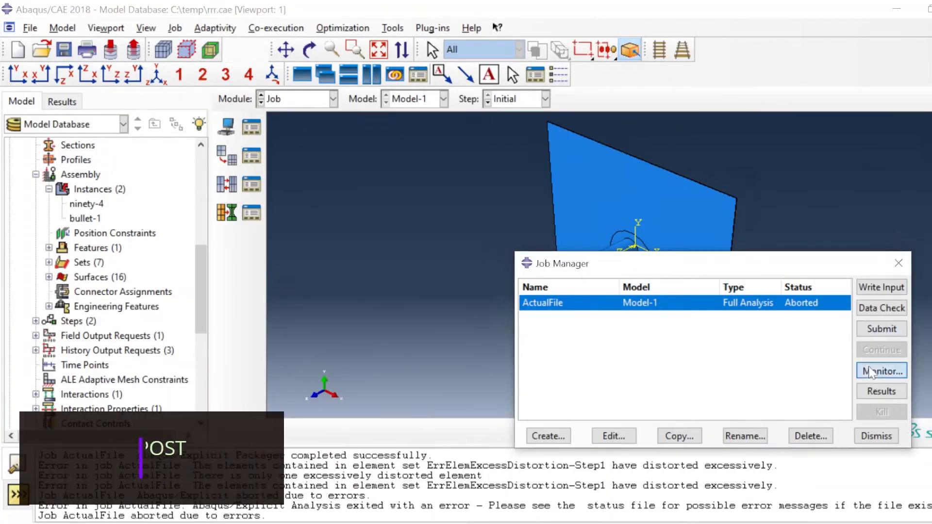
{"action": "left_click", "coordinate": [881, 371]}
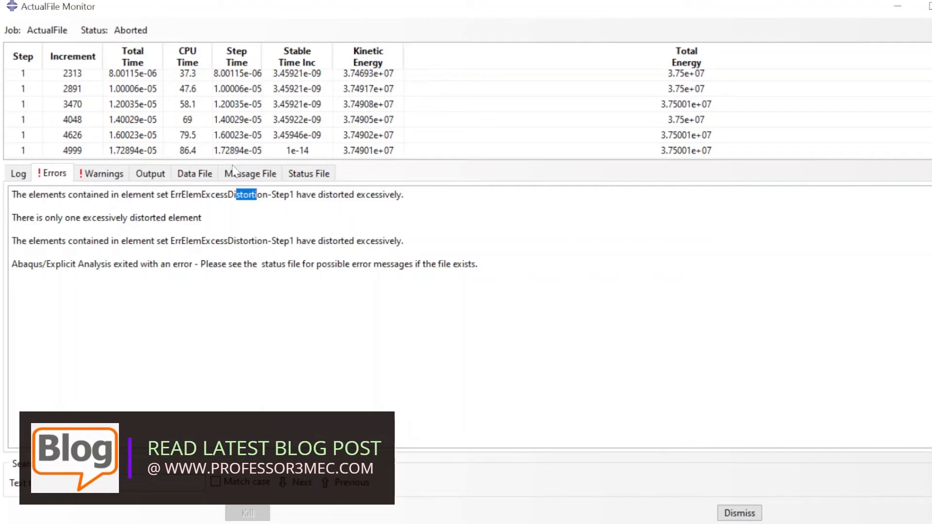
{"action": "left_click", "coordinate": [736, 516]}
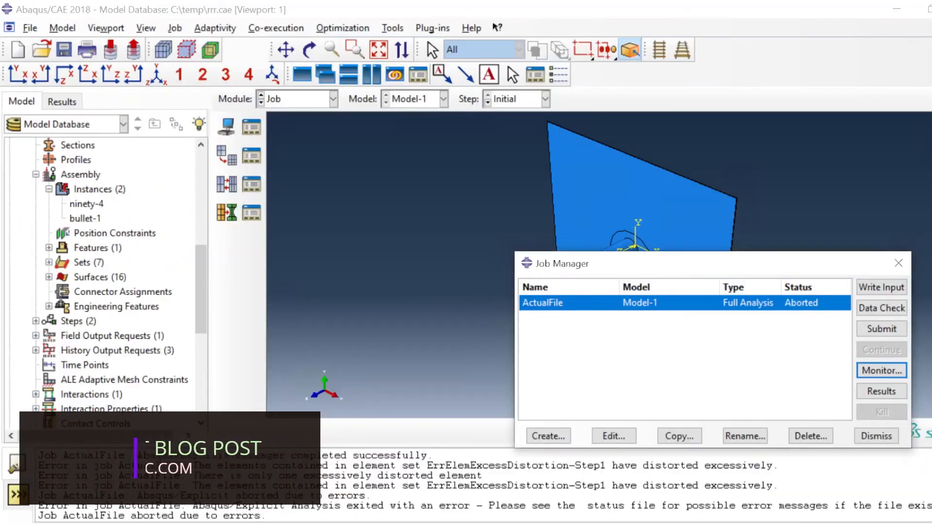
- Open the results of ActualFile and inspect the STATUS, DAMAGEFC and DAMAGEFT contours around the impact hole
{"action": "left_click", "coordinate": [880, 392]}
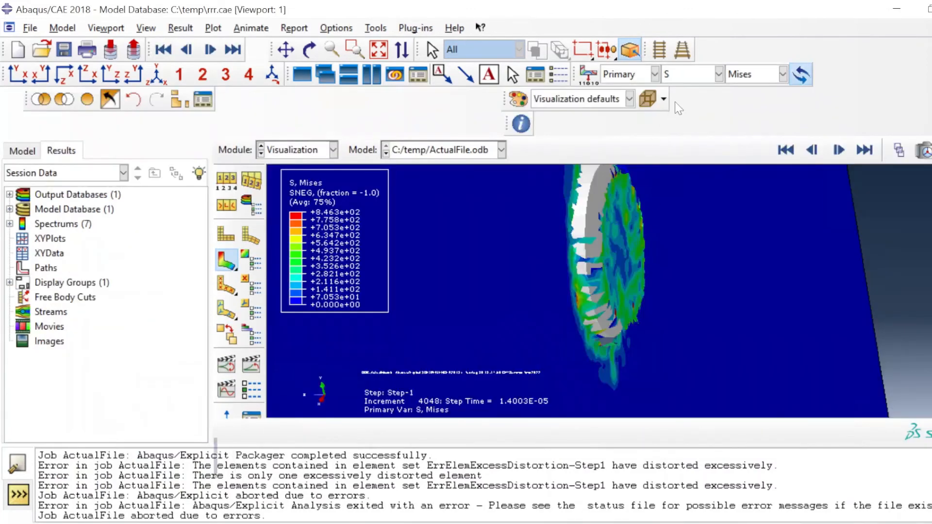
{"action": "left_click", "coordinate": [697, 77]}
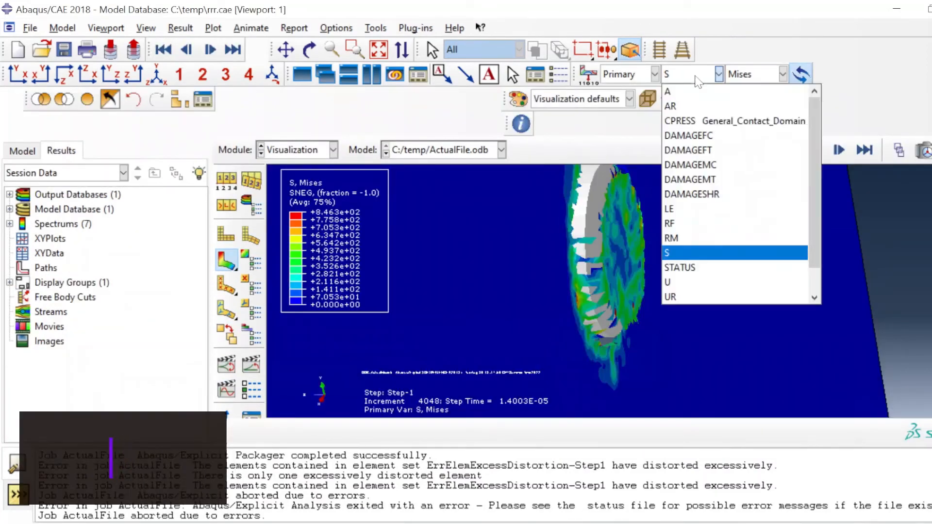
{"action": "left_click", "coordinate": [682, 268]}
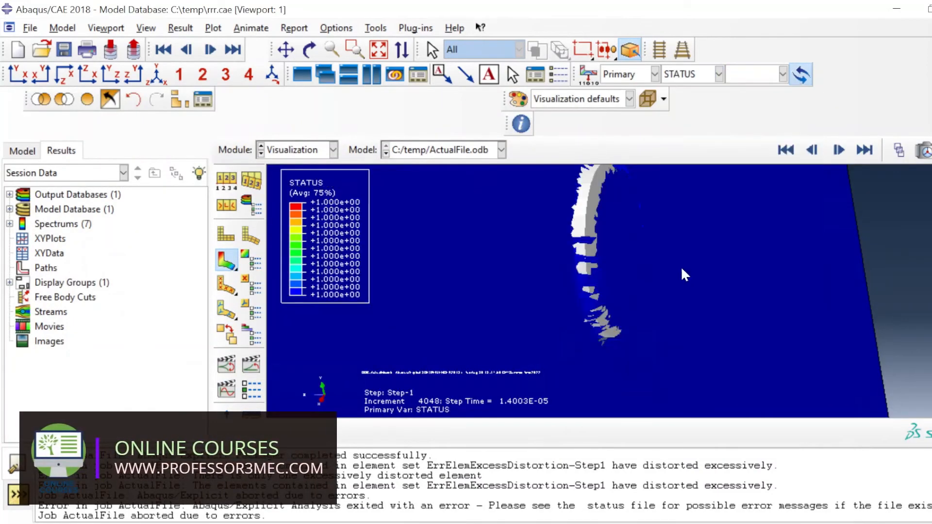
{"action": "left_click", "coordinate": [685, 74]}
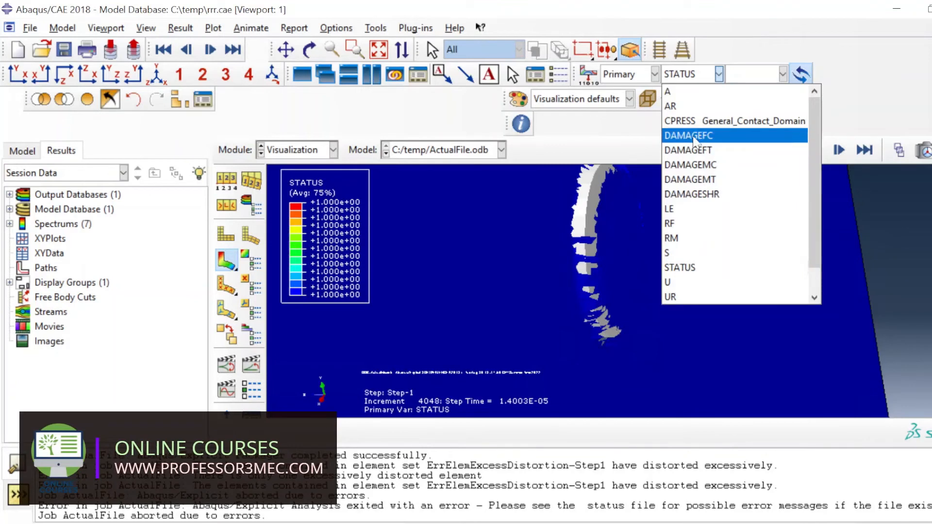
{"action": "left_click", "coordinate": [679, 135]}
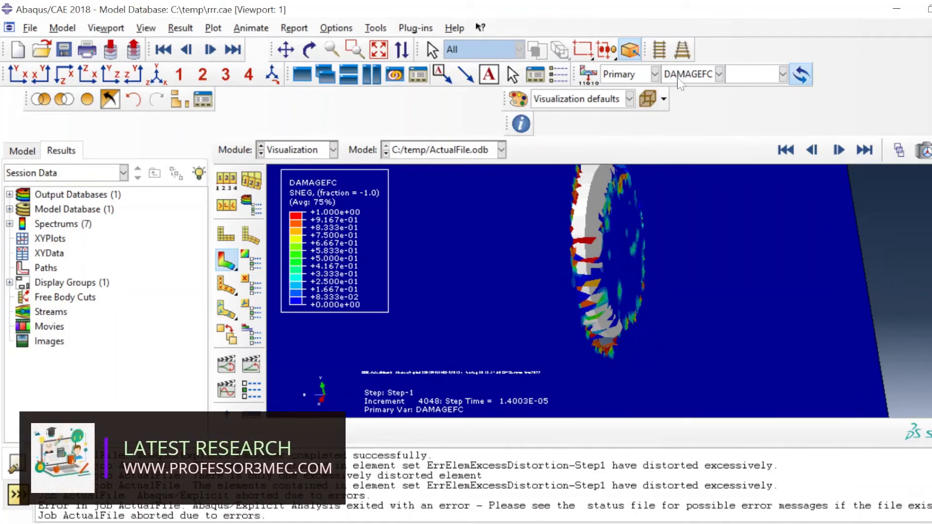
{"action": "left_click", "coordinate": [689, 74]}
{"action": "left_click", "coordinate": [687, 150]}
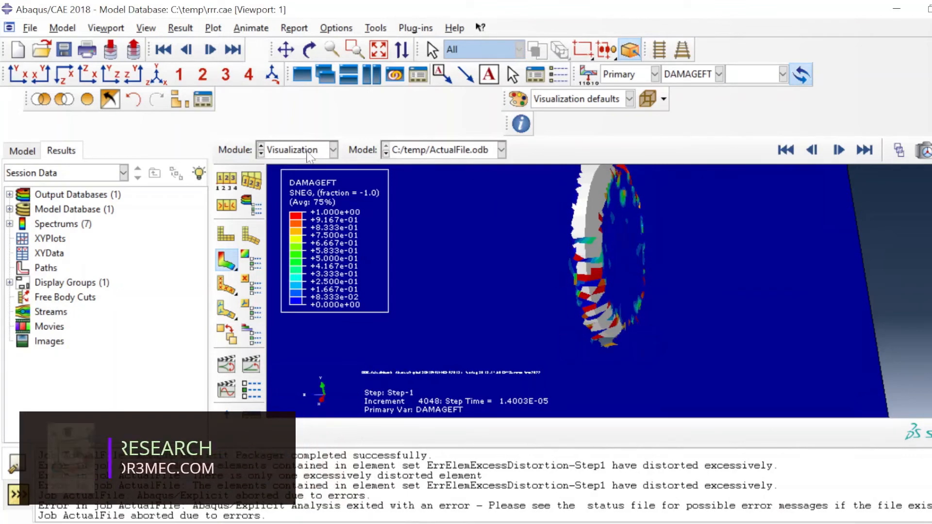
- Review Material-1's Hashin damage strengths, damage evolution energies and available suboptions in the Property module
{"action": "left_click", "coordinate": [333, 149]}
{"action": "left_click", "coordinate": [302, 181]}
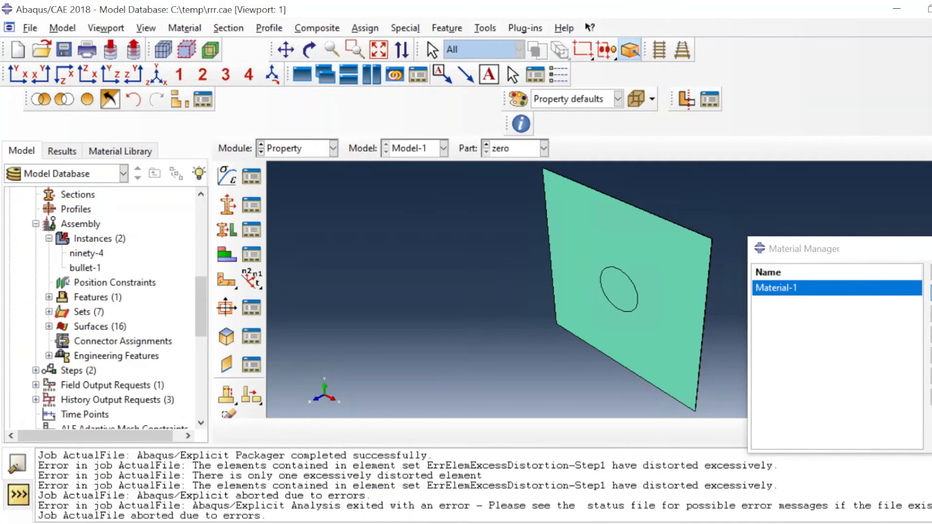
{"action": "left_click", "coordinate": [931, 293]}
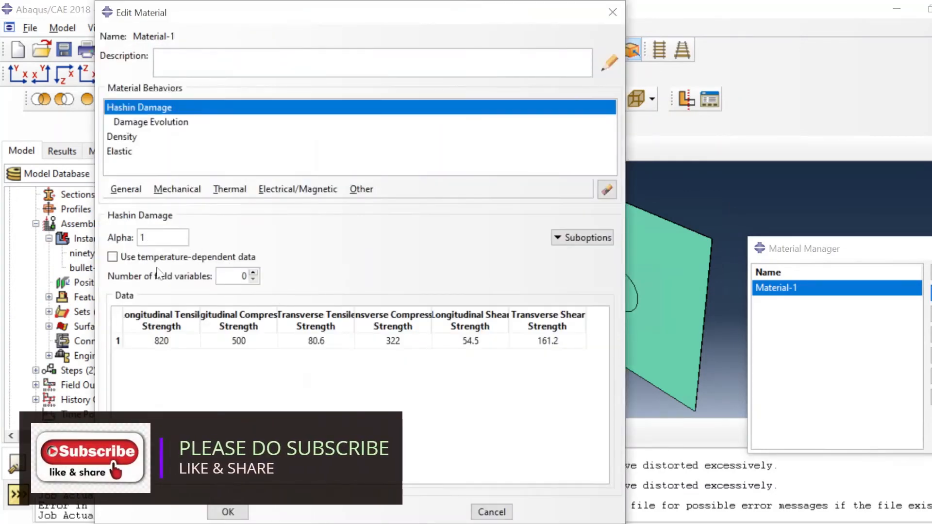
{"action": "left_click", "coordinate": [159, 123]}
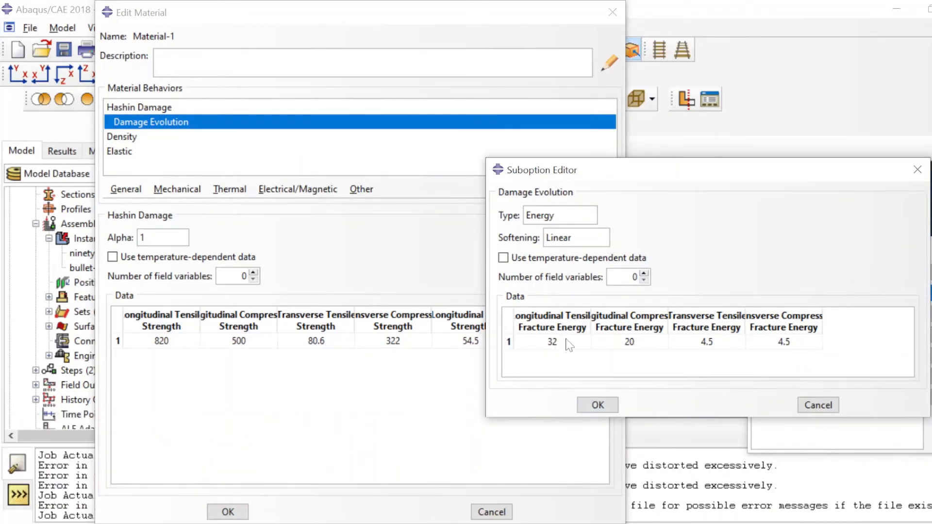
{"action": "left_click", "coordinate": [607, 403]}
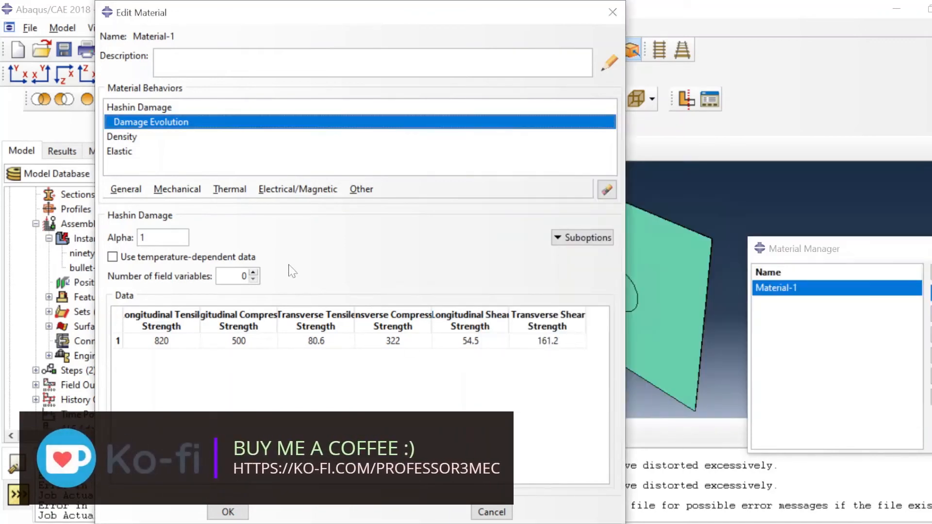
{"action": "left_click", "coordinate": [560, 239]}
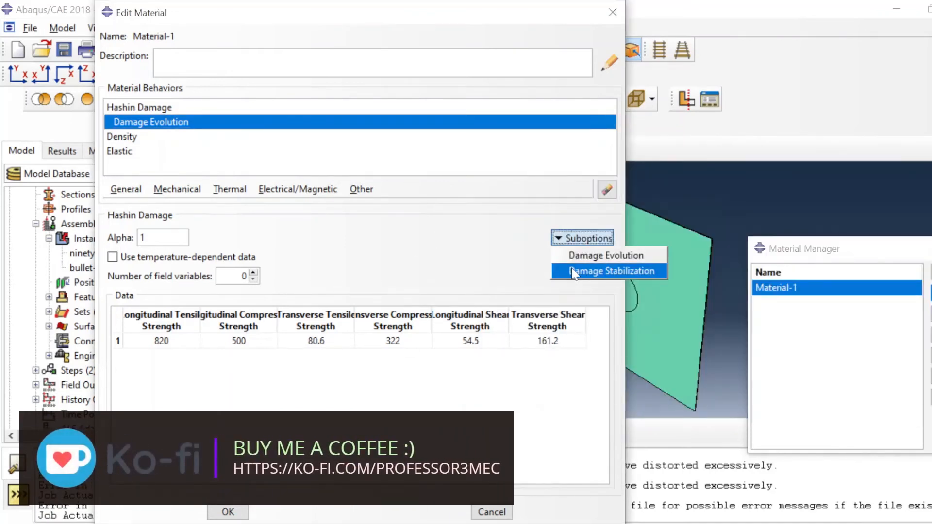
{"action": "left_click", "coordinate": [228, 512]}
- Edit Step-1 to a time period of 2e-05 and a time scaling factor of 0.005, checking its mass scaling and bulk viscosity settings
{"action": "left_click", "coordinate": [294, 148]}
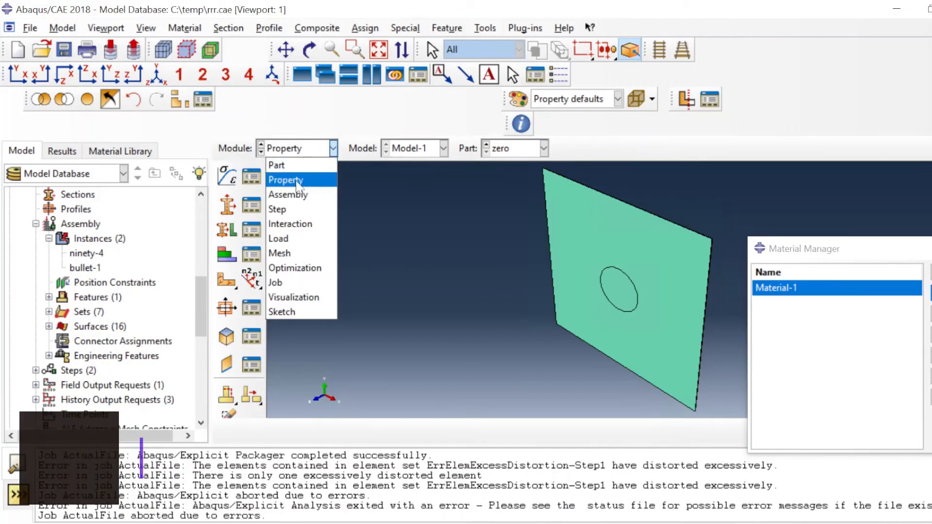
{"action": "left_click", "coordinate": [286, 209]}
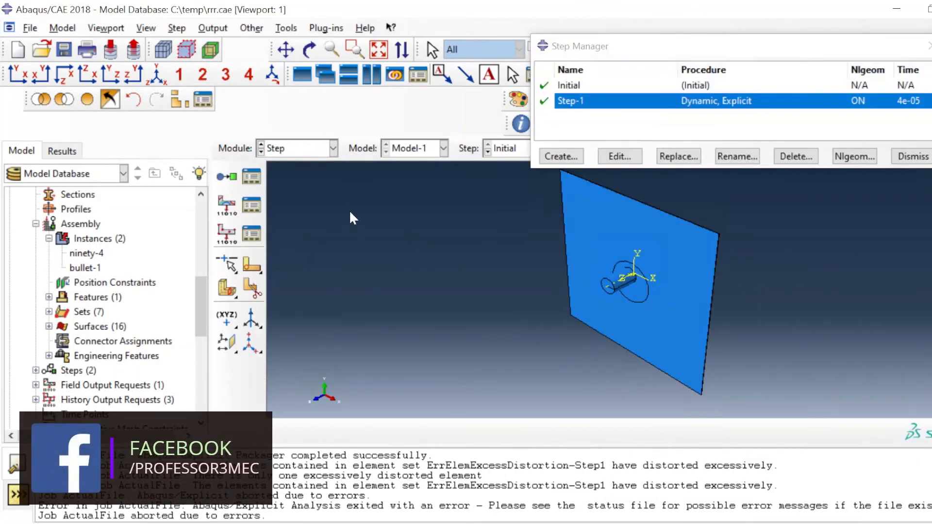
{"action": "left_click", "coordinate": [626, 157]}
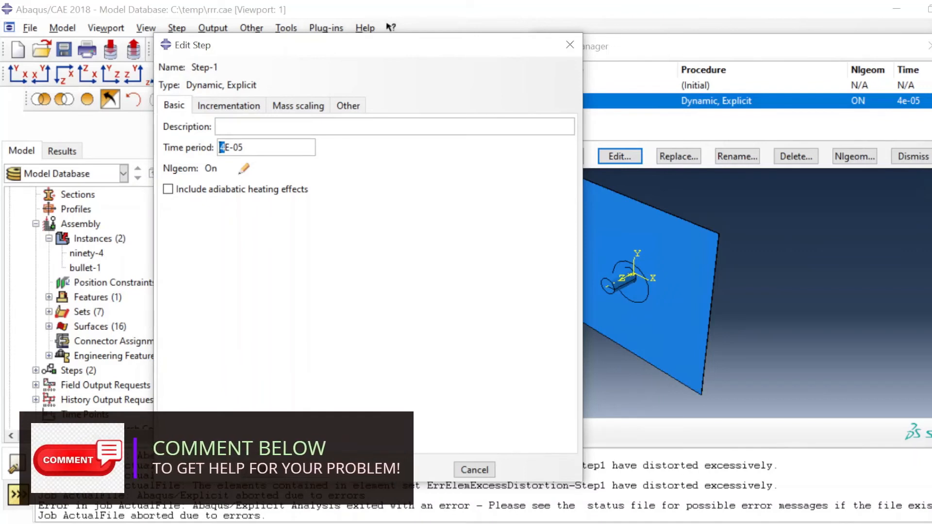
{"action": "left_click", "coordinate": [246, 107]}
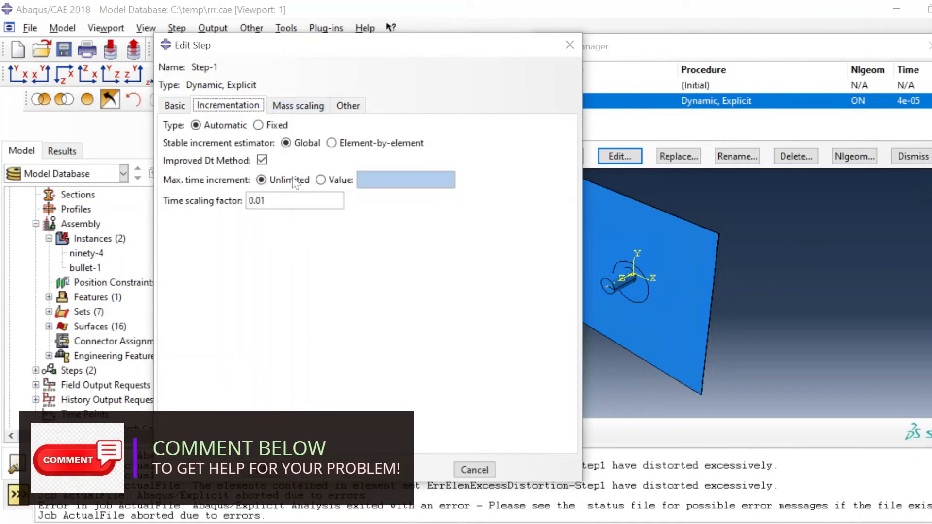
{"action": "left_click", "coordinate": [259, 200]}
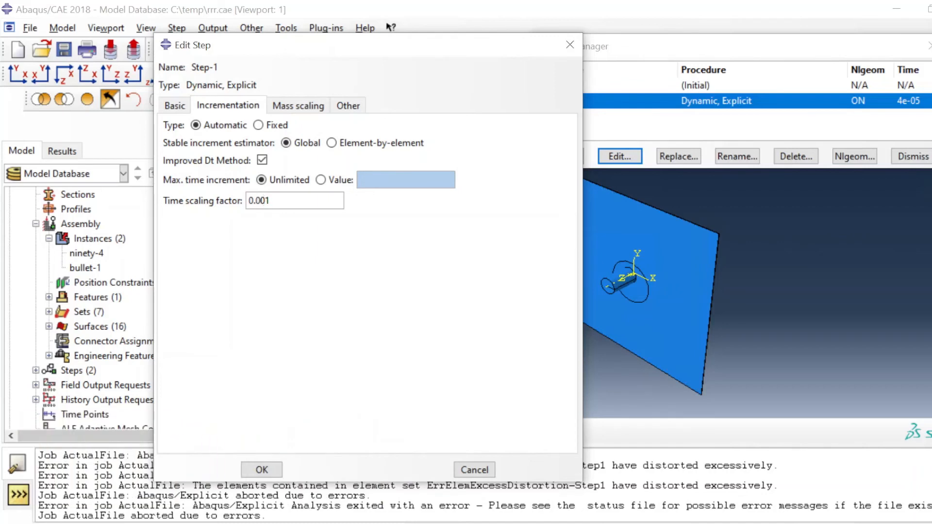
{"action": "key", "text": "BackSpace"}
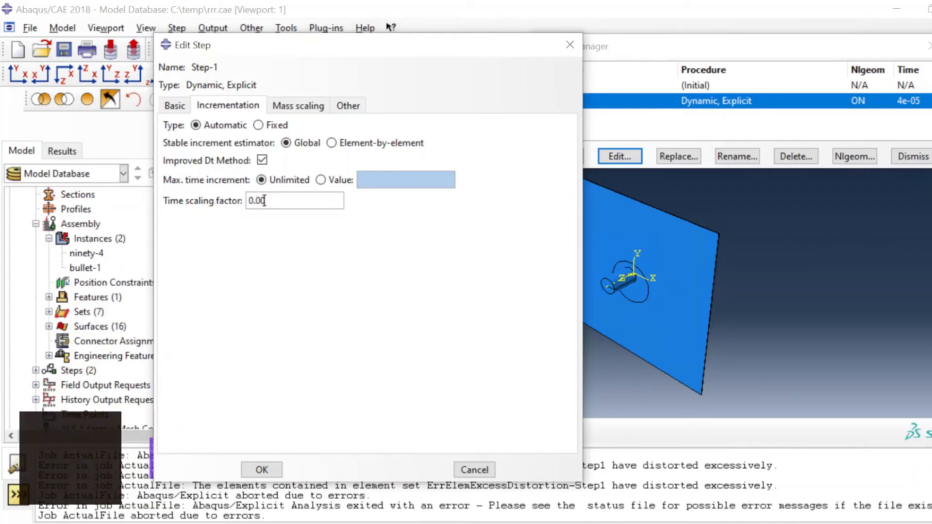
{"action": "type", "text": "5"}
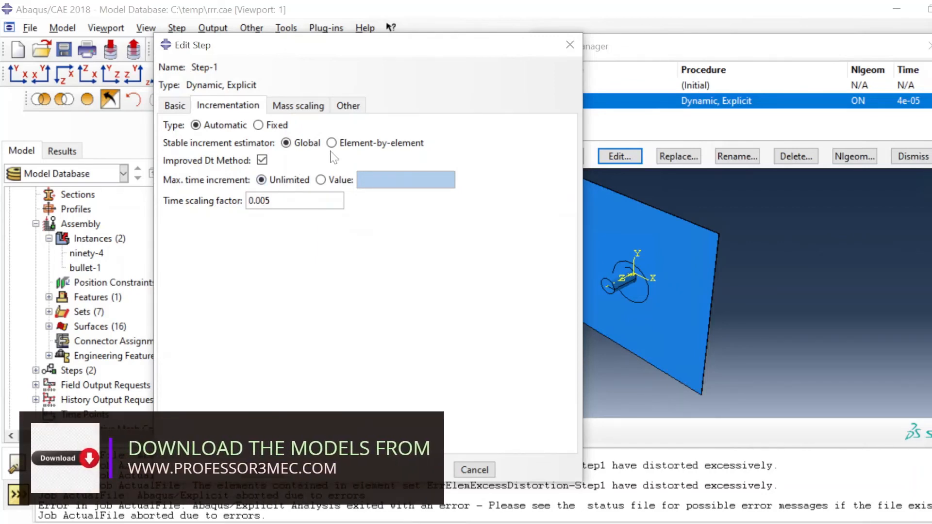
{"action": "left_click", "coordinate": [314, 107]}
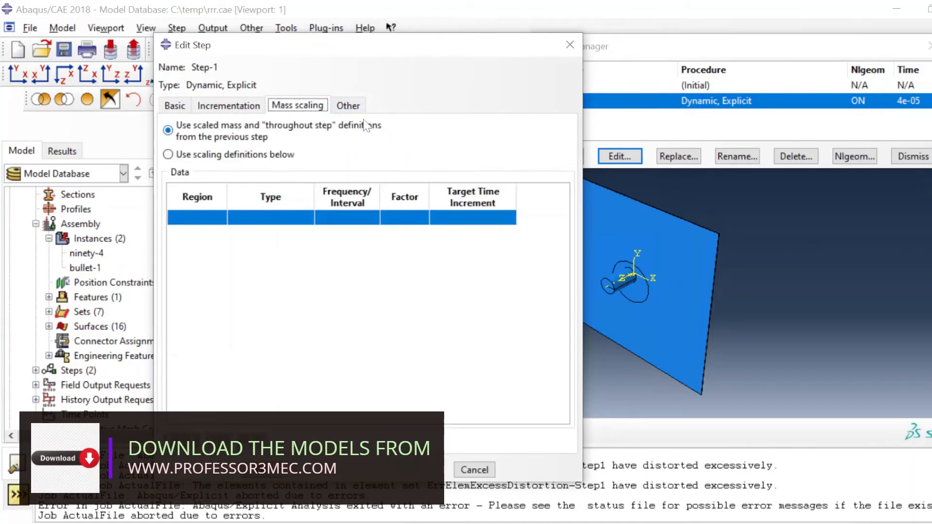
{"action": "left_click", "coordinate": [347, 106]}
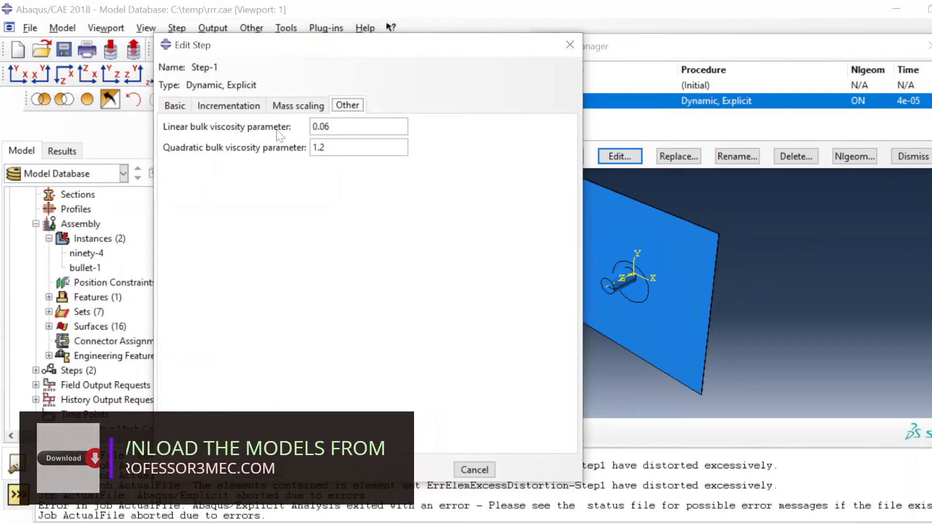
{"action": "left_click", "coordinate": [230, 109]}
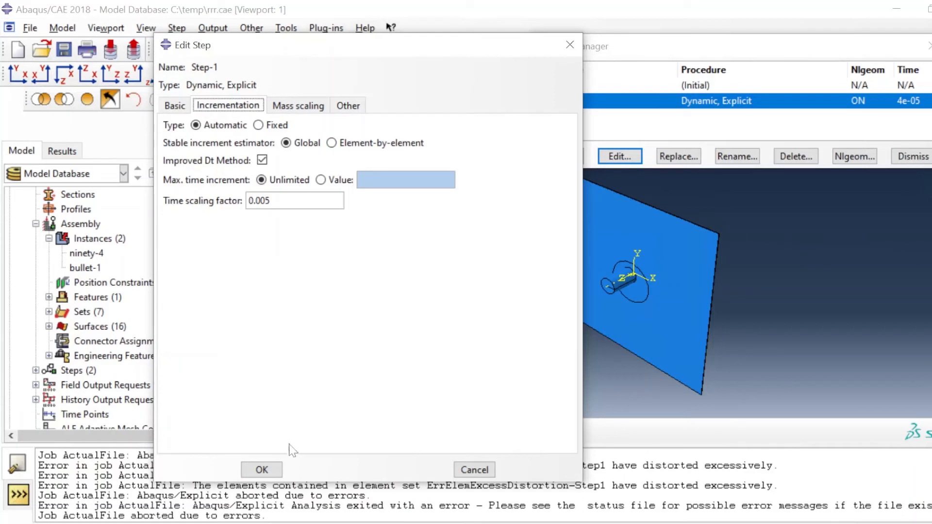
{"action": "left_click", "coordinate": [273, 468]}
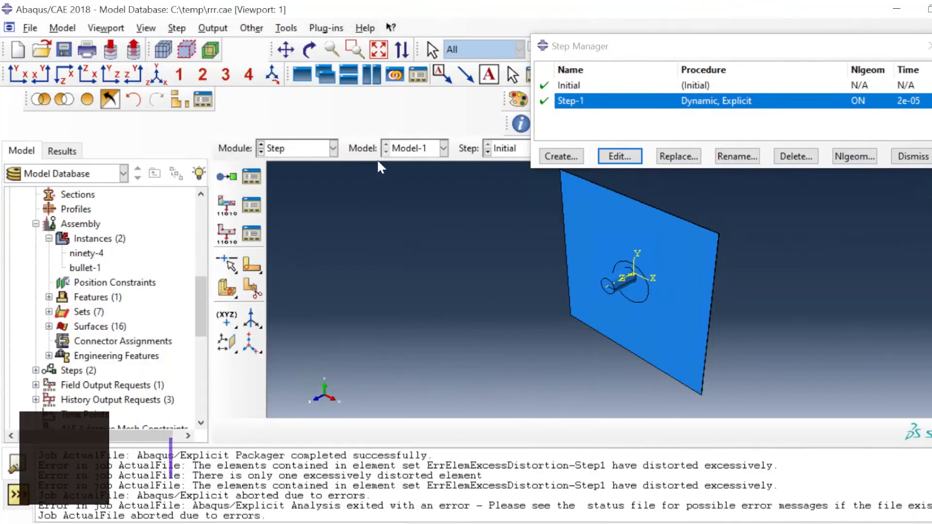
- Recheck the monitor errors and damage results of job ActualFile, and return to the job manager
{"action": "left_click", "coordinate": [335, 148]}
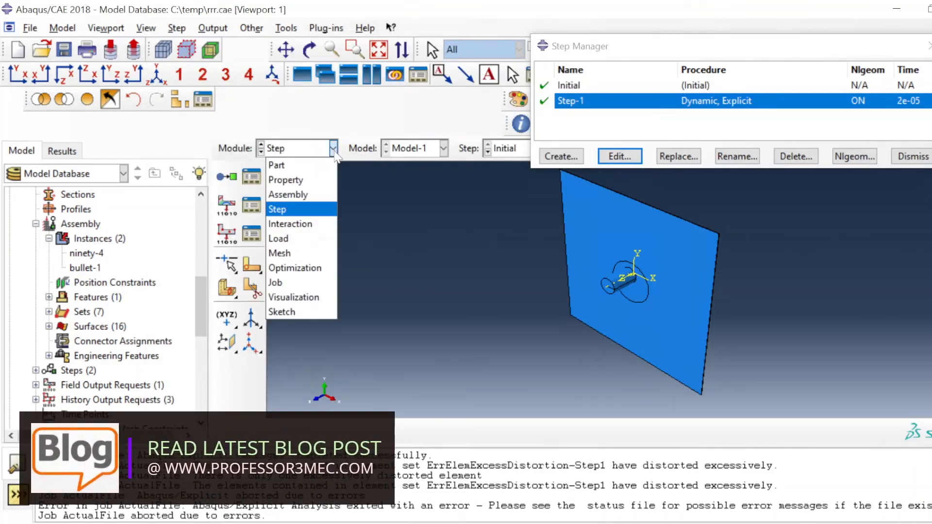
{"action": "left_click", "coordinate": [309, 283]}
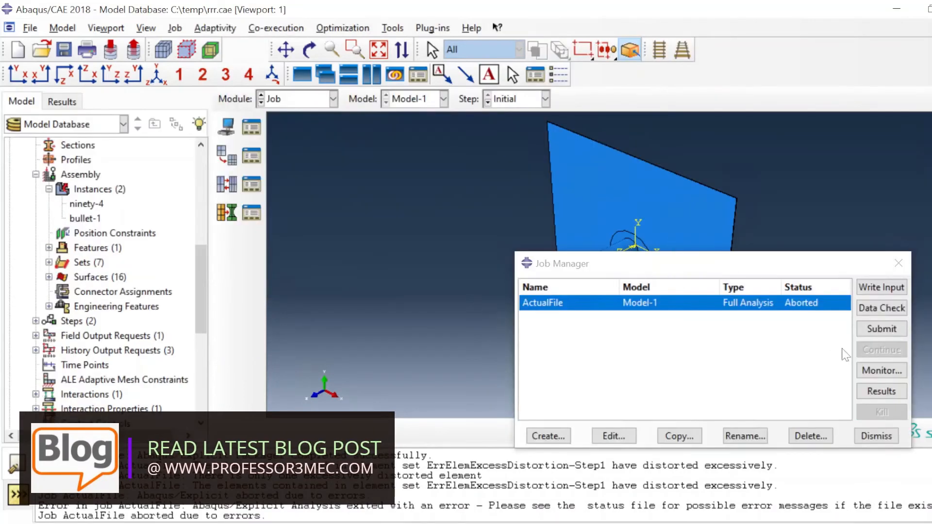
{"action": "left_click", "coordinate": [875, 372]}
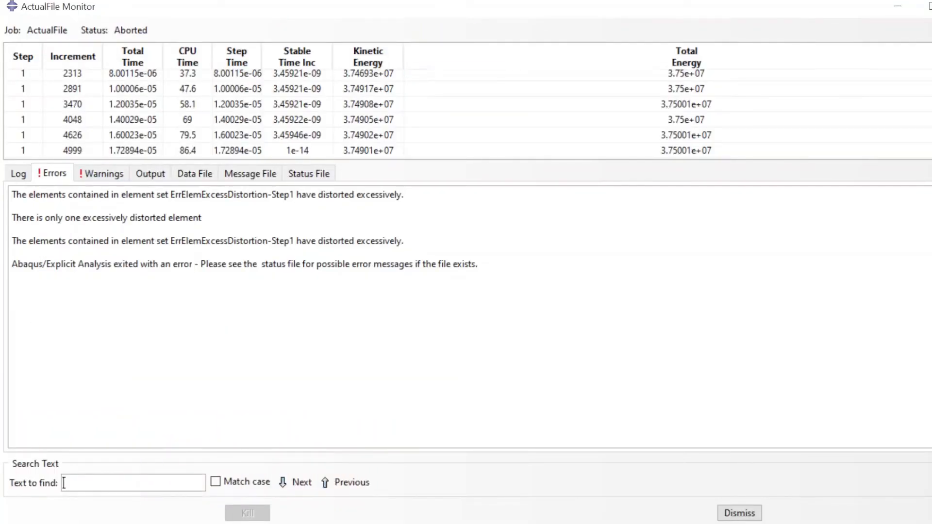
{"action": "left_click", "coordinate": [931, 7]}
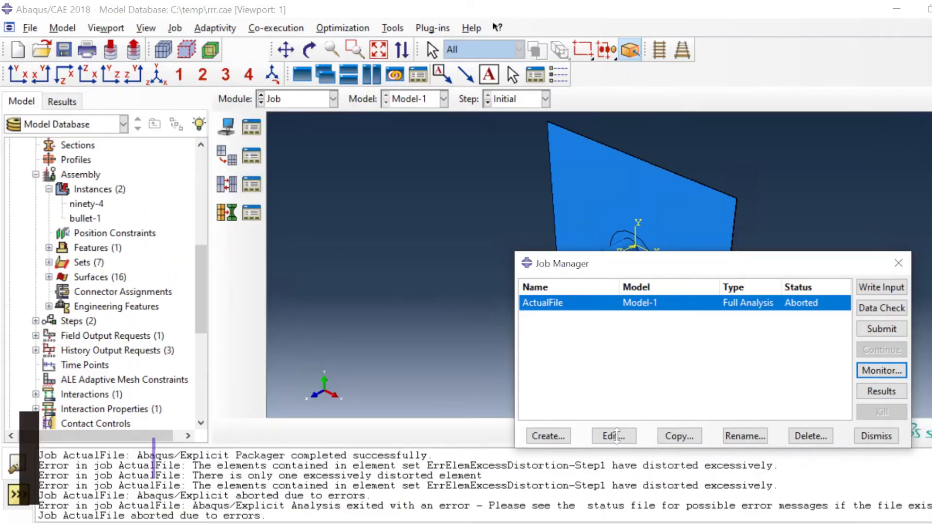
{"action": "left_click", "coordinate": [879, 391]}
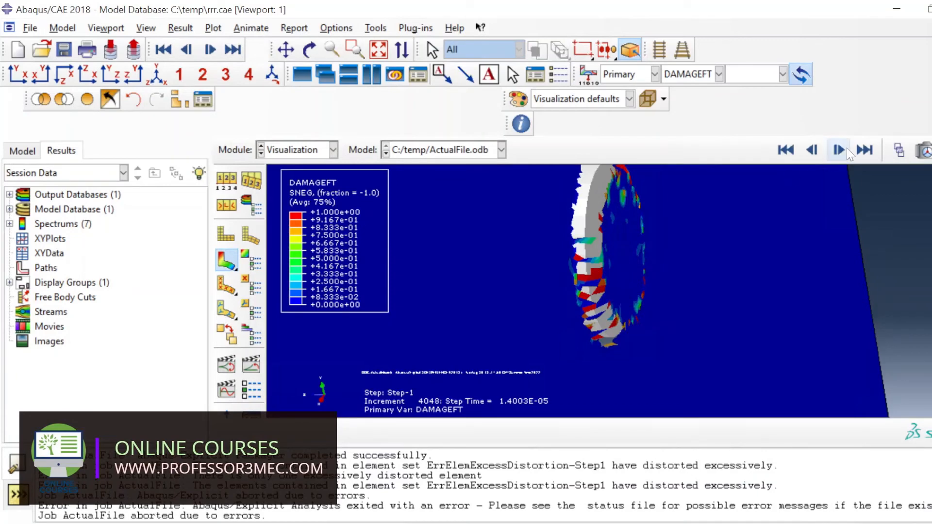
{"action": "left_click", "coordinate": [333, 149]}
{"action": "left_click", "coordinate": [292, 284]}
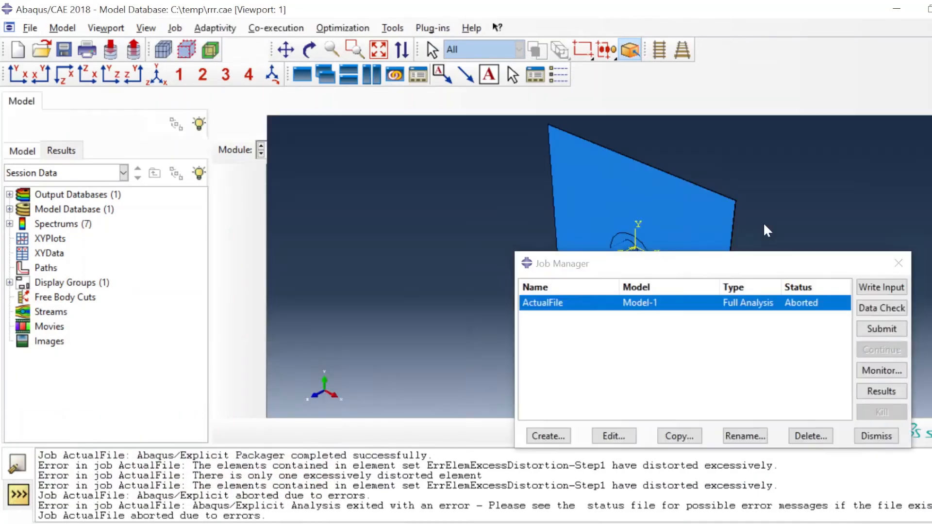
- Resubmit job ActualFile, overwriting the existing job files, and open its monitor
{"action": "left_click", "coordinate": [880, 329]}
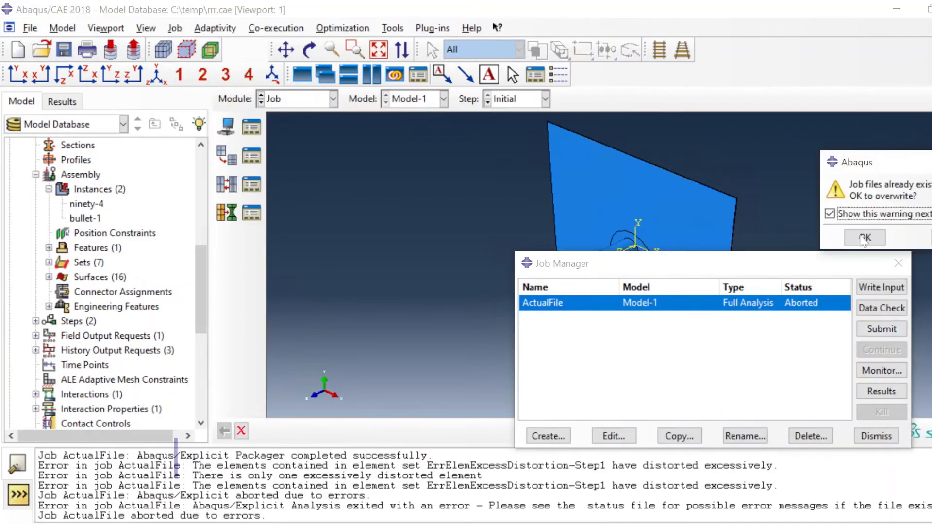
{"action": "key", "text": "Return"}
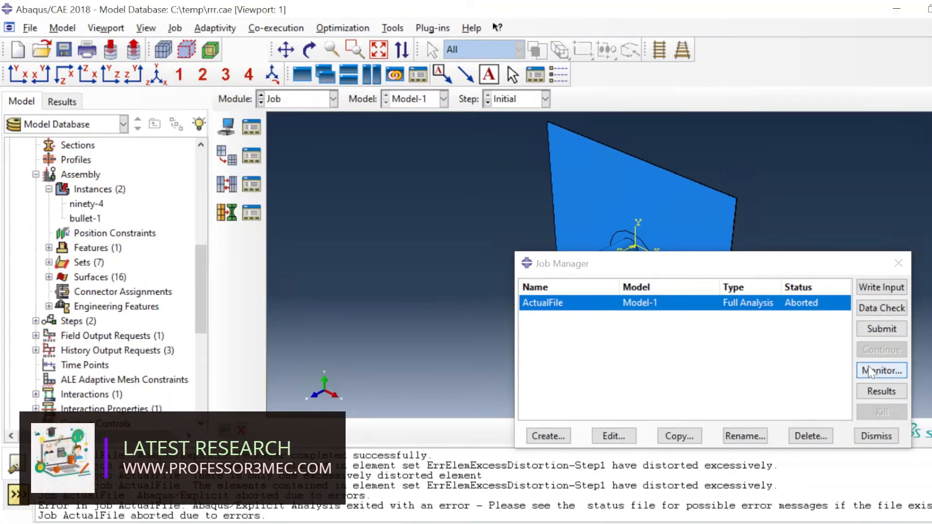
{"action": "left_click", "coordinate": [882, 371]}
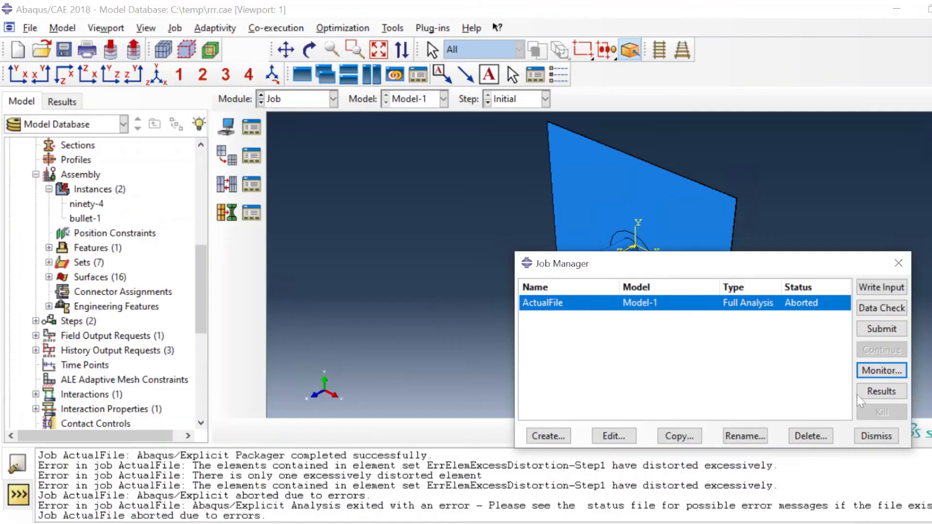
- Open the results of job ActualFile and examine the Mises stress contours around the bullet impact zone
{"action": "left_click", "coordinate": [860, 395]}
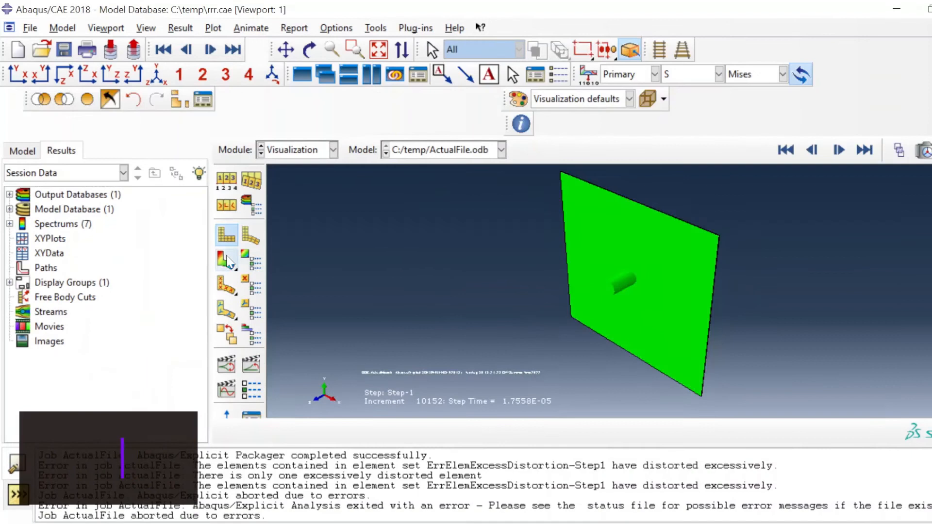
{"action": "left_click", "coordinate": [227, 261]}
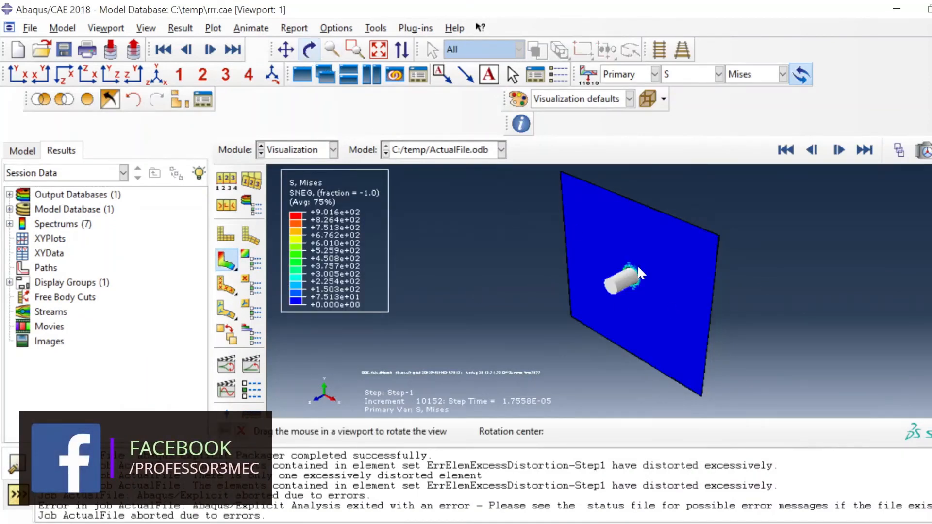
{"action": "left_click_drag", "start_coordinate": [721, 293], "coordinate": [554, 241]}
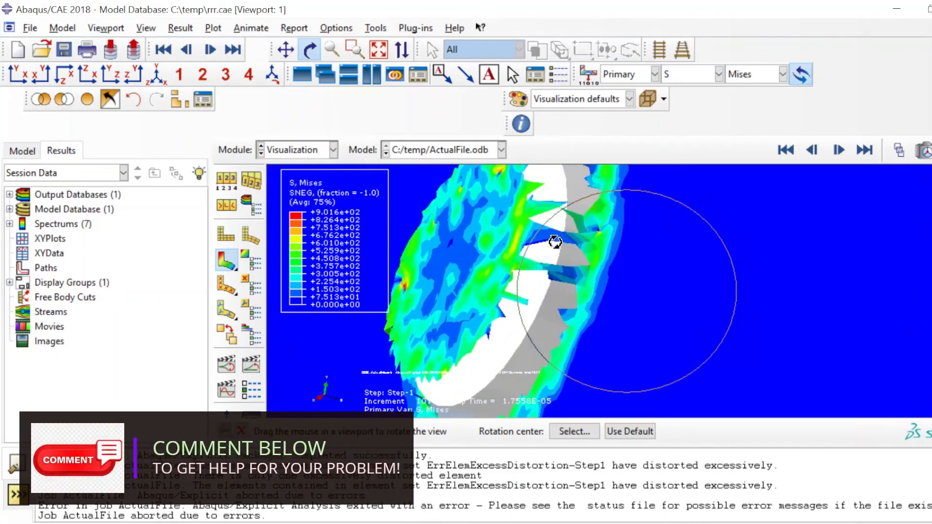
- Open Step-1 for editing in the Step module and examine its incrementation settings
{"action": "left_click", "coordinate": [296, 151]}
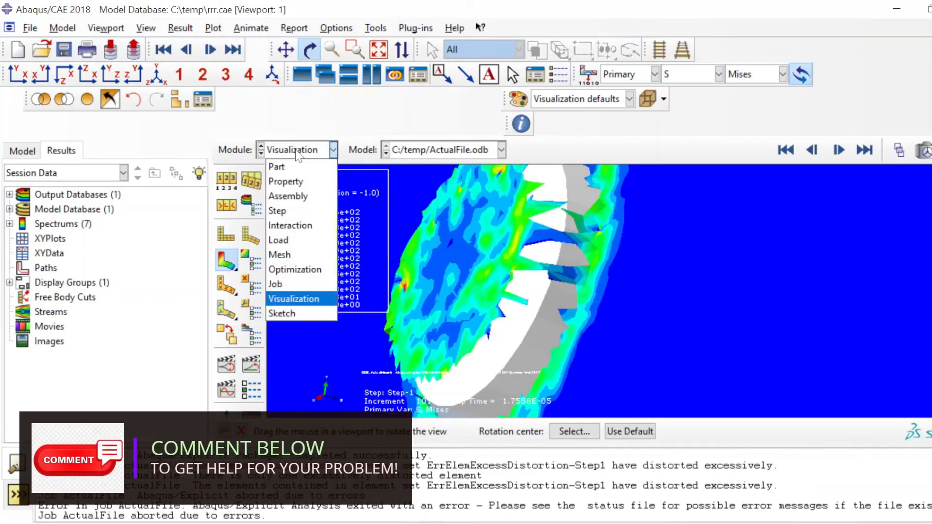
{"action": "left_click", "coordinate": [294, 211]}
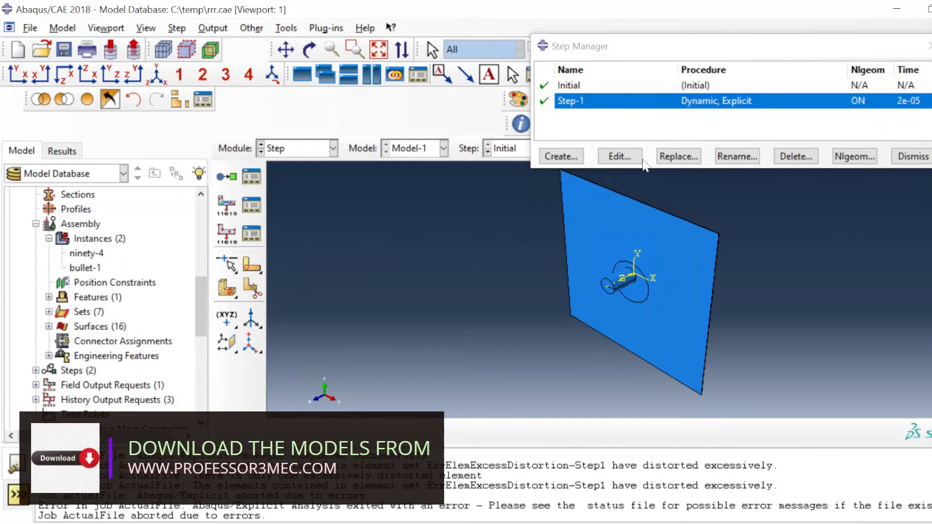
{"action": "left_click", "coordinate": [617, 157]}
{"action": "left_click", "coordinate": [254, 108]}
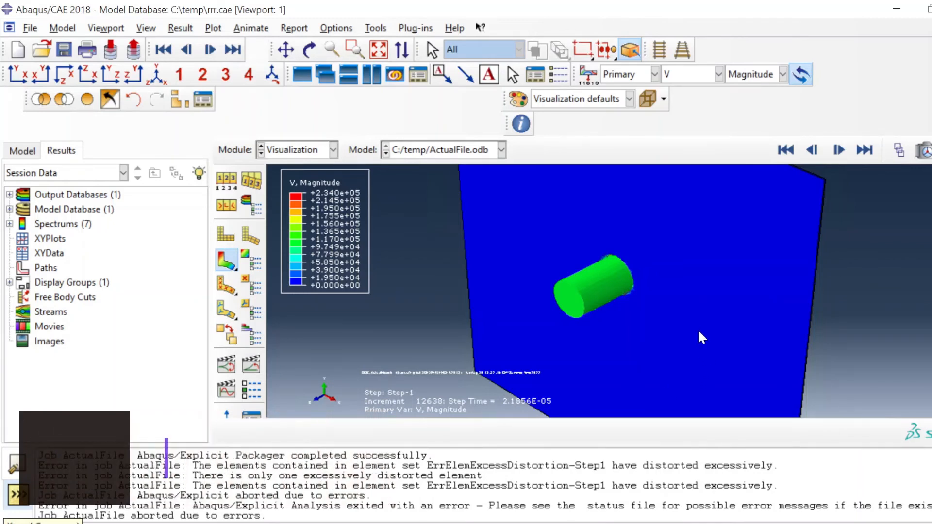
- Review Material-1's Hashin damage definition in the Property module, checking its alpha value and strengths
{"action": "left_click", "coordinate": [307, 152]}
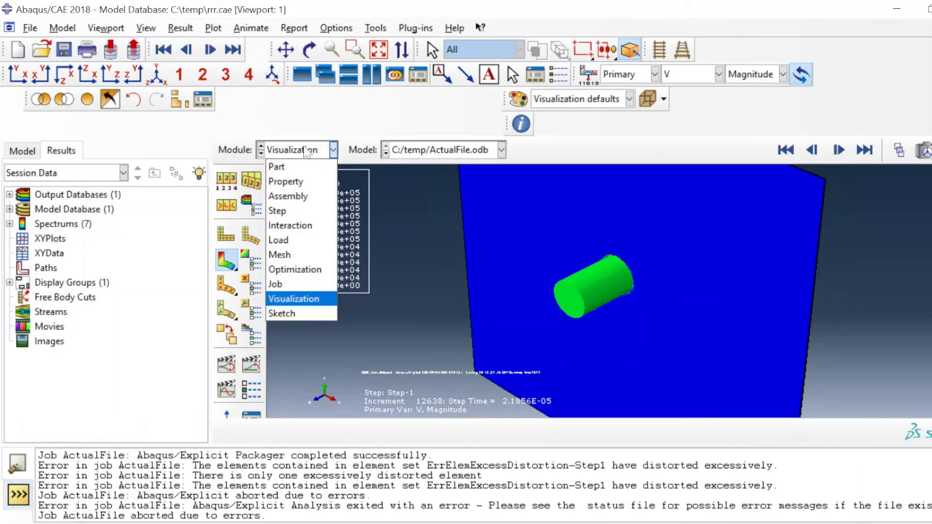
{"action": "left_click", "coordinate": [299, 181]}
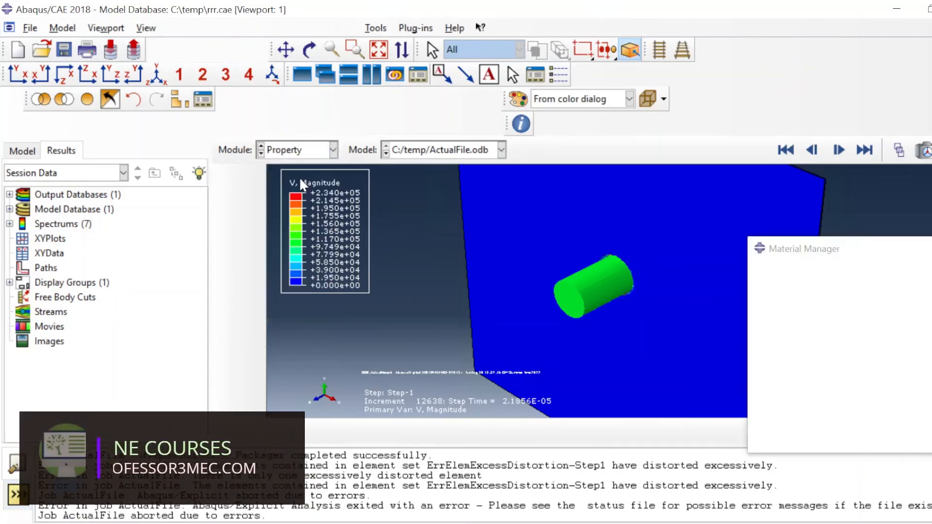
{"action": "double_click", "coordinate": [837, 288]}
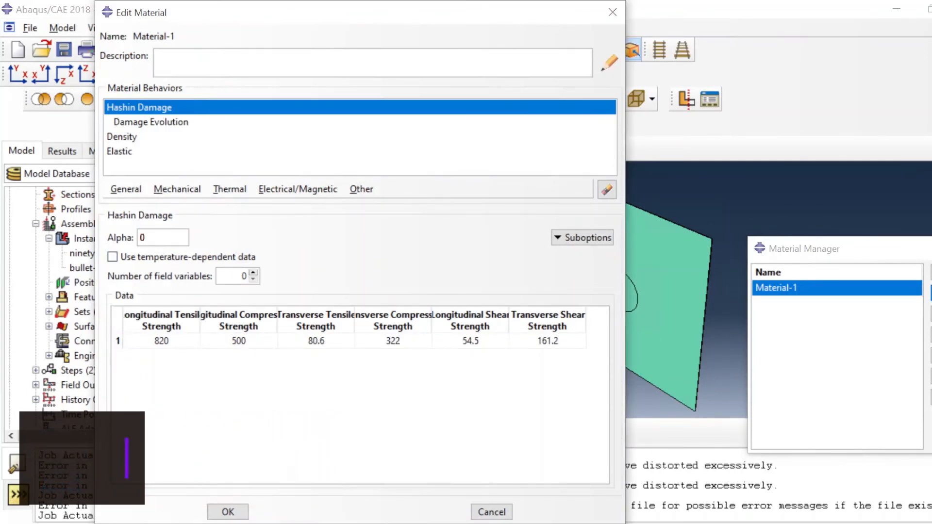
{"action": "double_click", "coordinate": [140, 238]}
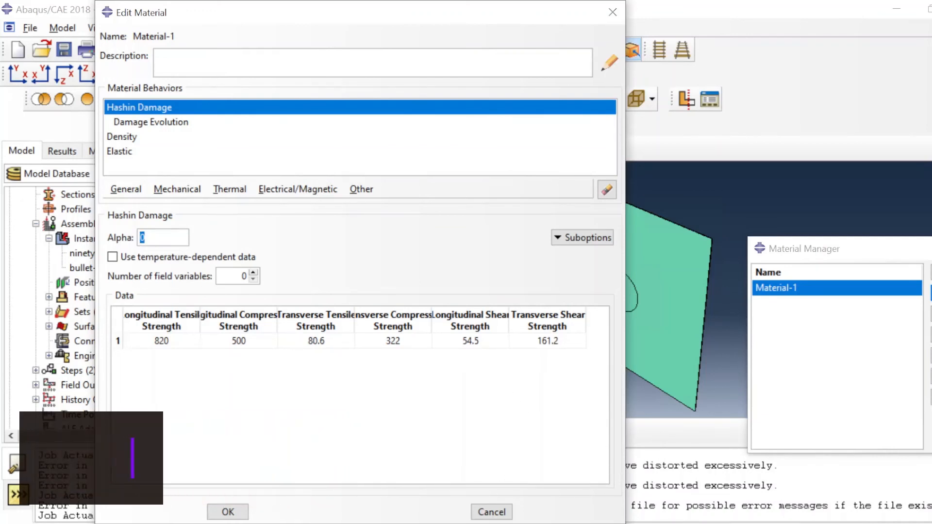
{"action": "left_click", "coordinate": [226, 511]}
- Return to the ActualFile results and examine the velocity magnitude contours of the bullet and the torn ply from both sides
{"action": "left_click", "coordinate": [305, 148]}
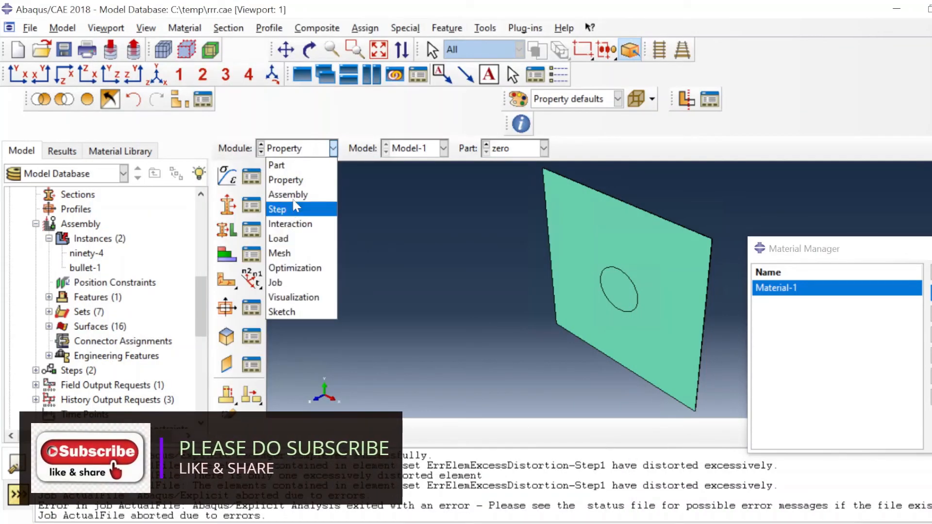
{"action": "left_click", "coordinate": [282, 284]}
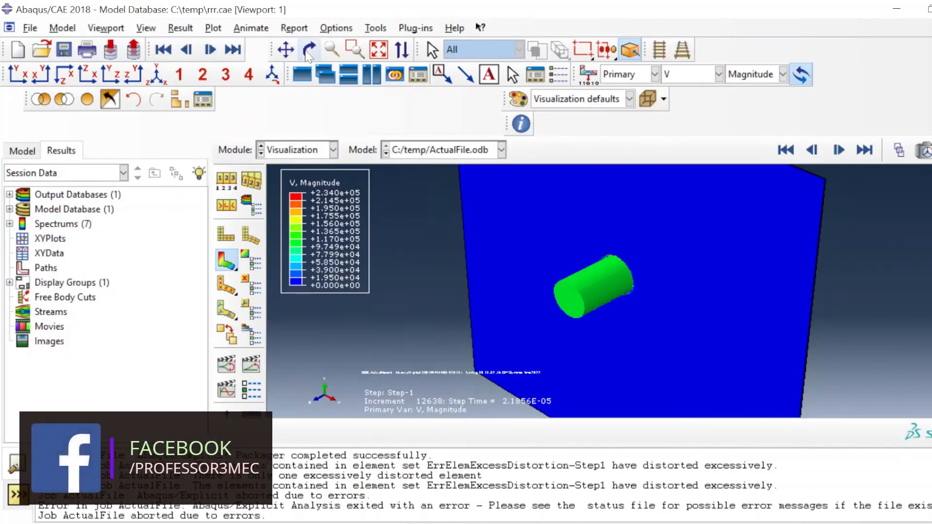
{"action": "left_click", "coordinate": [310, 50]}
{"action": "left_click_drag", "start_coordinate": [746, 319], "coordinate": [674, 305]}
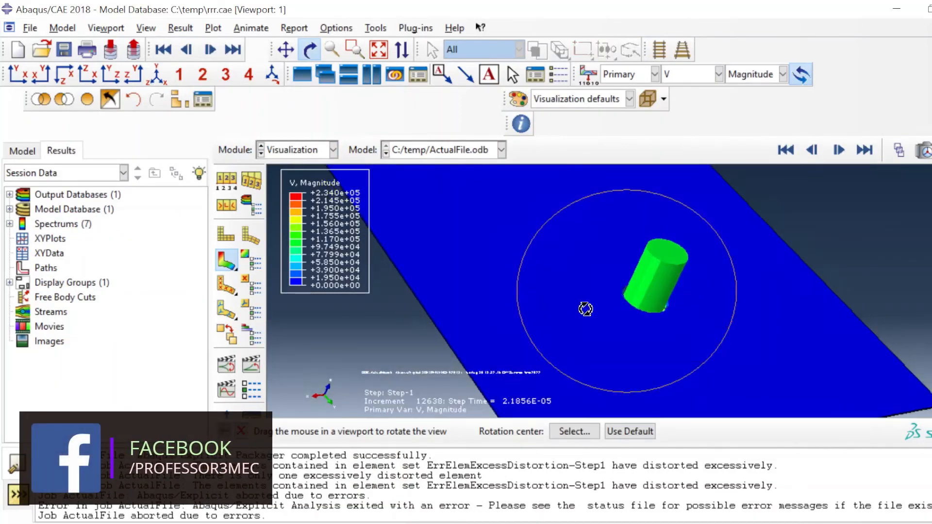
{"action": "left_click_drag", "start_coordinate": [586, 309], "coordinate": [627, 274]}
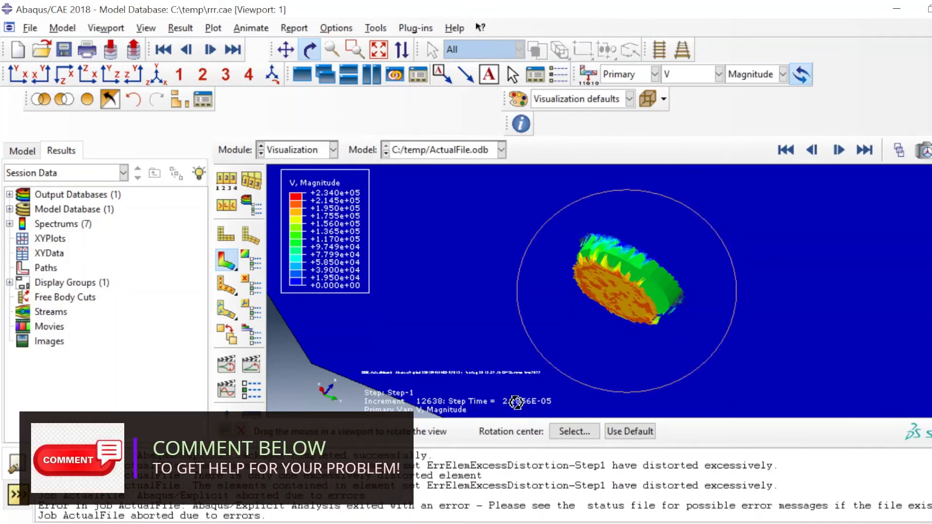
{"action": "mouse_move", "coordinate": [625, 297]}
{"action": "left_mouse_down"}
{"action": "mouse_move", "coordinate": [603, 270]}
{"action": "mouse_move", "coordinate": [666, 312]}
{"action": "mouse_move", "coordinate": [709, 327]}
{"action": "mouse_move", "coordinate": [618, 319]}
{"action": "mouse_move", "coordinate": [684, 325]}
{"action": "mouse_move", "coordinate": [619, 299]}
{"action": "left_mouse_up"}
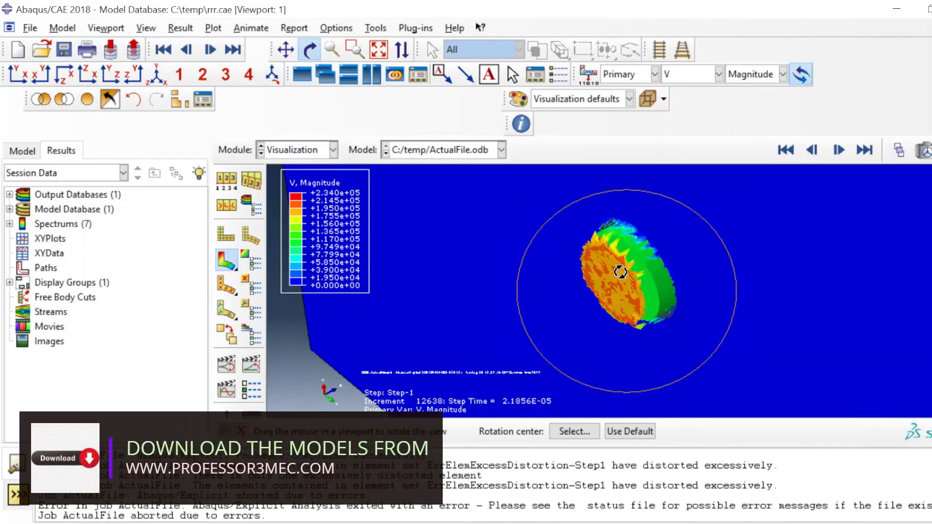
- Recheck the incrementation settings of Step-1 in the Step module
{"action": "left_click", "coordinate": [333, 151]}
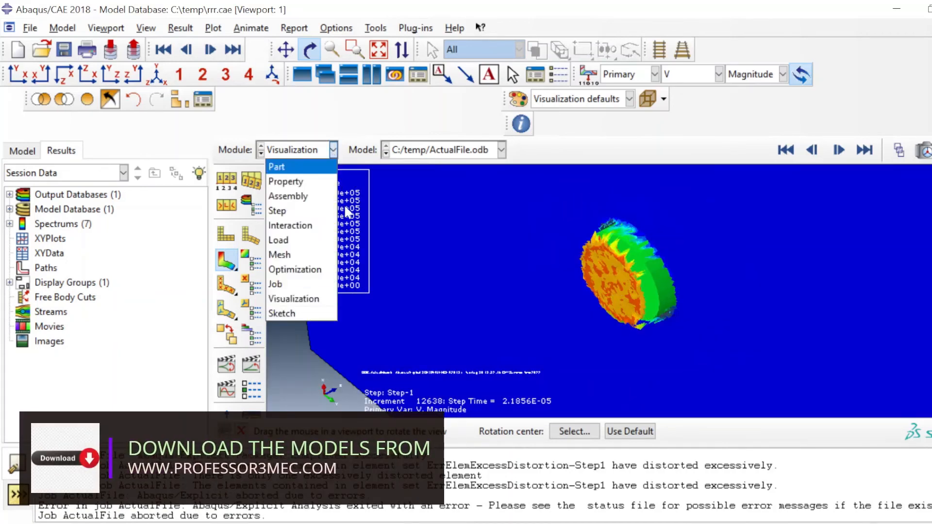
{"action": "left_click", "coordinate": [290, 212]}
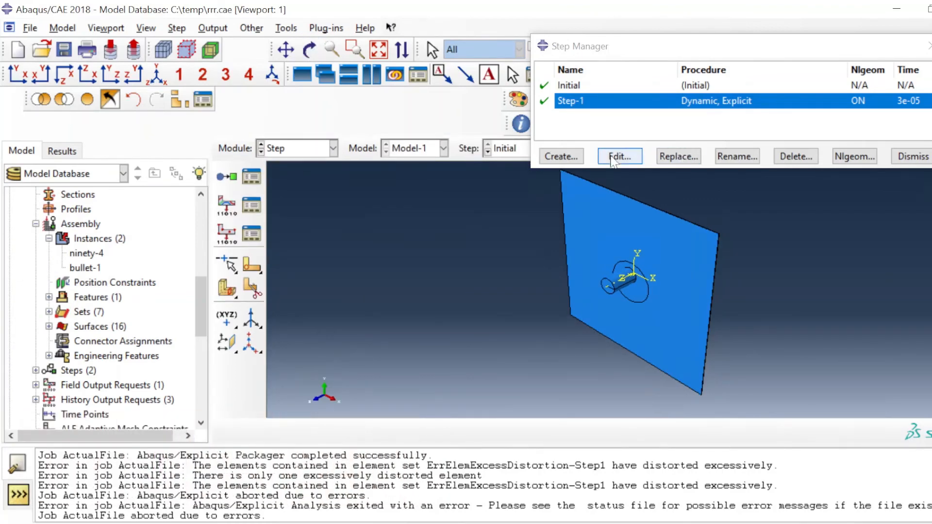
{"action": "left_click", "coordinate": [615, 157]}
{"action": "left_click", "coordinate": [230, 107]}
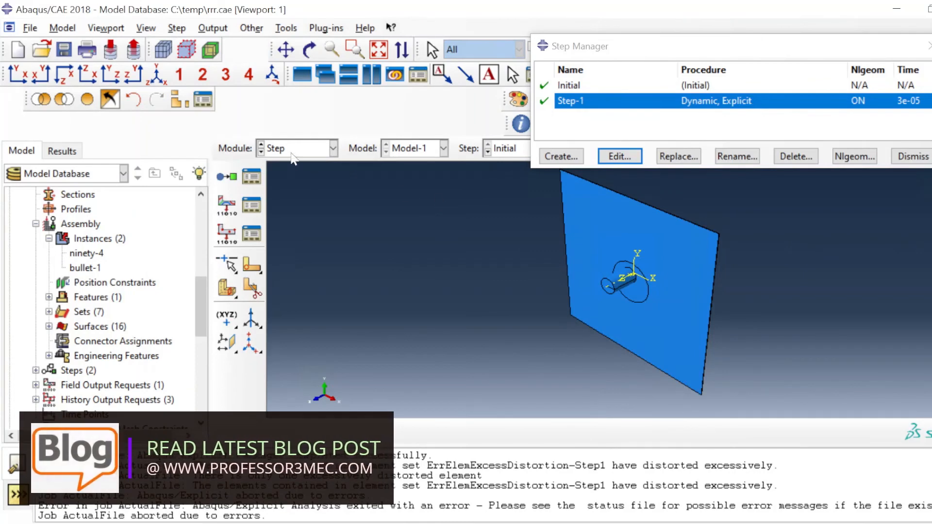
- Try adding a Damage Stabilization suboption with its default viscosity coefficients to Material-1's Hashin damage, and discard the material changes
{"action": "left_click", "coordinate": [311, 148]}
{"action": "left_click", "coordinate": [286, 181]}
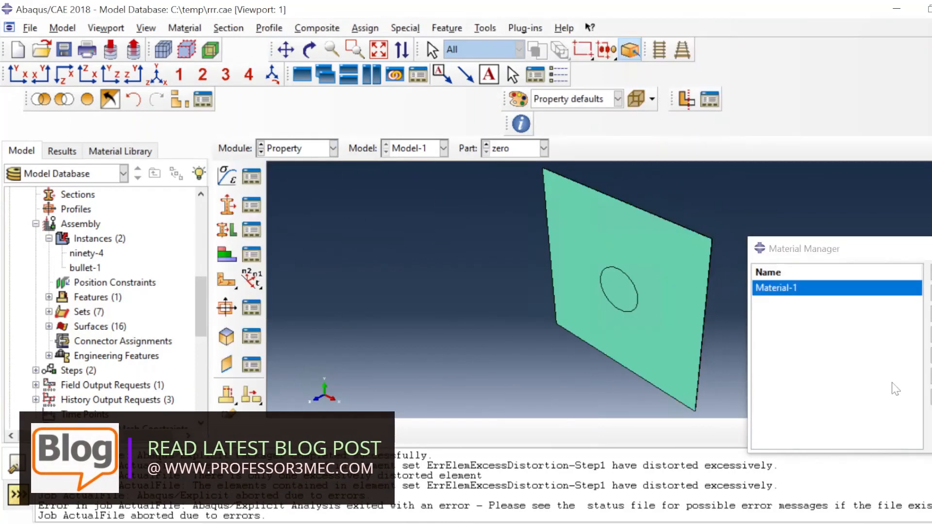
{"action": "left_click", "coordinate": [931, 293]}
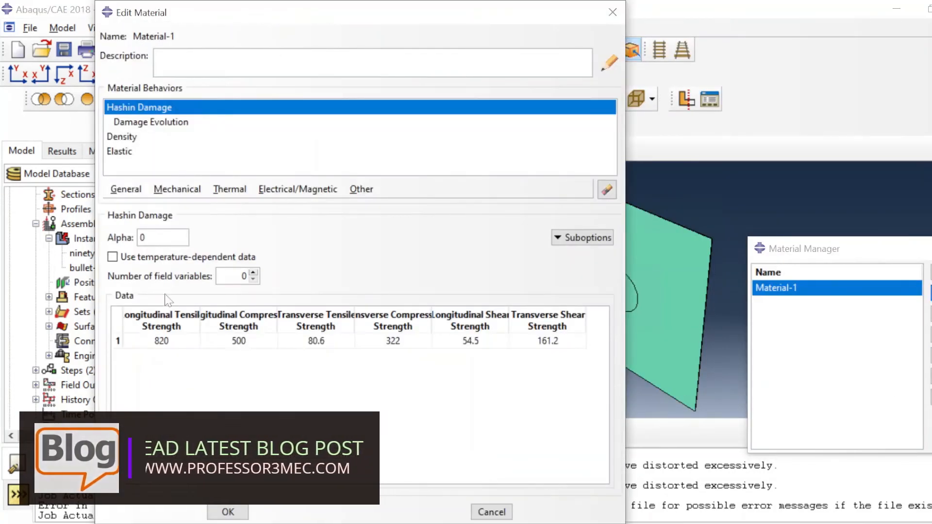
{"action": "left_click", "coordinate": [167, 123]}
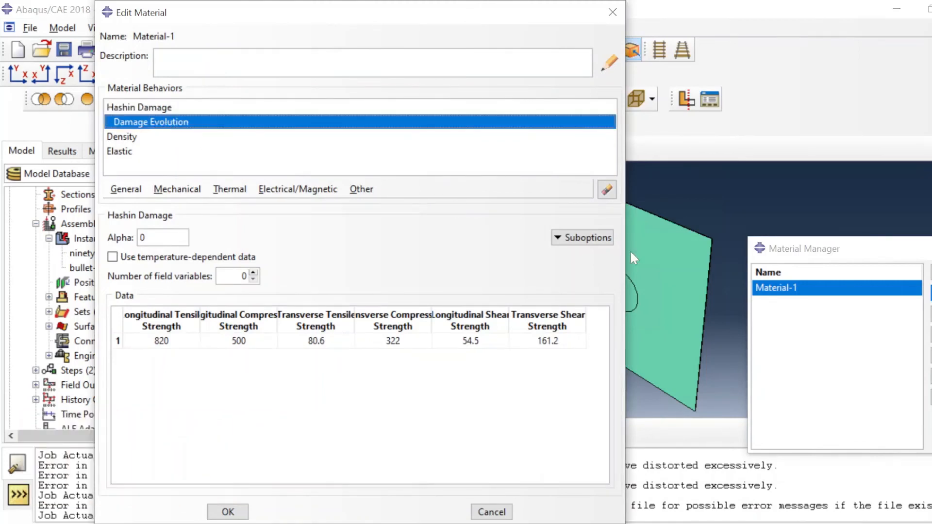
{"action": "left_click", "coordinate": [575, 240]}
{"action": "left_click", "coordinate": [595, 268]}
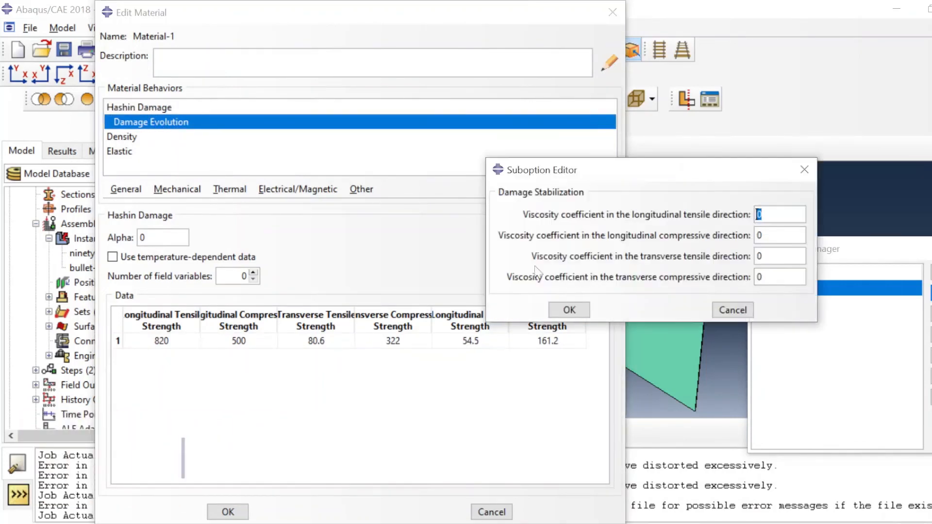
{"action": "left_click", "coordinate": [585, 310]}
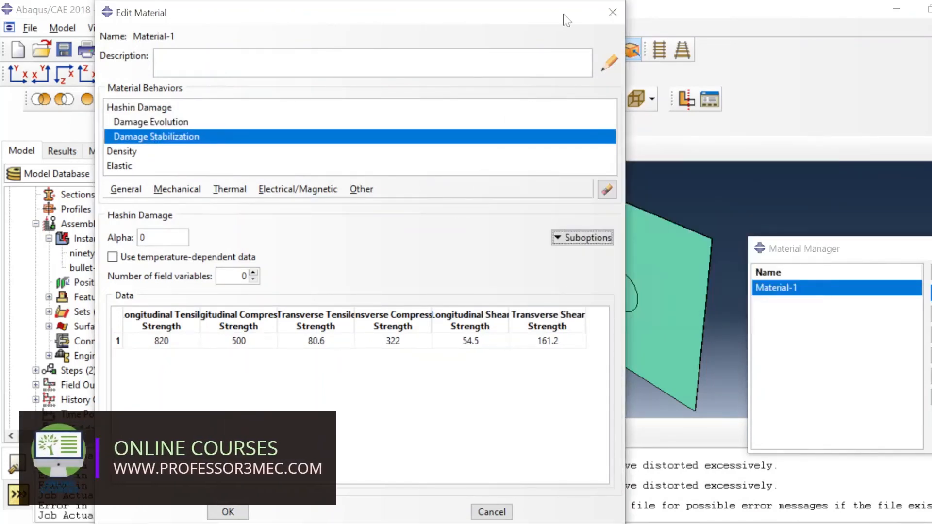
{"action": "left_click", "coordinate": [611, 13]}
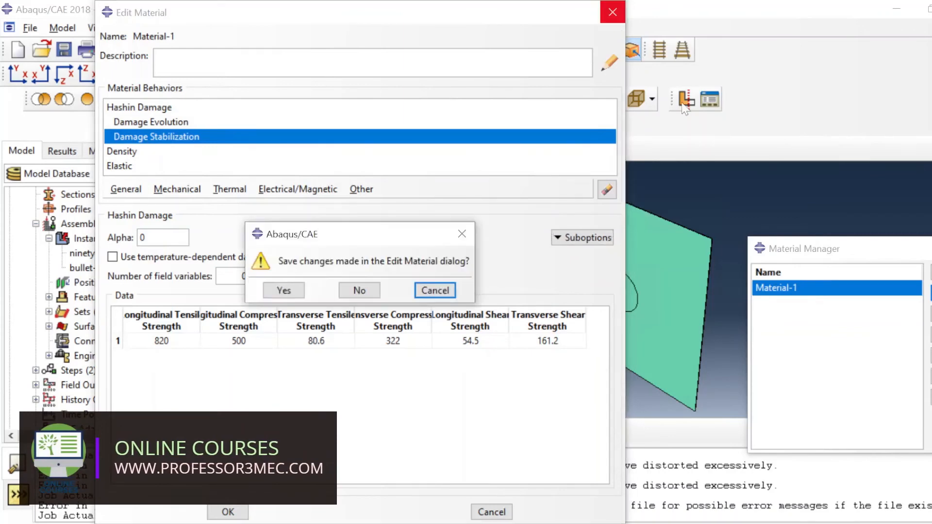
{"action": "left_click", "coordinate": [368, 291]}
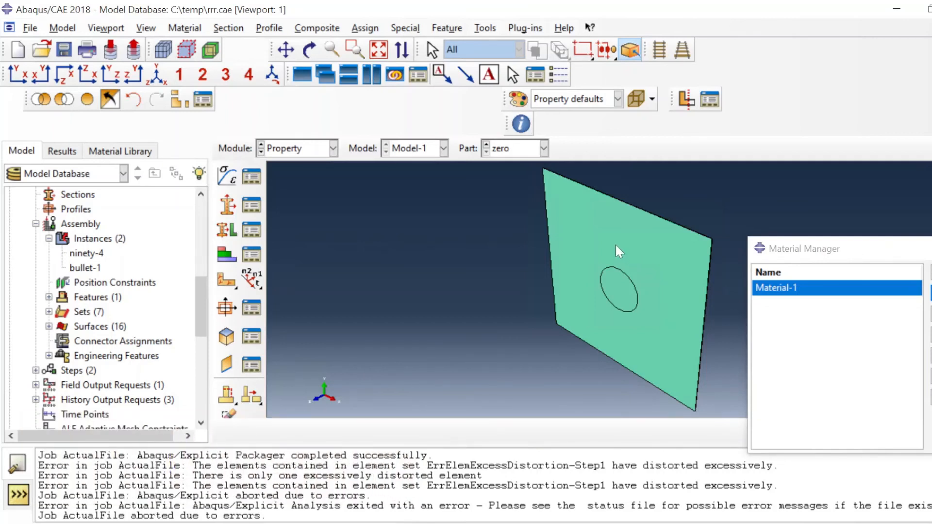
- Save the model database, and check the basic settings of Step-1, including its time period
{"action": "left_click", "coordinate": [63, 49]}
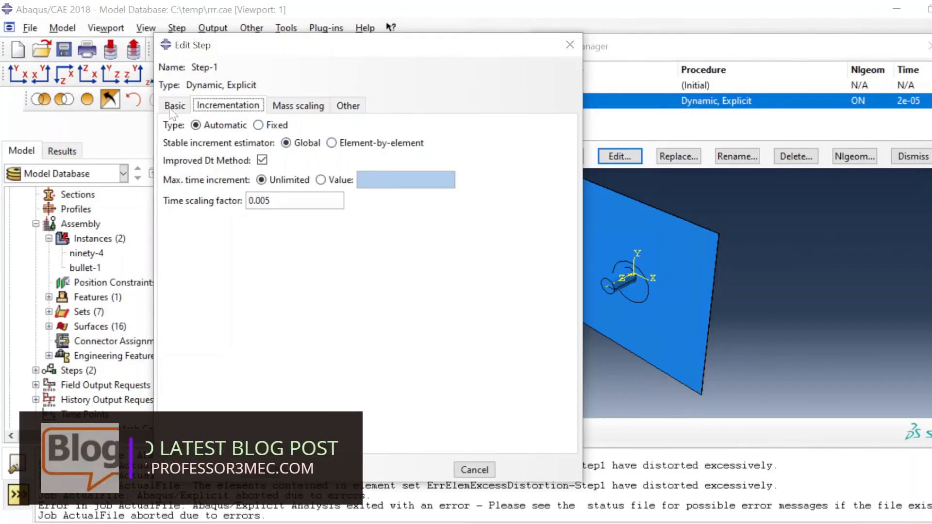
{"action": "left_click", "coordinate": [174, 105]}
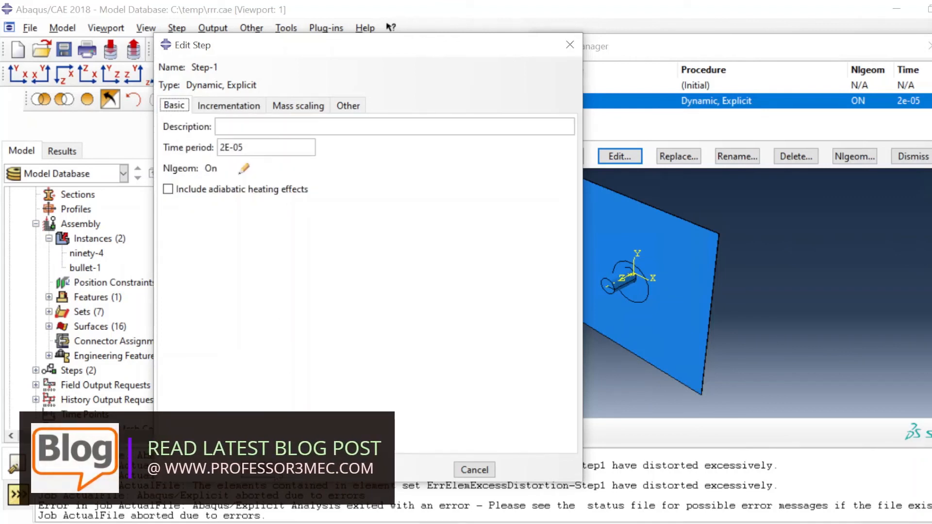
{"action": "left_click", "coordinate": [275, 473]}
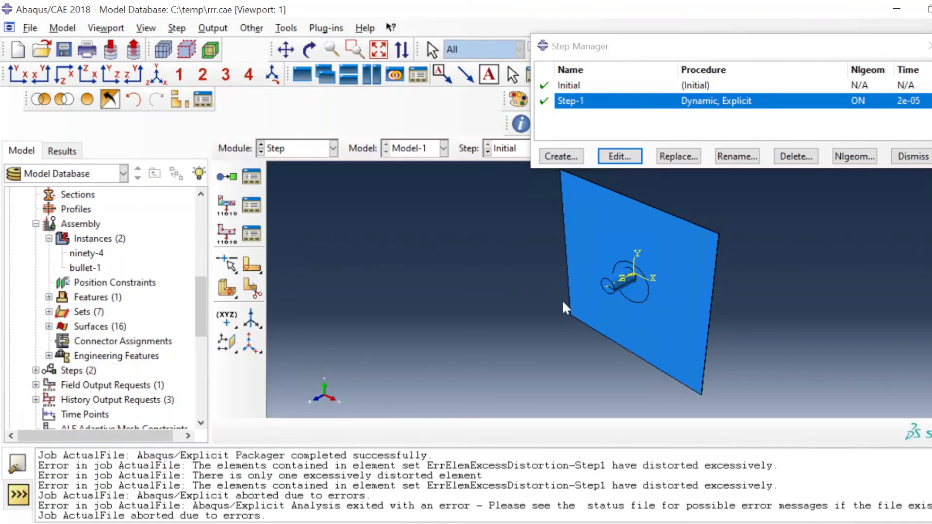
- Open the ActualFile results from the Job module and examine the DAMAGEFT and DAMAGEMT contours around the impact hole
{"action": "left_click", "coordinate": [333, 148]}
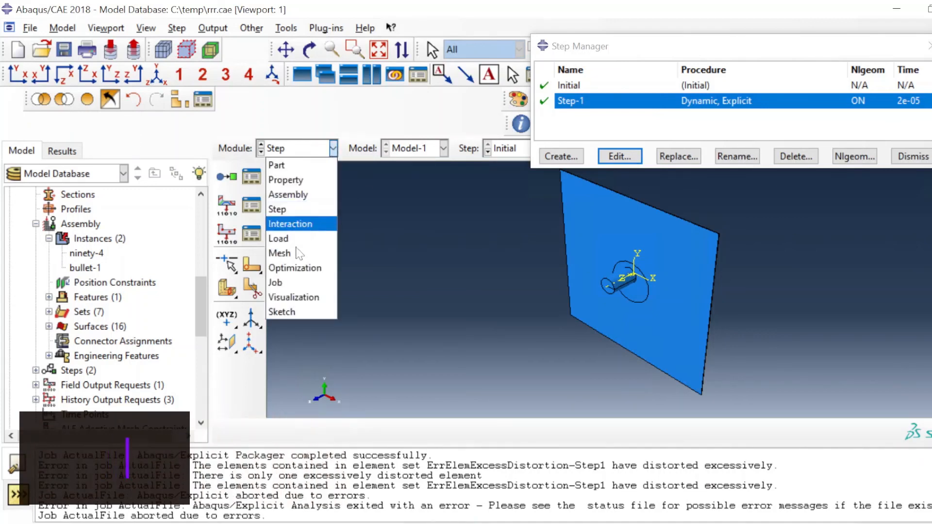
{"action": "left_click", "coordinate": [275, 283]}
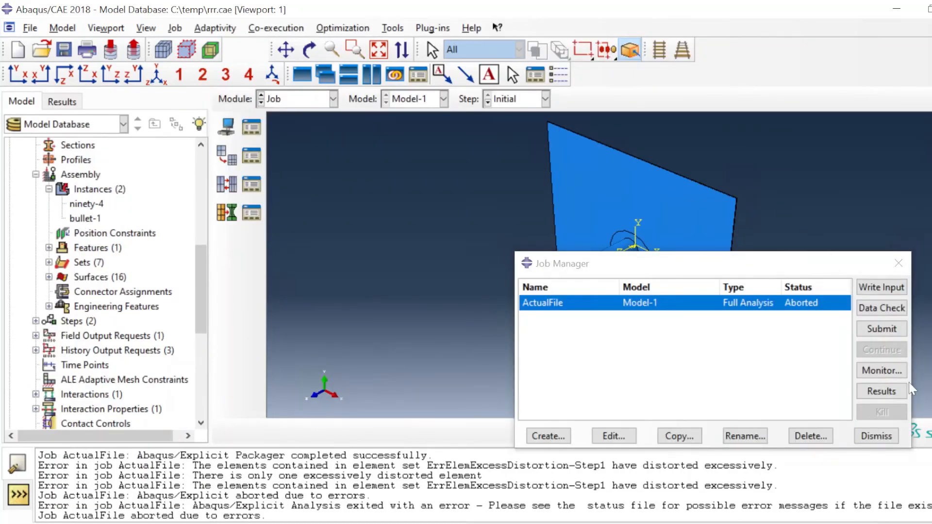
{"action": "left_click", "coordinate": [882, 393]}
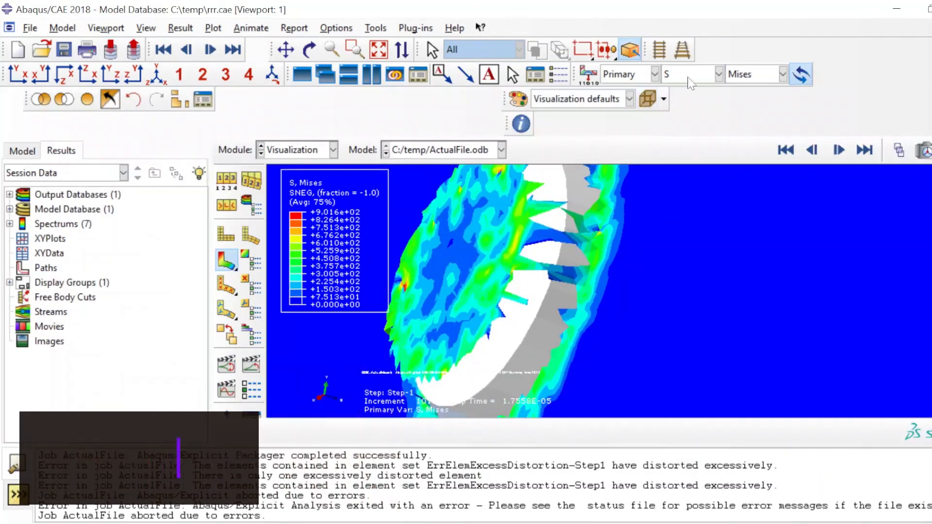
{"action": "left_click", "coordinate": [719, 73]}
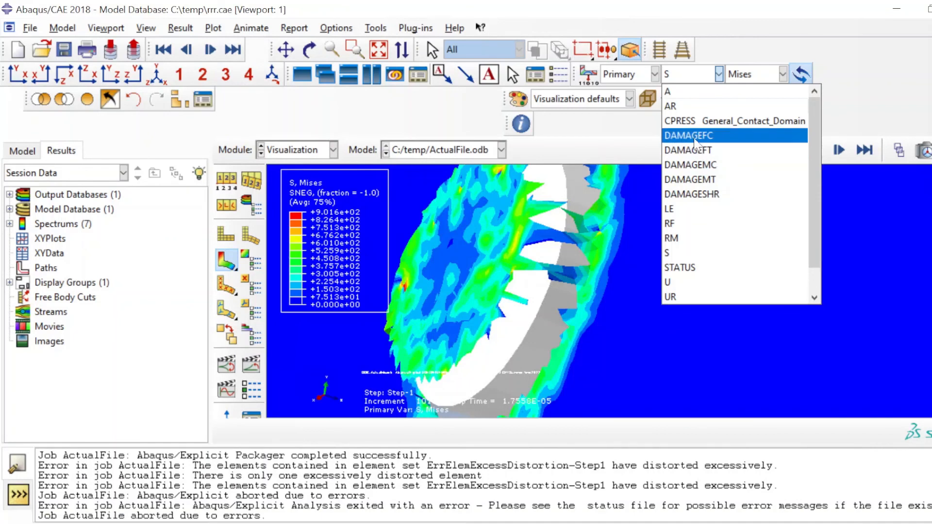
{"action": "left_click", "coordinate": [692, 150]}
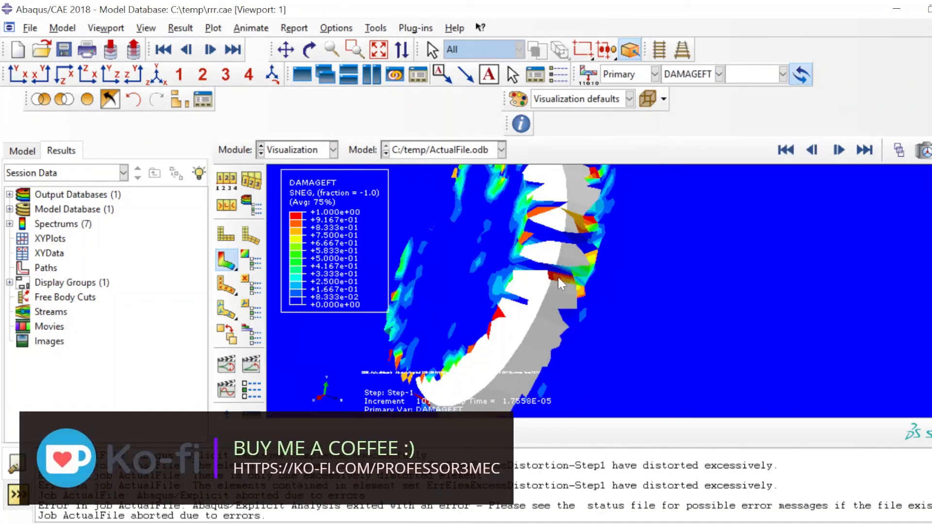
{"action": "left_click", "coordinate": [701, 77]}
{"action": "left_click", "coordinate": [709, 180]}
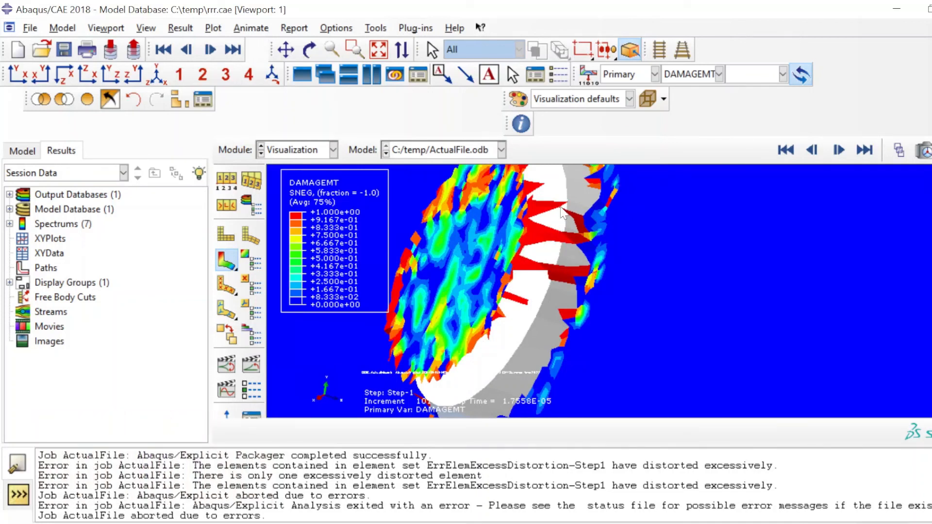
{"action": "left_click", "coordinate": [695, 77]}
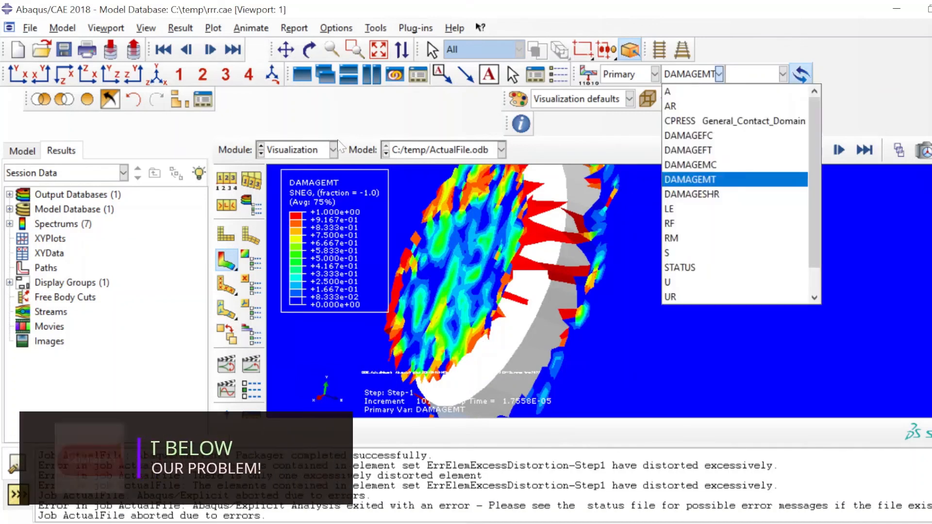
- Switch to the Step module
{"action": "left_click", "coordinate": [309, 150]}
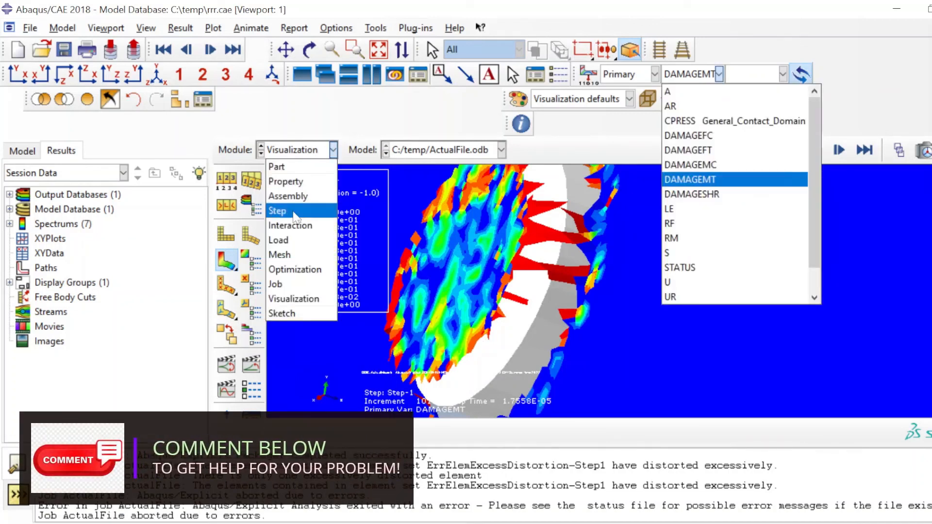